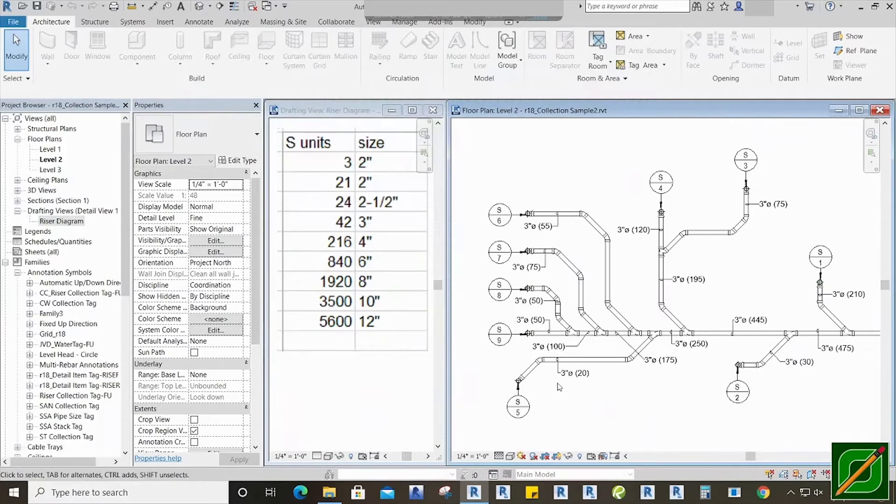
- Examine the pipe size and unit tags on branches S-6 to S-9 and along the main, comparing them with the sizing table
middle_click_drag(541, 369, 555, 378)
scroll(549, 327, "up", 5)
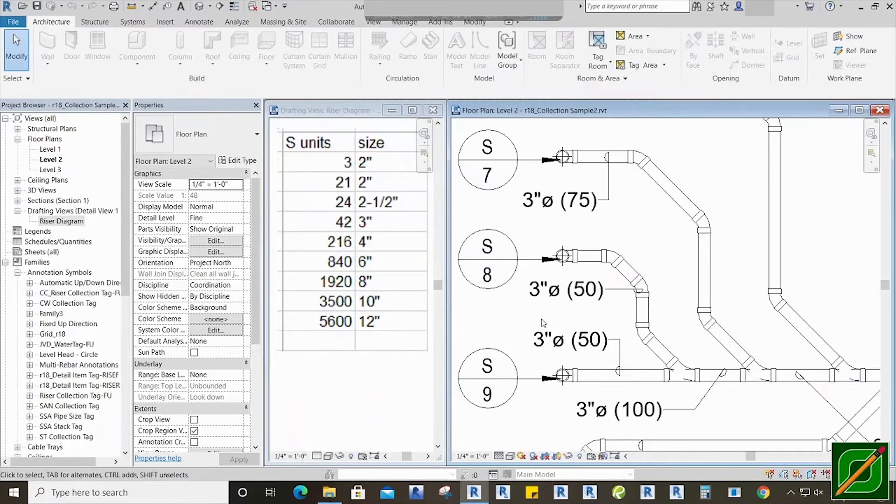
middle_click_drag(534, 409, 597, 313)
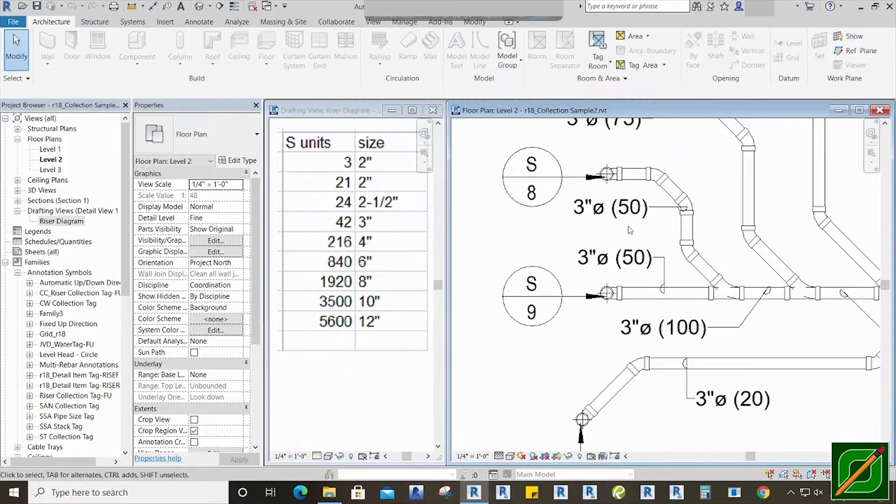
middle_click_drag(564, 243, 540, 238)
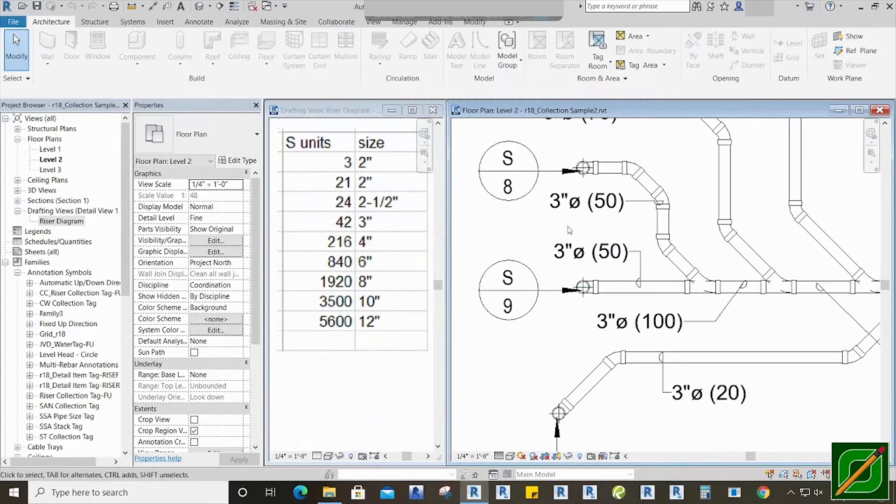
middle_click_drag(682, 309, 639, 299)
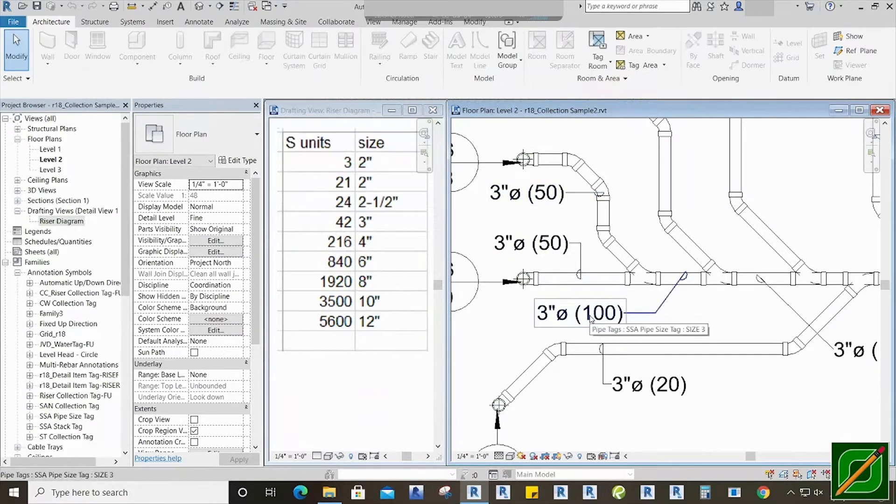
scroll(590, 318, "down", 1)
scroll(606, 315, "down", 1)
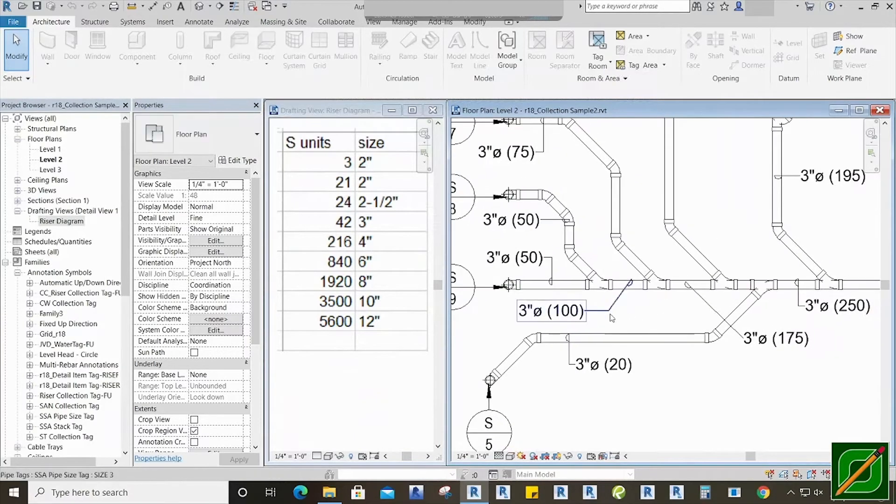
middle_click_drag(619, 314, 639, 317)
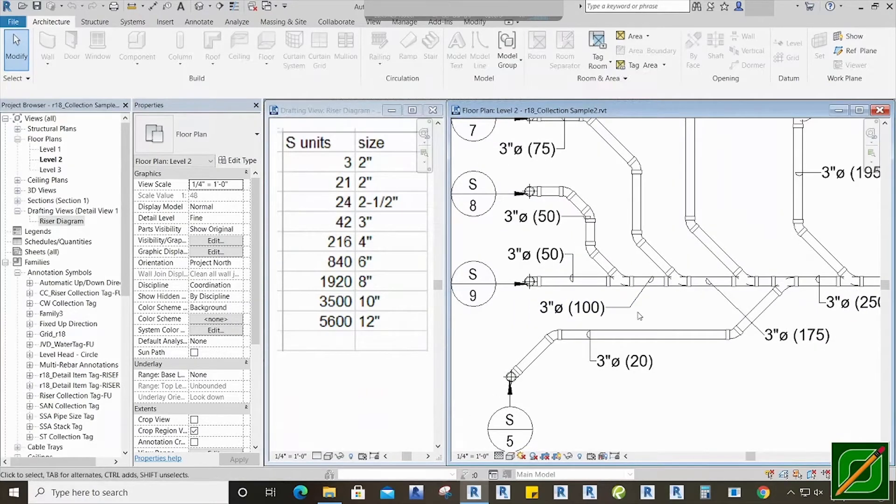
middle_click_drag(645, 314, 625, 311)
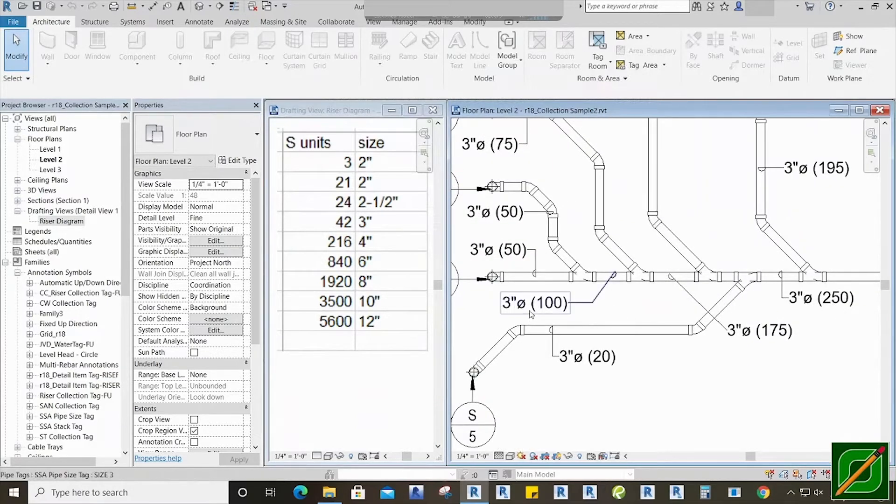
scroll(529, 318, "up", 2)
middle_click_drag(532, 317, 560, 317)
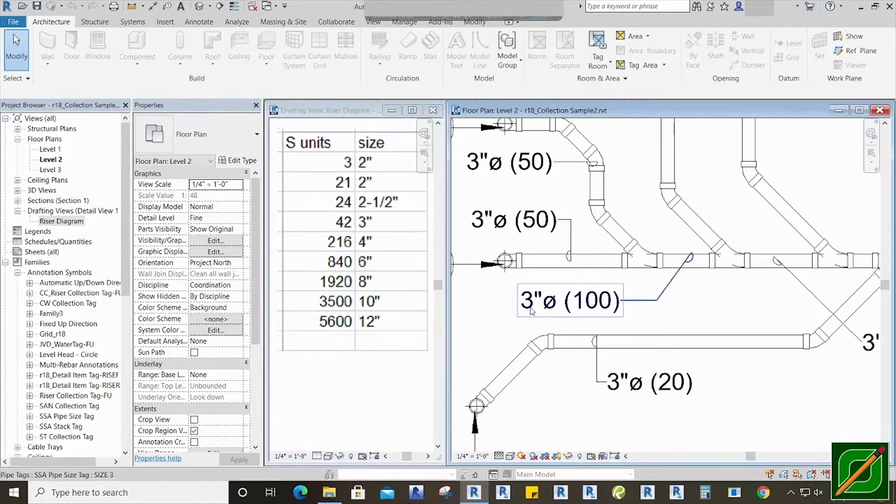
scroll(681, 322, "down", 5)
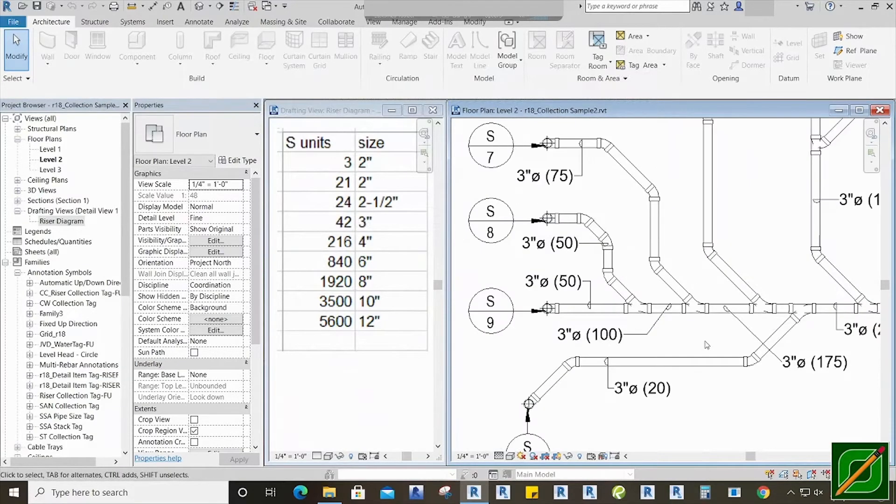
middle_click_drag(669, 346, 701, 366)
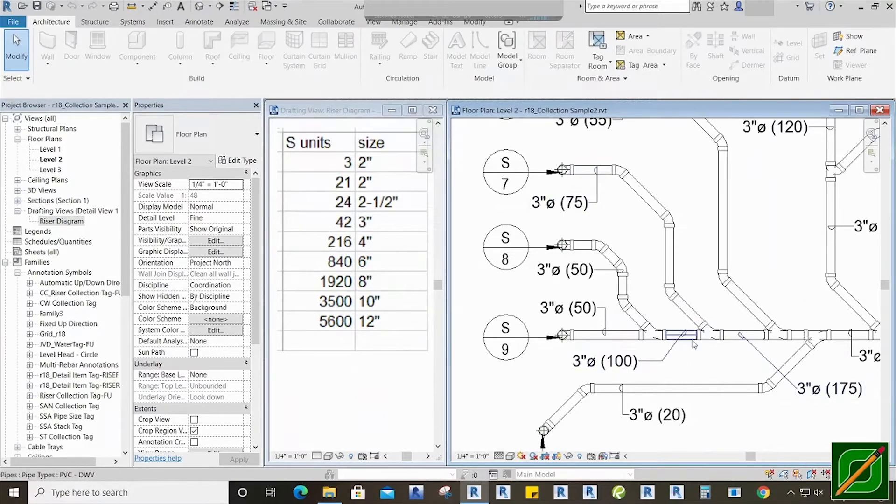
middle_click_drag(689, 345, 602, 321)
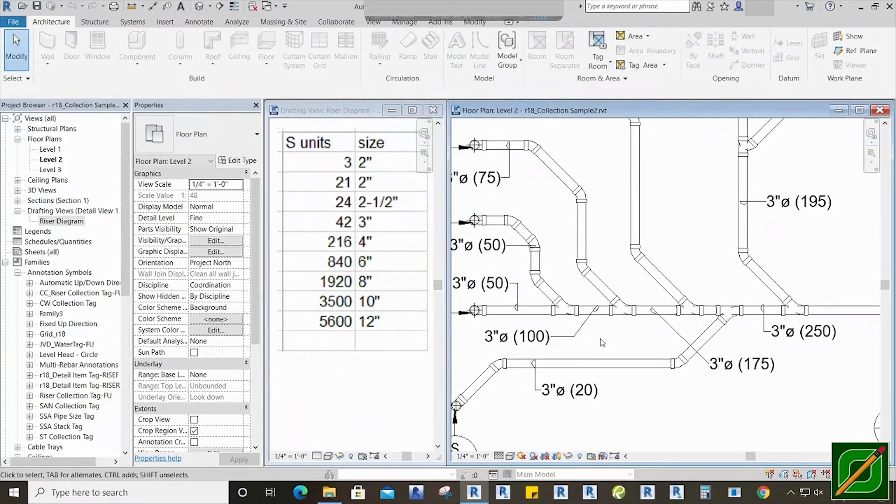
middle_click_drag(648, 344, 617, 339)
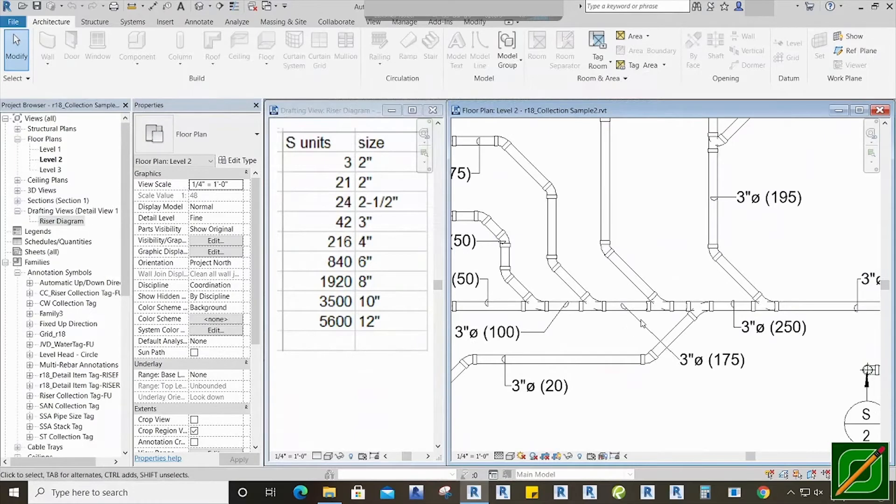
middle_click_drag(637, 224, 683, 276)
scroll(683, 295, "down", 1)
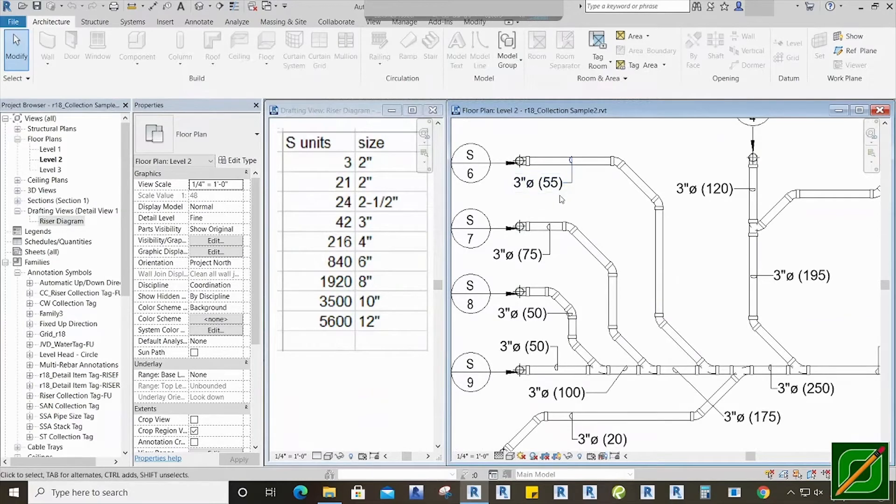
middle_click_drag(560, 196, 550, 161)
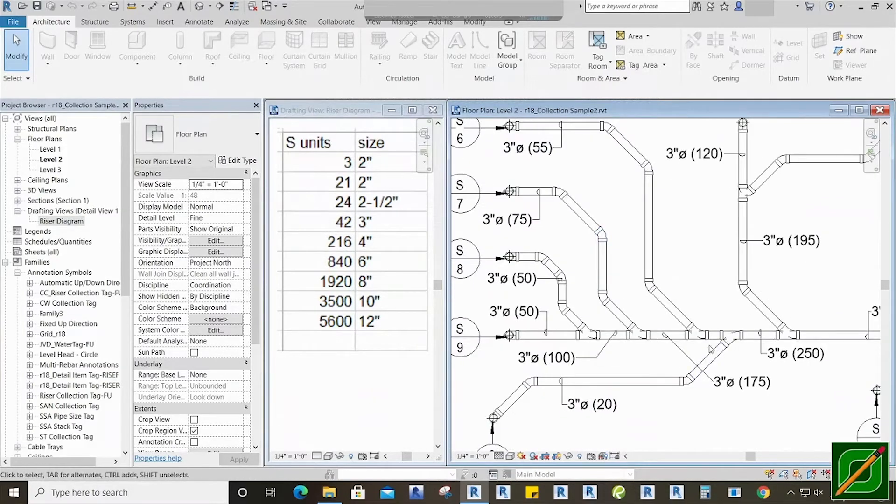
- Tag the short main pipe segment between the S-6 and S-5 branch connections, with the tag above the pipe
scroll(714, 343, "up", 1)
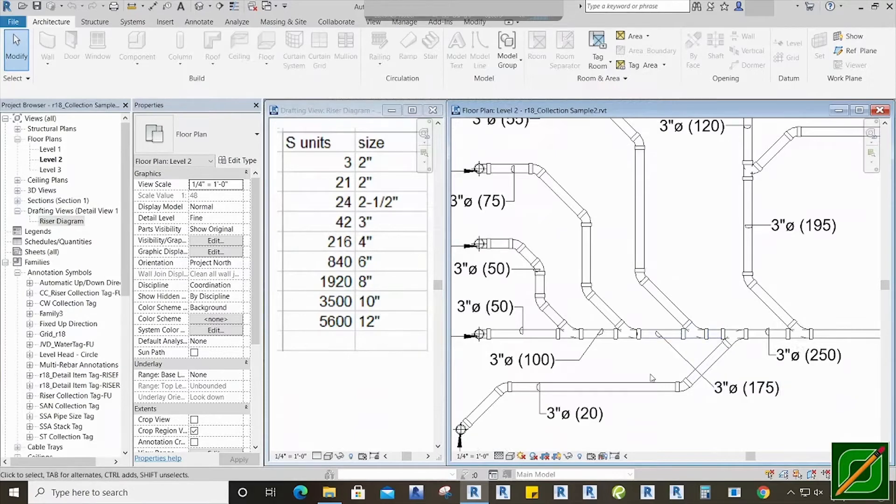
key("t")
key("g")
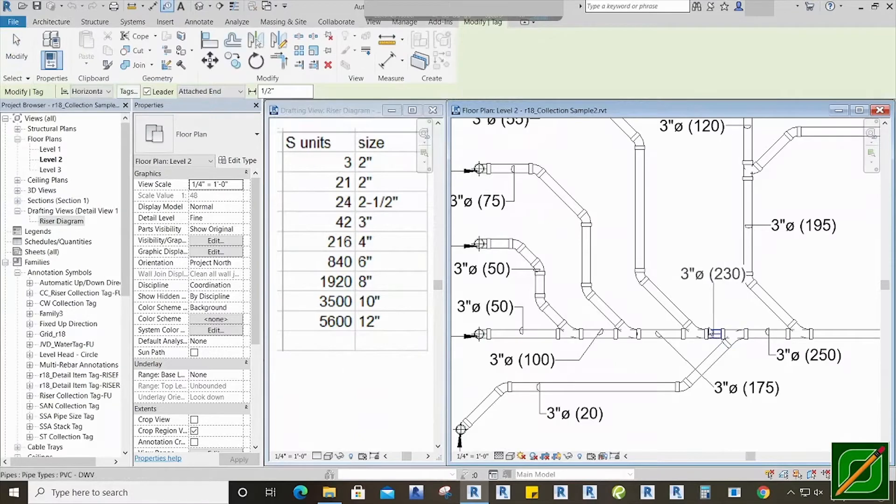
left_click(716, 334)
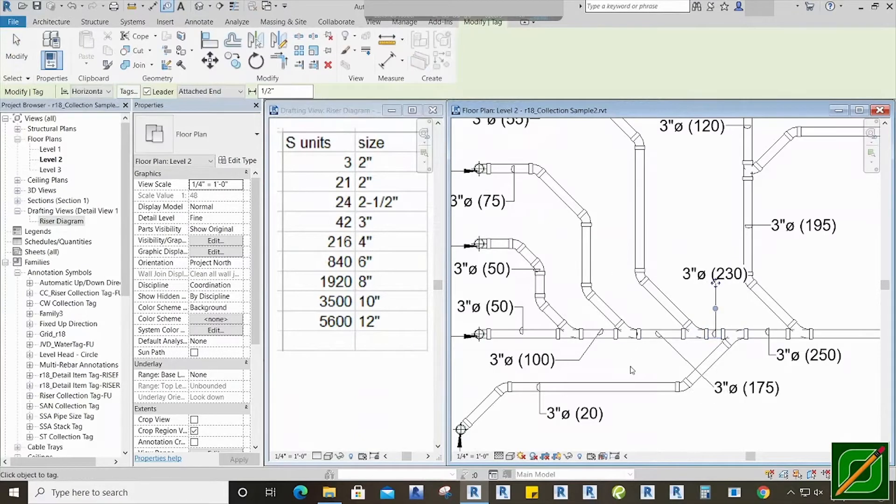
key("Escape")
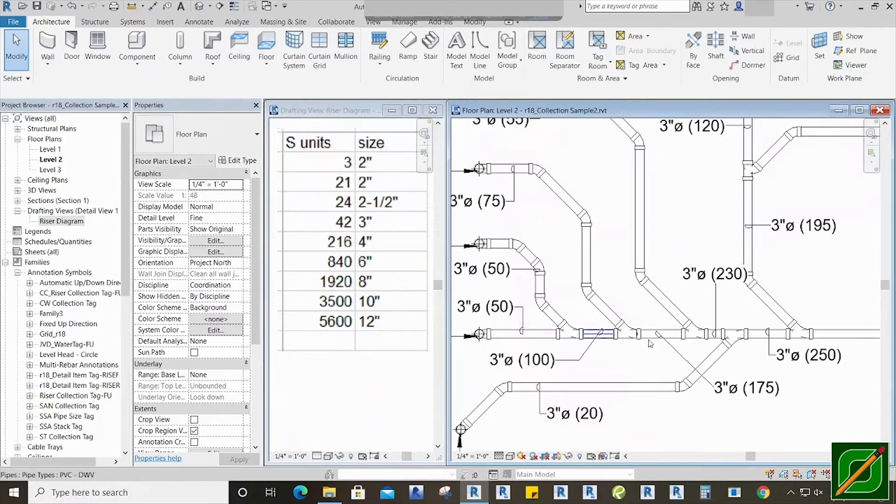
- Set the diameter of all main pipes and fittings from the segment tagged (230) through the pipe-down elbow to 4"
middle_click_drag(644, 370, 569, 359)
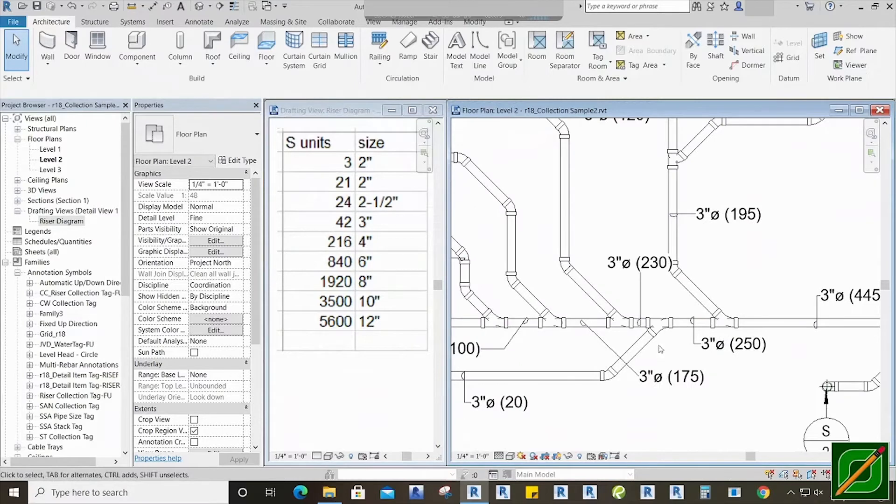
mouse_move(716, 364)
middle_mouse_down()
mouse_move(656, 358)
mouse_move(719, 357)
middle_mouse_up()
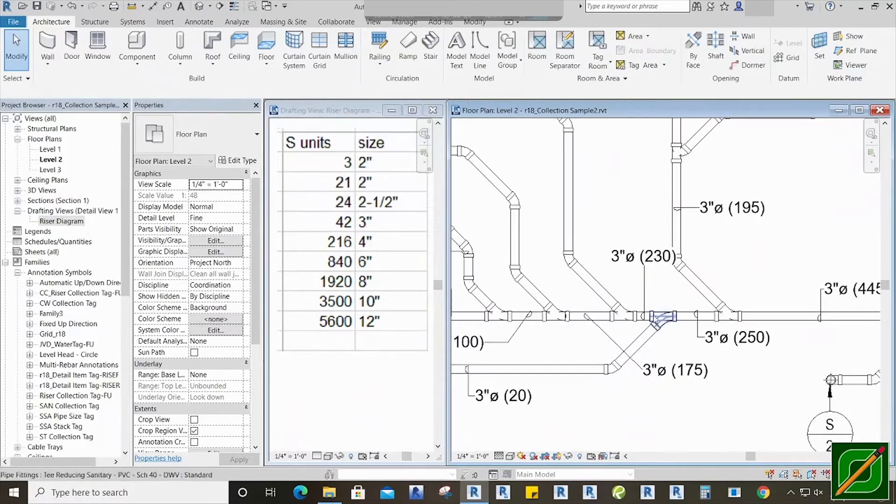
scroll(652, 313, "up", 2)
scroll(650, 315, "up", 1)
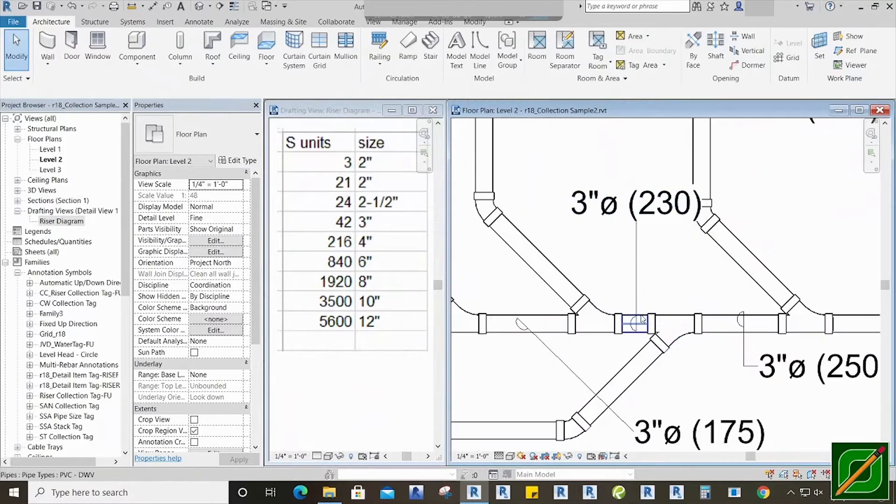
scroll(657, 305, "up", 5)
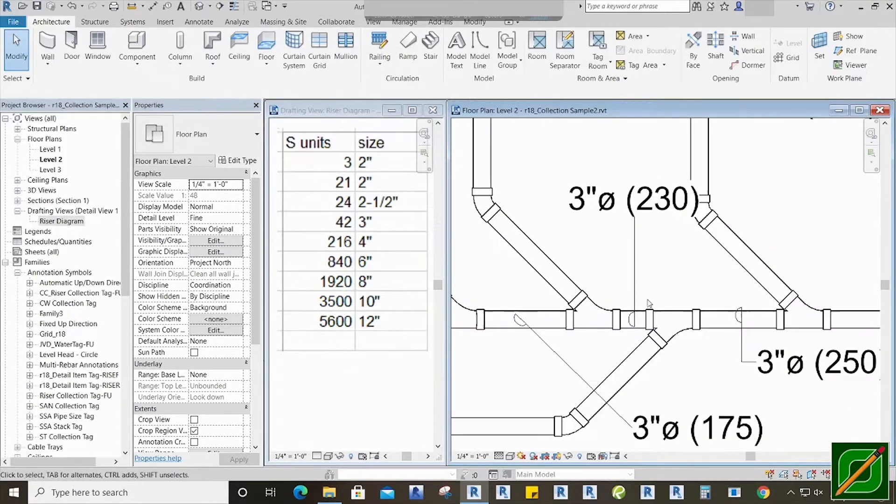
left_click(637, 321)
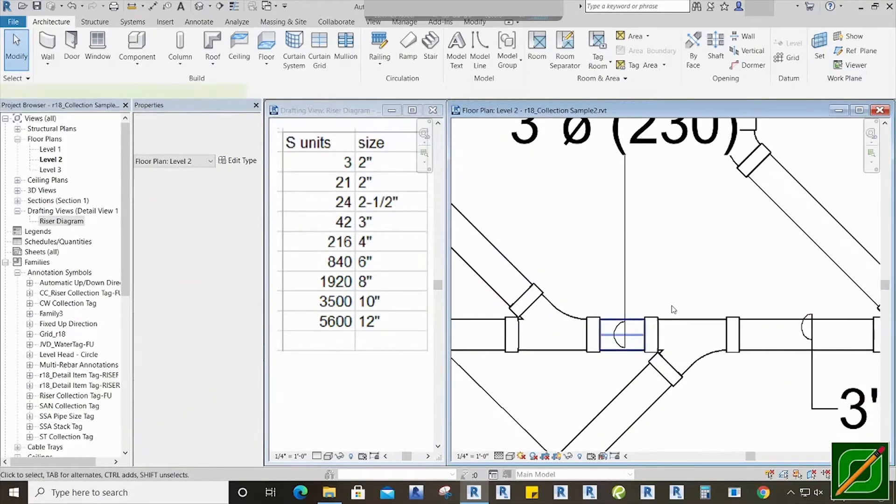
left_click(710, 322, "ctrl")
left_click(769, 322, "ctrl")
scroll(616, 302, "down", 3)
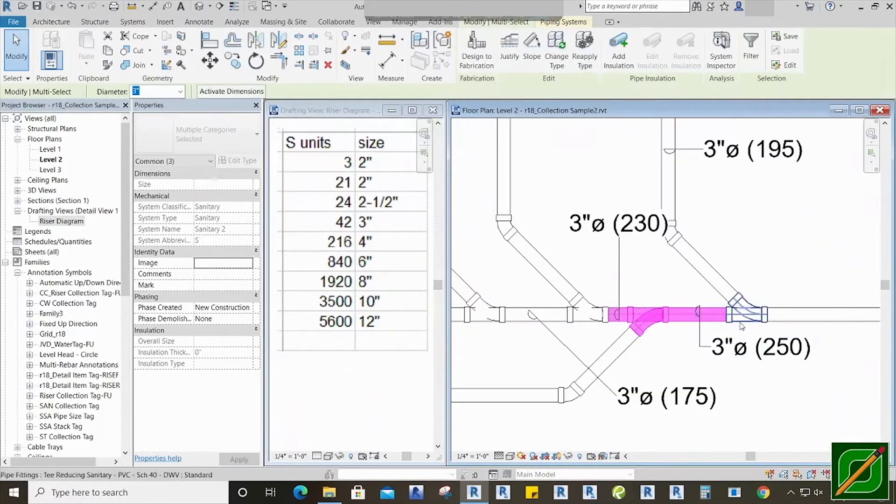
left_click(737, 306, "ctrl")
scroll(737, 308, "down", 1)
middle_click_drag(658, 351, 477, 338)
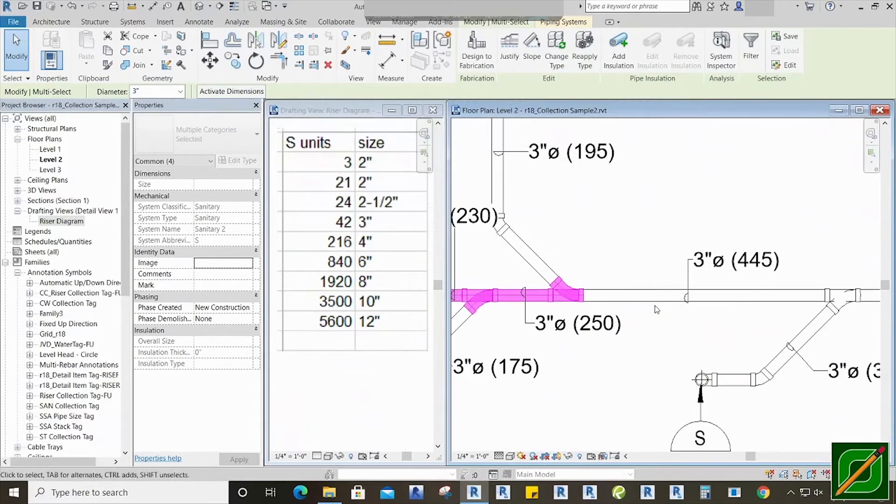
left_click(714, 300, "ctrl")
middle_click_drag(721, 344, 574, 338)
left_click(697, 299, "ctrl")
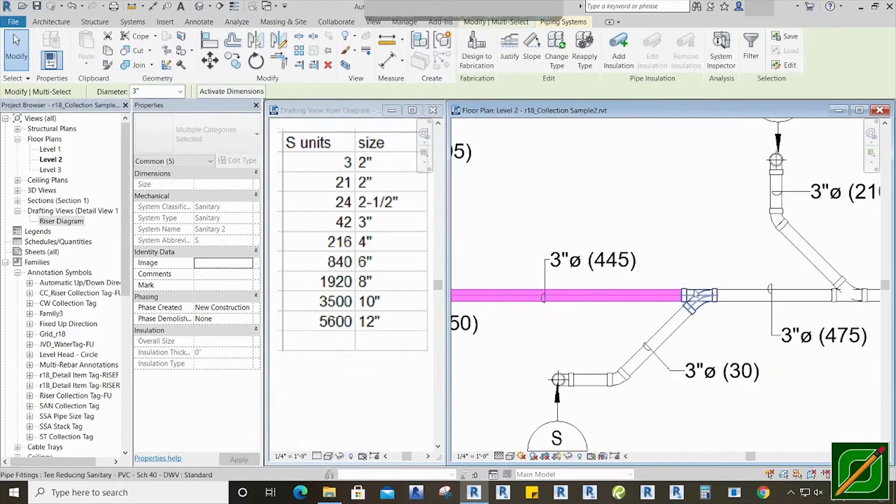
left_click(770, 294, "ctrl")
middle_click_drag(727, 335, 603, 335)
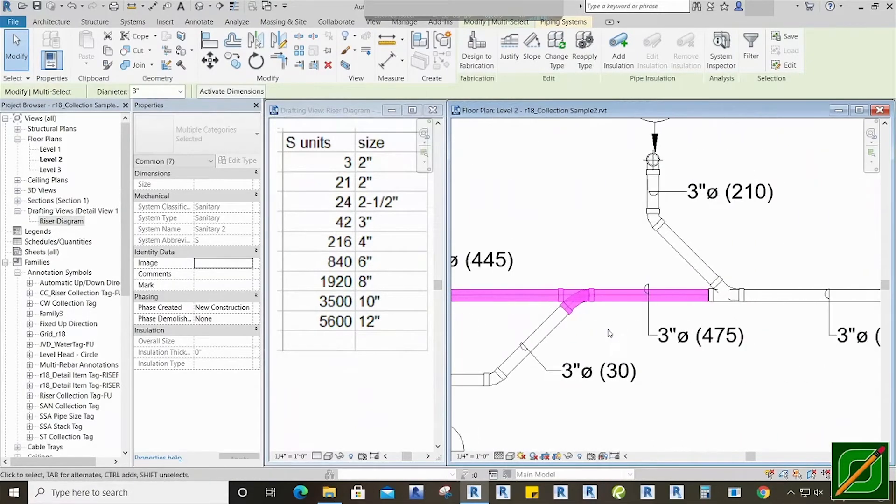
left_click(726, 298, "ctrl")
middle_click_drag(720, 357, 597, 357)
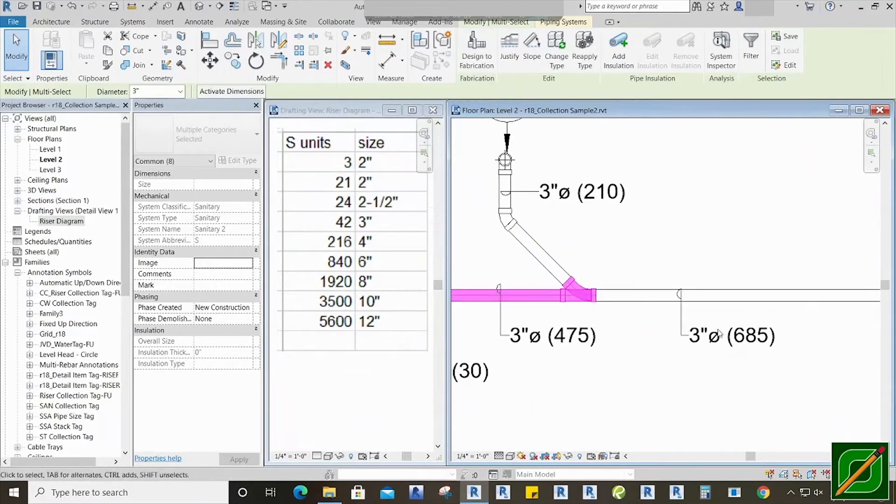
left_click(727, 299, "ctrl")
middle_click_drag(712, 371, 587, 371)
middle_click_drag(831, 326, 736, 326)
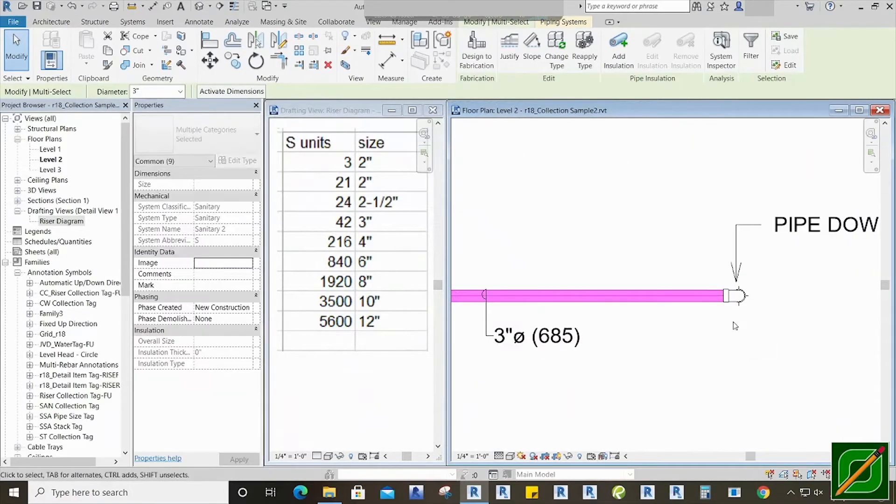
left_click_drag(697, 270, 778, 328)
left_click(180, 92)
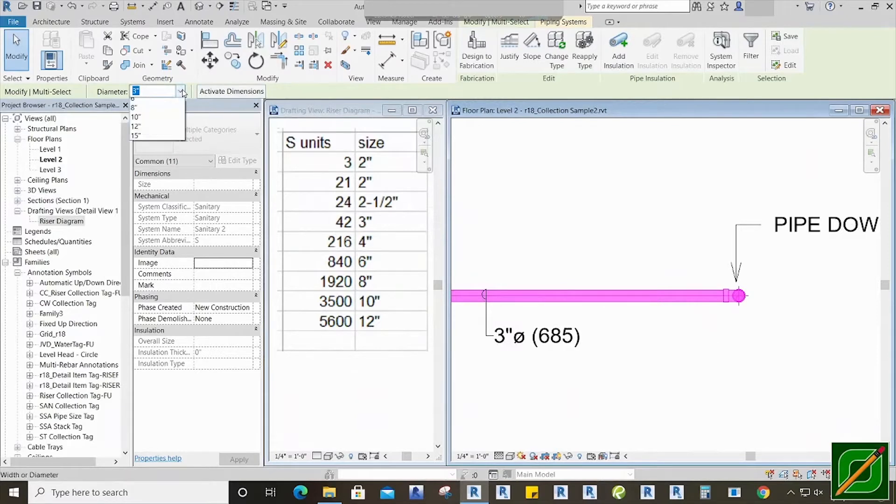
left_click(139, 169)
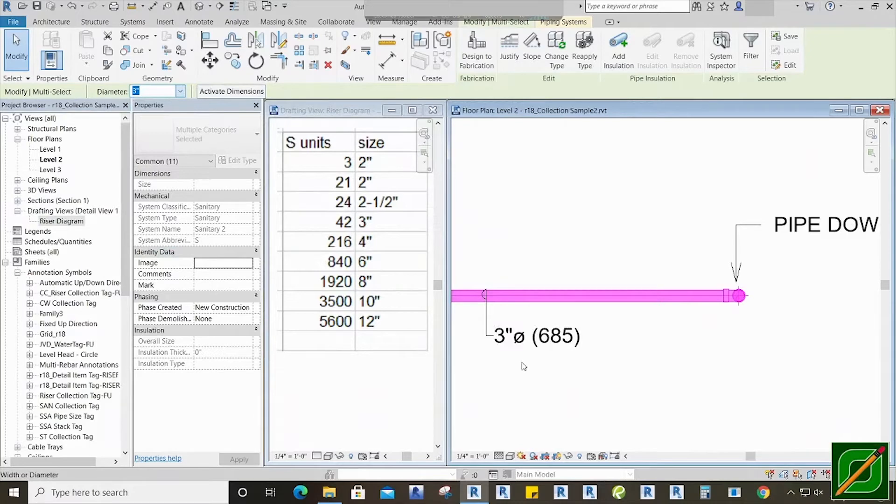
key("Down")
- Examine the size tags along the resized main, back to the segment tagged (175), against the sizing table
middle_click_drag(514, 353, 711, 364)
mouse_move(514, 371)
middle_mouse_down()
mouse_move(754, 372)
mouse_move(590, 365)
mouse_move(660, 365)
middle_mouse_up()
middle_click_drag(588, 347, 622, 361)
scroll(628, 364, "down", 1)
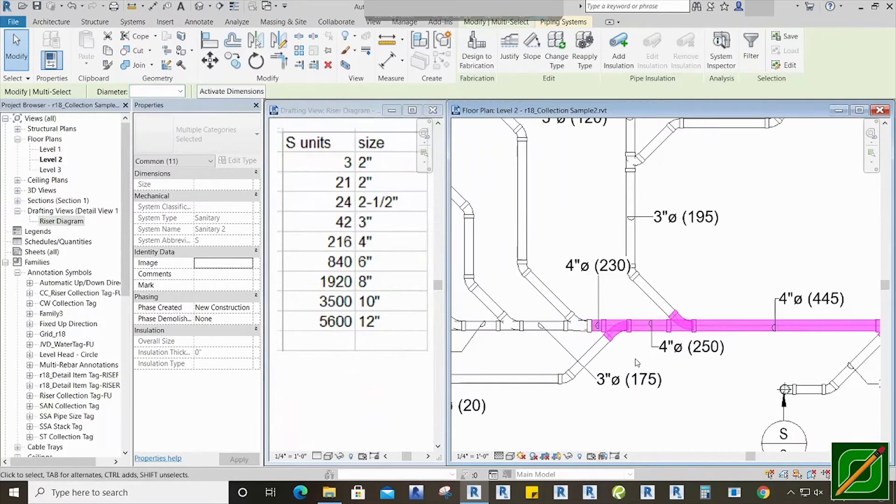
middle_click_drag(623, 357, 606, 357)
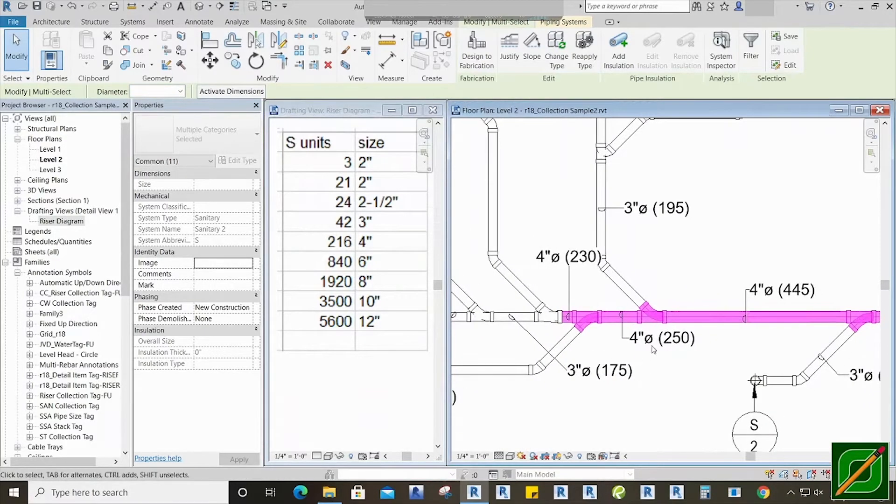
middle_click_drag(715, 275, 765, 267)
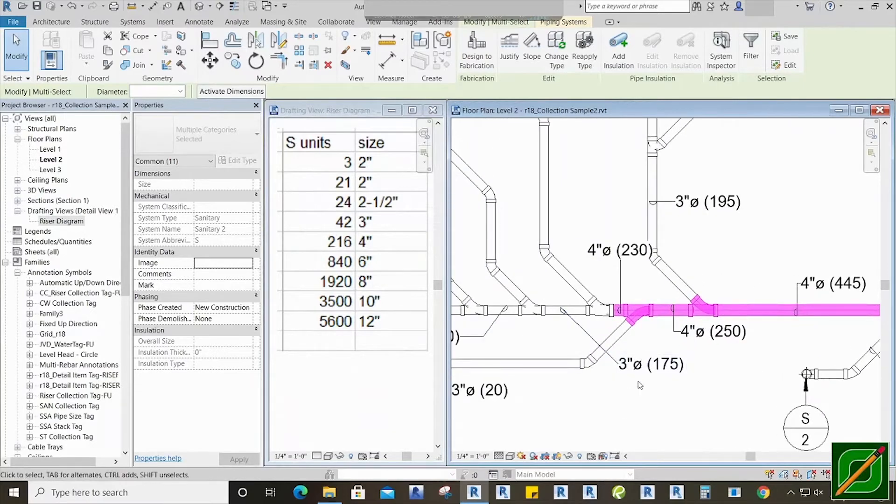
middle_click_drag(625, 389, 727, 357)
middle_click_drag(642, 377, 566, 376)
middle_click_drag(700, 327, 658, 347)
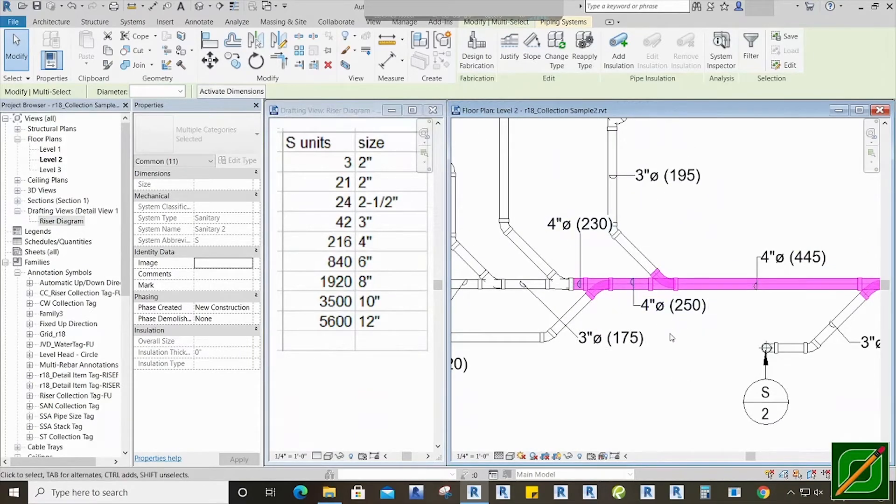
- Clear the pipe selection and examine the size tags on branches S-4 and S-3 and along the main to the pipe-down
scroll(670, 337, "down", 2)
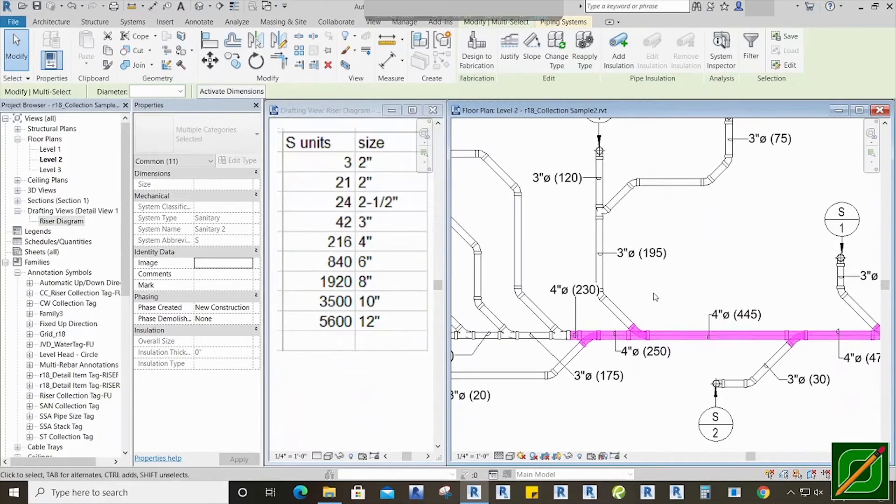
middle_click_drag(696, 253, 671, 295)
middle_click_drag(623, 207, 625, 224)
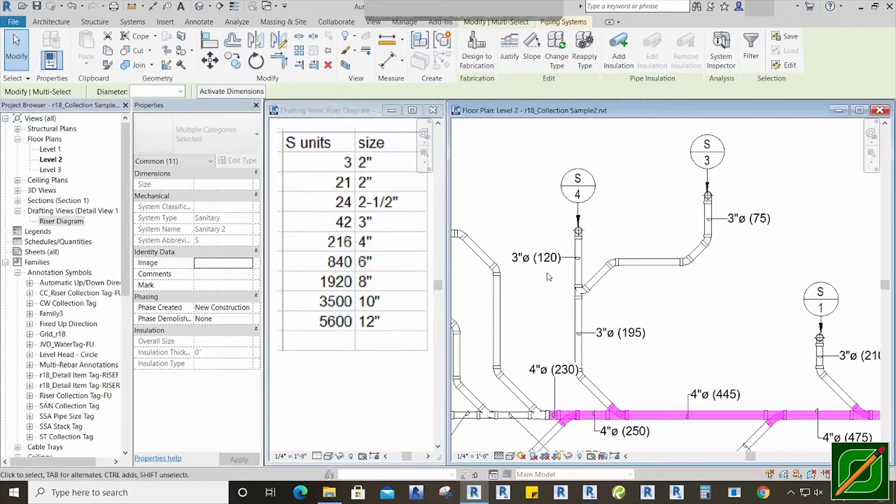
middle_click_drag(549, 244, 549, 176)
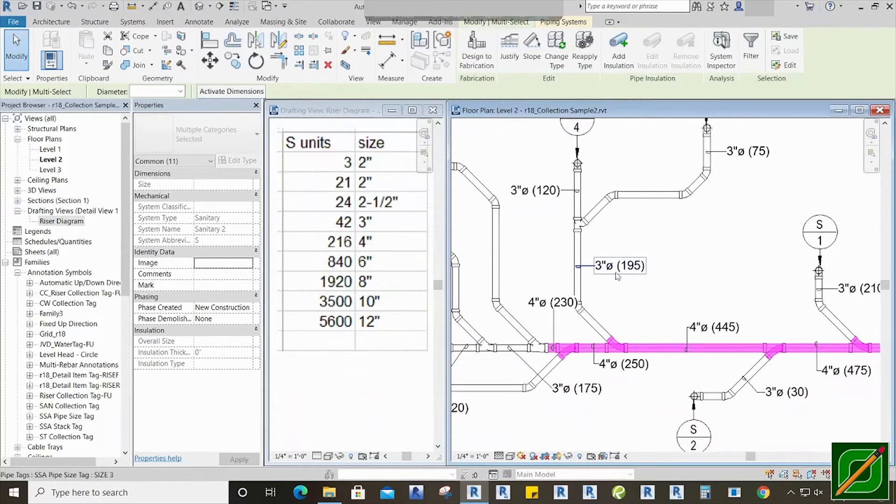
middle_click_drag(636, 281, 625, 255)
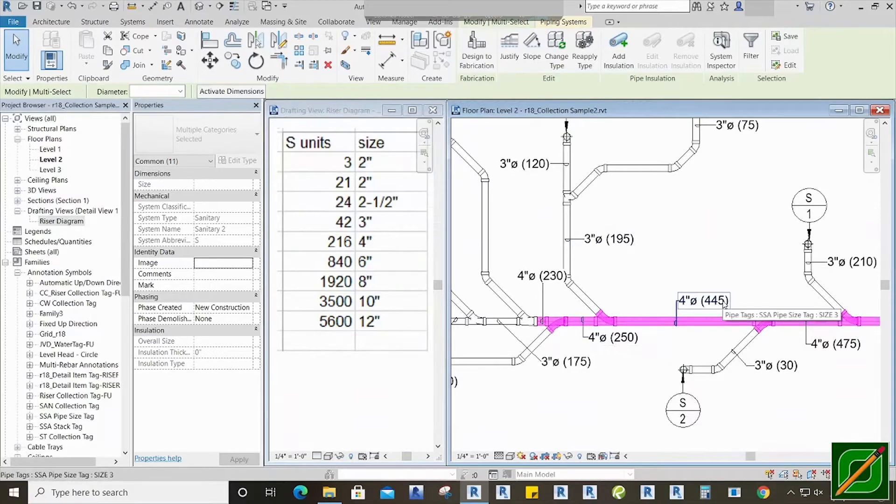
left_click(673, 357)
middle_click_drag(674, 357, 579, 359)
middle_click_drag(721, 398, 574, 359)
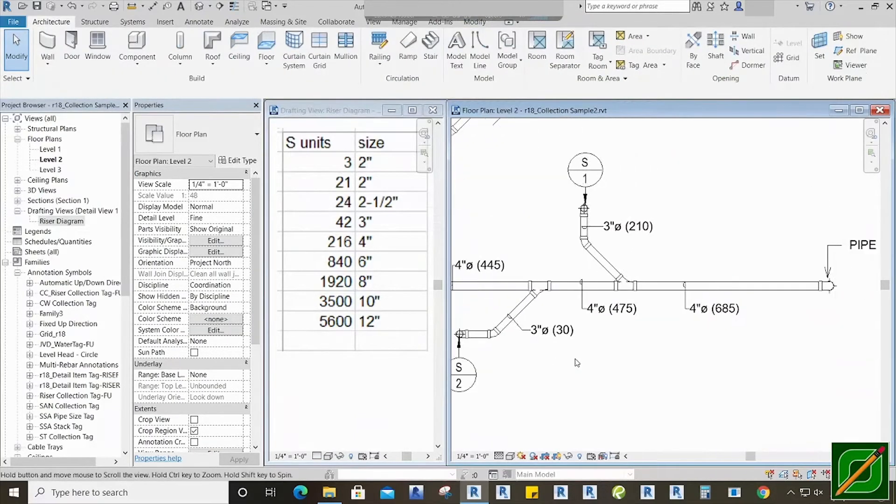
- Review the whole Level 2 sanitary collection layout, from stacks S-5 to S-9 through to the pipe-down end
scroll(606, 339, "down", 1)
middle_click_drag(630, 350, 725, 338)
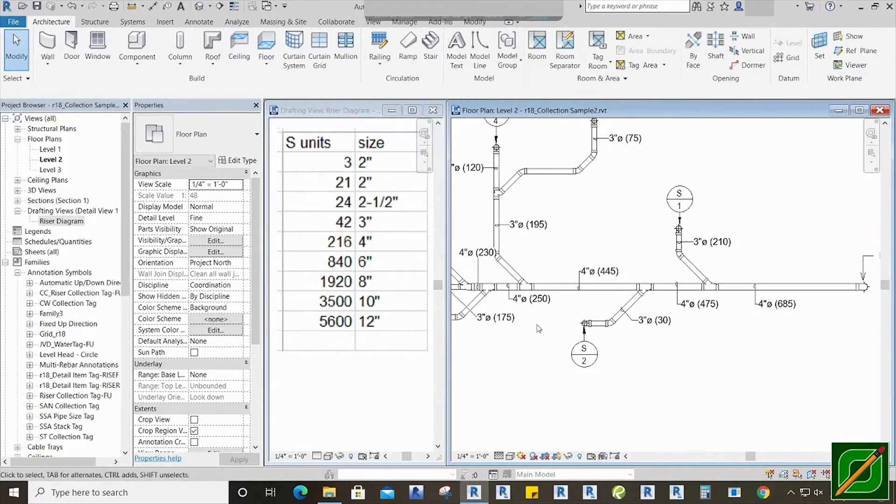
middle_click_drag(535, 325, 615, 327)
scroll(617, 330, "down", 2)
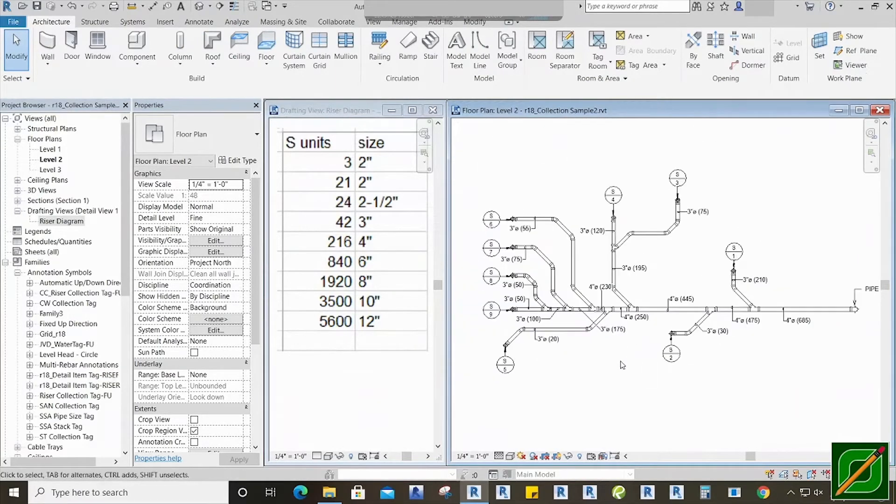
middle_click_drag(622, 365, 642, 366)
middle_click_drag(681, 341, 638, 345)
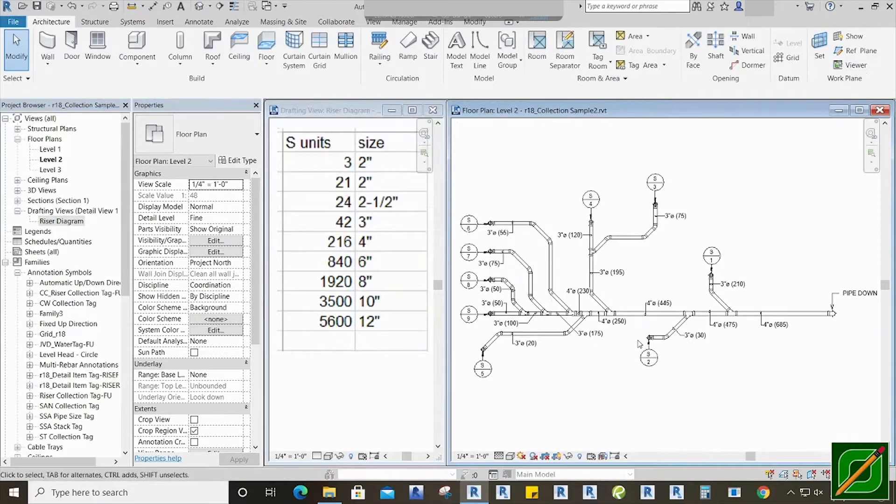
scroll(619, 341, "up", 2)
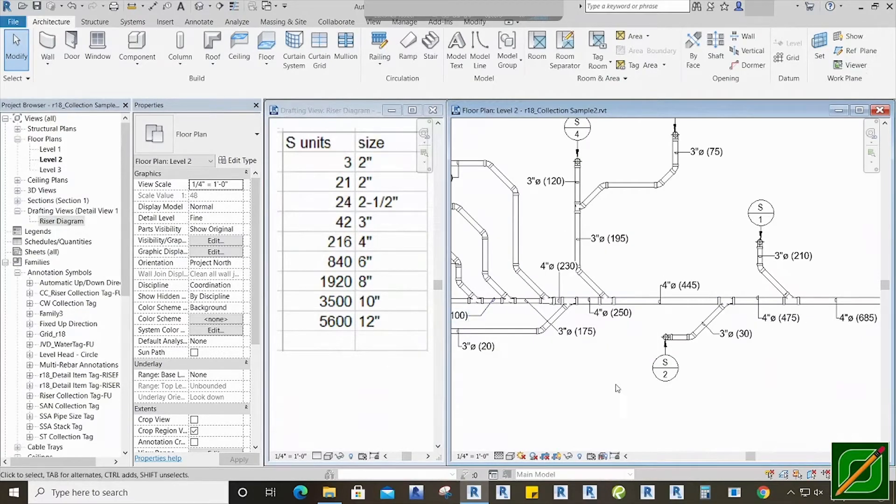
scroll(635, 376, "down", 3)
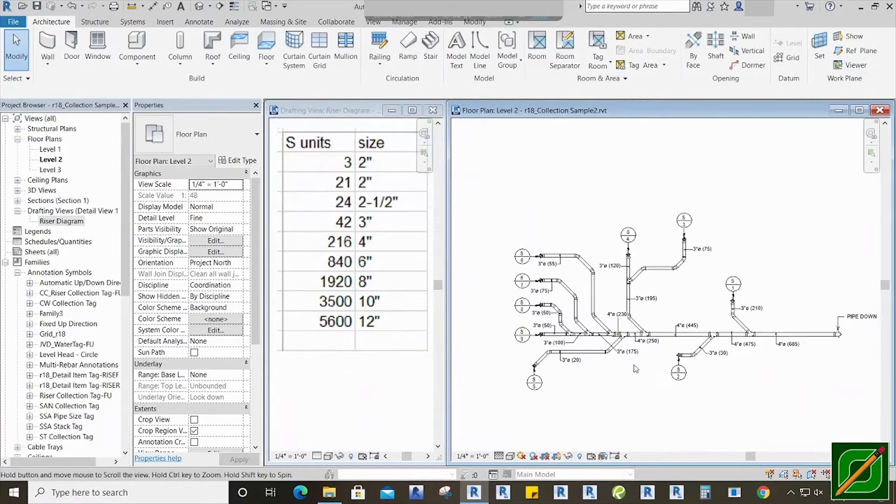
middle_click_drag(635, 365, 625, 349)
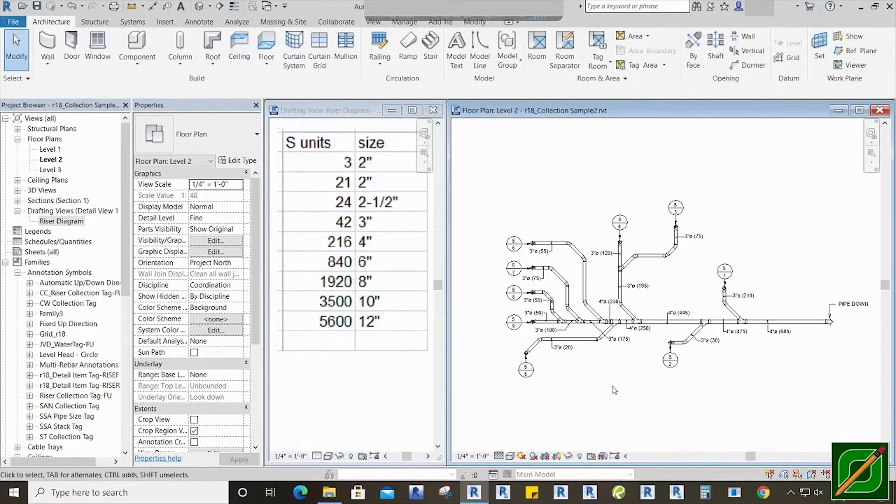
- Widen the Riser Diagram view window over the floor plan and bring the full diagram into view
left_click(444, 346)
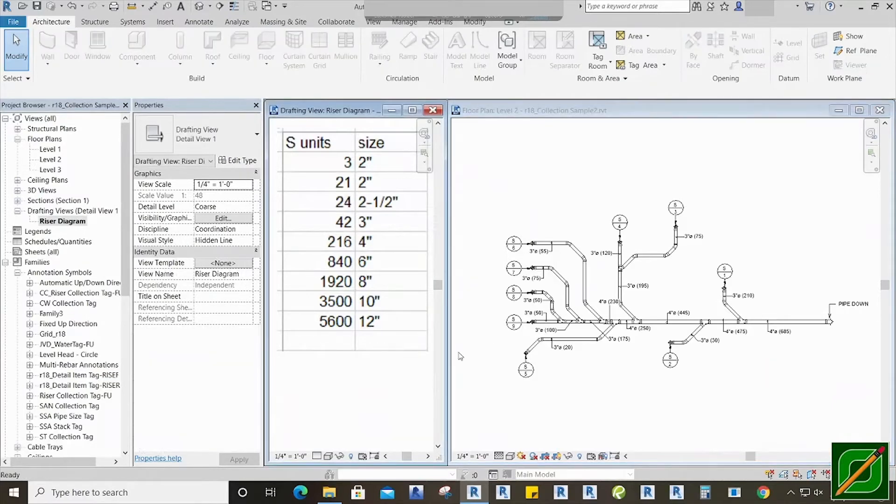
left_click_drag(456, 344, 801, 375)
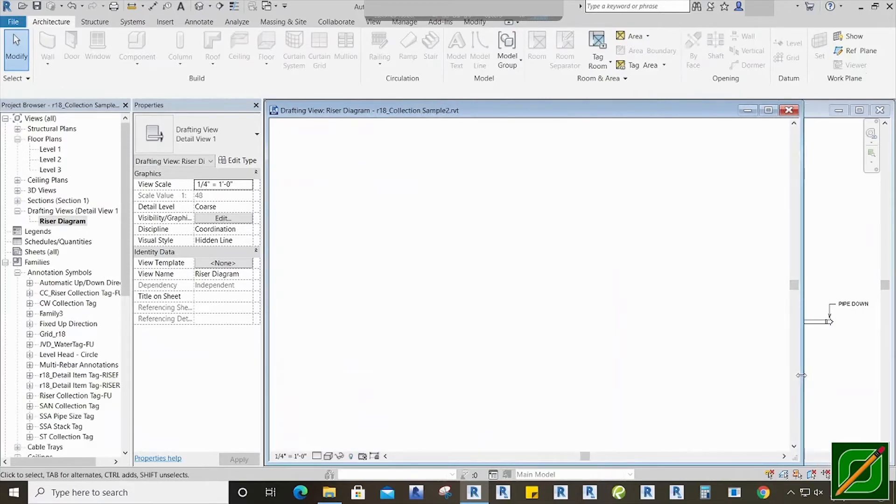
scroll(474, 374, "down", 1)
middle_click_drag(475, 369, 499, 404)
middle_click_drag(455, 293, 479, 358)
scroll(493, 337, "up", 1)
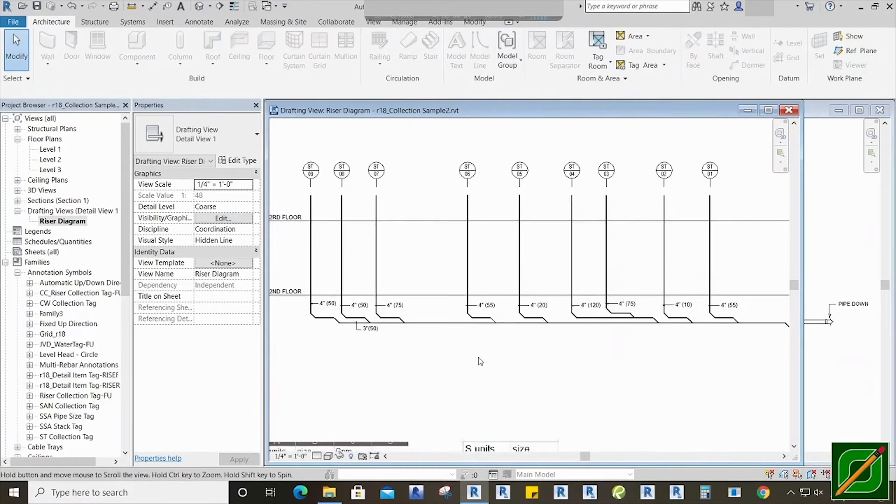
scroll(471, 355, "down", 2)
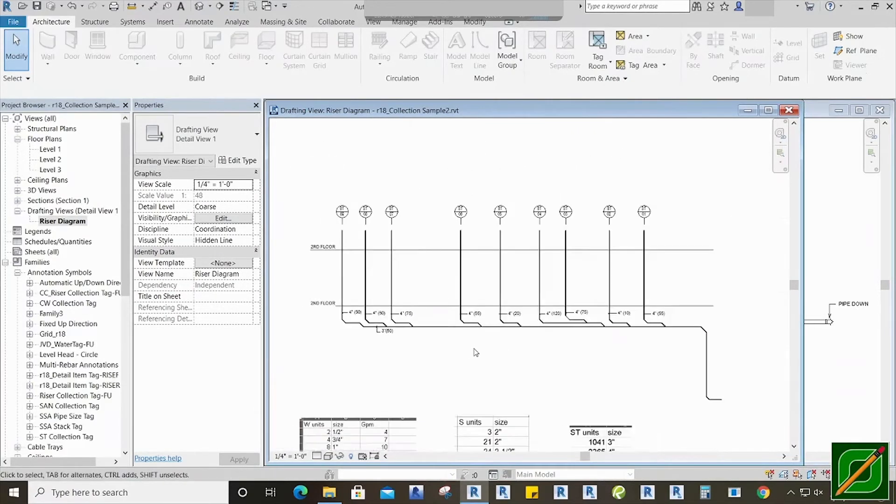
scroll(475, 354, "up", 1)
middle_click_drag(474, 354, 461, 345)
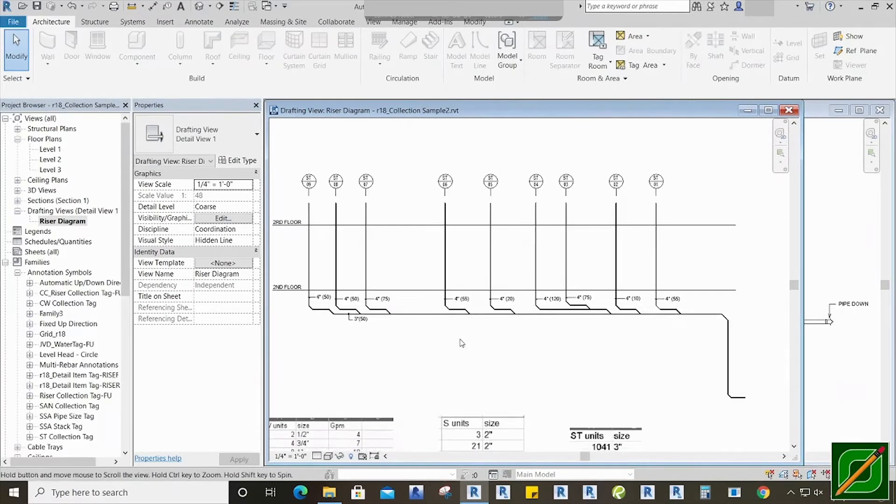
- Inspect the riser diagram's detail lines, including the ST-01 riser between the floor lines
left_click(727, 345)
left_click(661, 366)
left_click(656, 250)
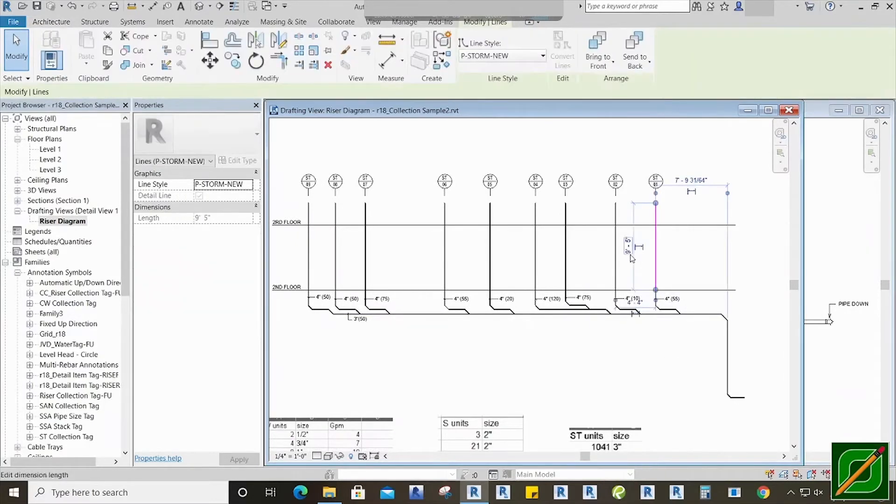
left_click(567, 396)
middle_click_drag(418, 341, 509, 364)
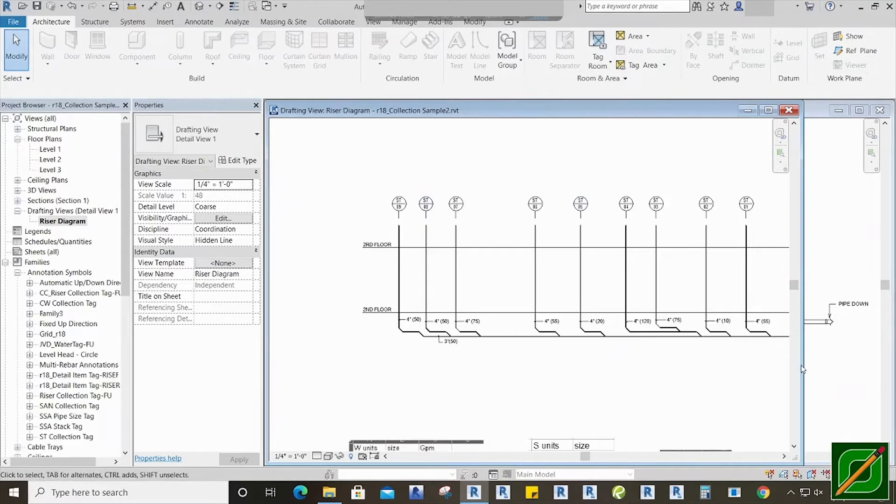
- Narrow the Riser Diagram window and fit the Level 2 plan window beside it
left_click_drag(805, 368, 621, 369)
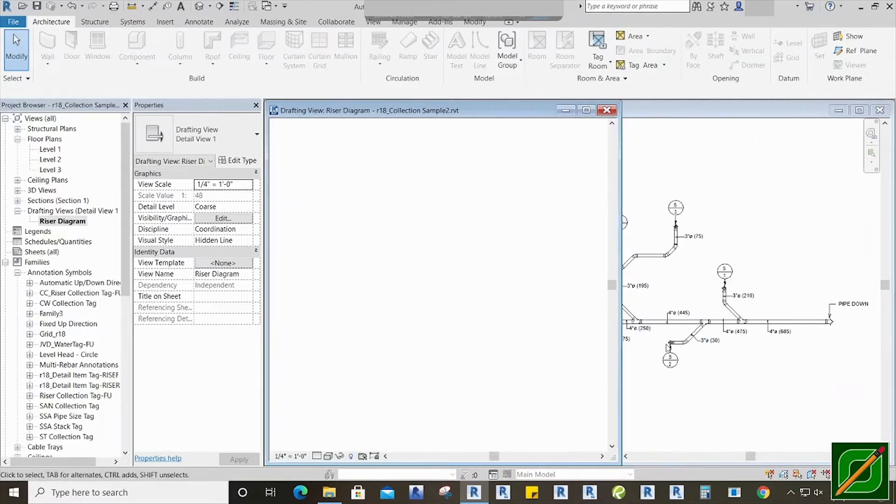
left_click(731, 193)
left_click_drag(447, 291, 623, 301)
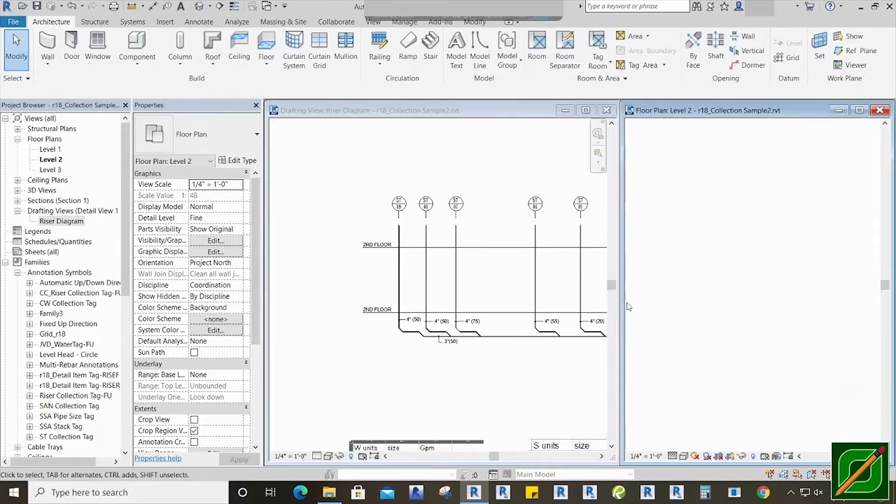
- Compare the size tags of risers ST-09, ST-08 and ST-07 with plan branches S-9, S-8 and S-7
scroll(742, 339, "up", 4)
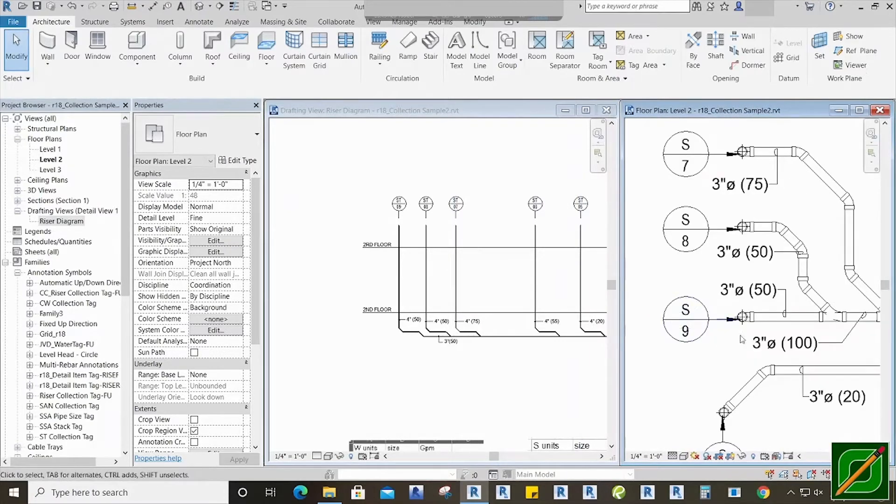
scroll(416, 334, "up", 3)
left_click(417, 333)
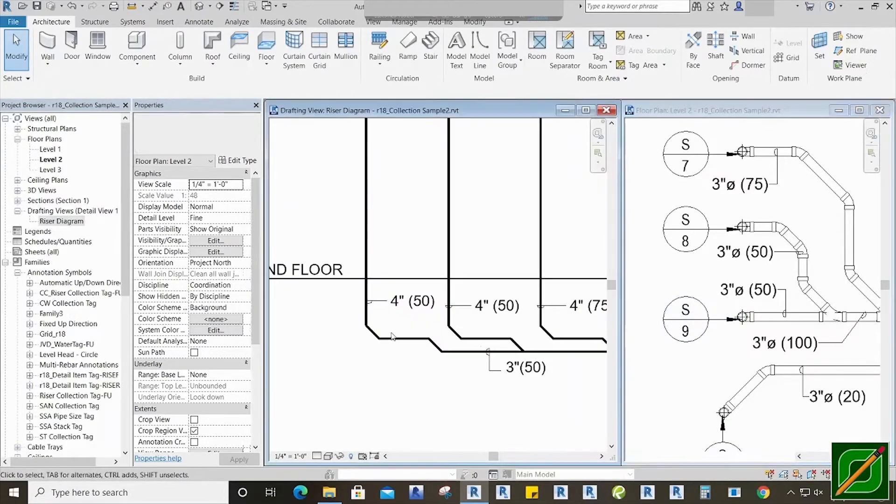
middle_click_drag(478, 332, 419, 376)
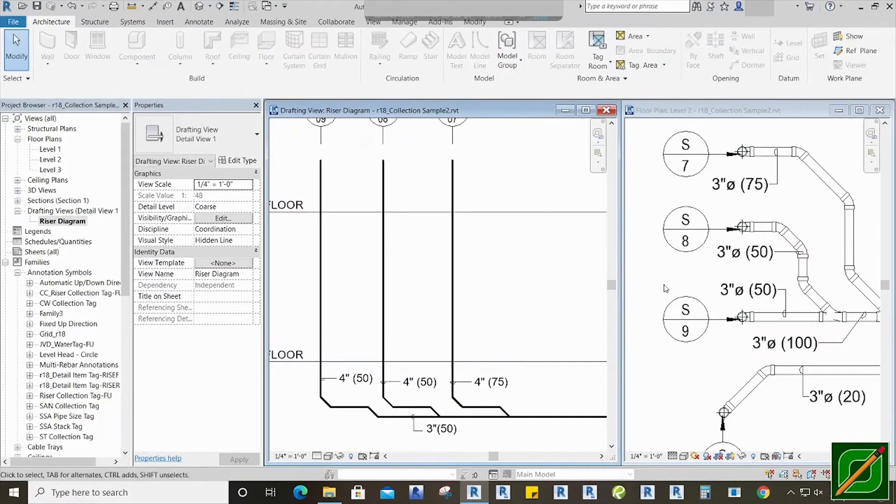
- Compare the size tags of risers ST-06 and ST-05 with plan branches S-6 and S-5
left_click(685, 288)
scroll(685, 288, "down", 3)
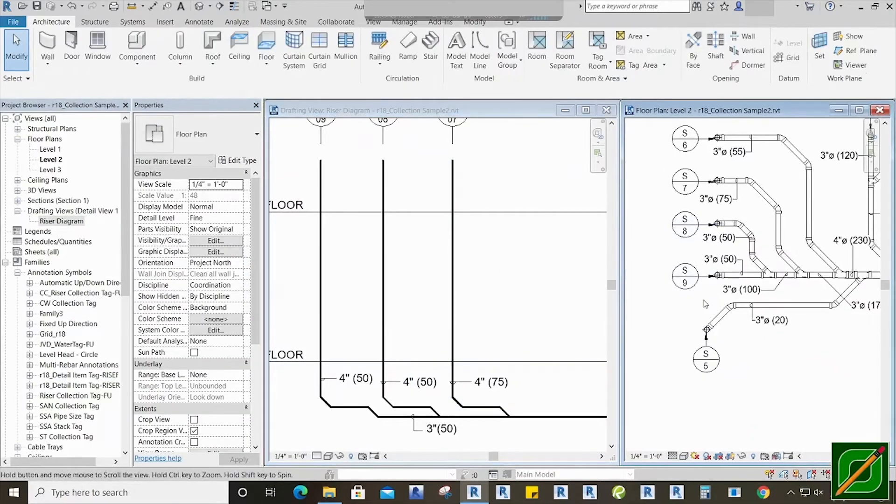
middle_click_drag(764, 361, 760, 383)
left_click(516, 283)
middle_click_drag(522, 286, 423, 291)
middle_click_drag(442, 320, 416, 331)
mouse_move(556, 406)
middle_mouse_down()
mouse_move(440, 392)
mouse_move(394, 406)
middle_mouse_up()
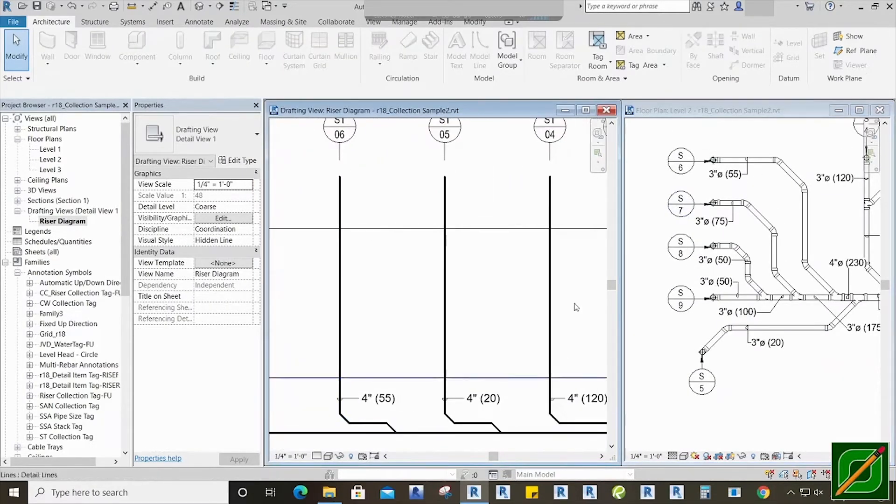
left_click(808, 388)
middle_click_drag(768, 394, 658, 408)
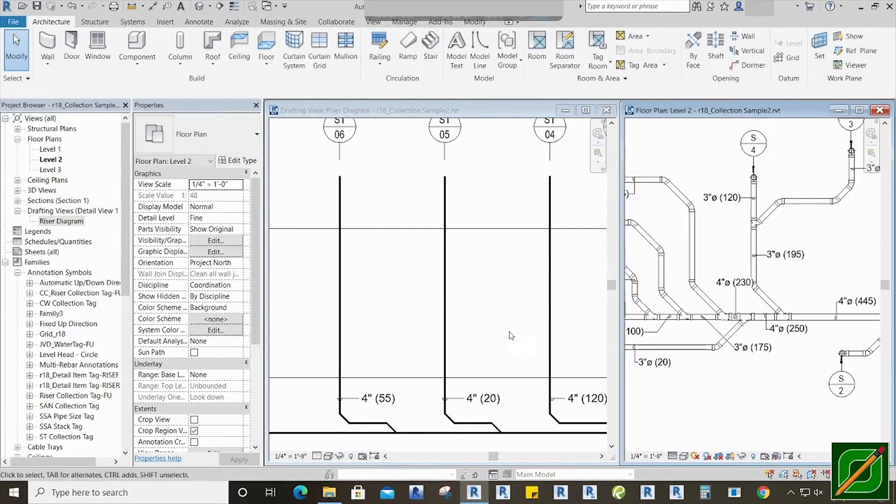
- Compare the size tags of risers ST-04 and ST-03 with plan branches S-4 and S-3
left_click(511, 335)
middle_click_drag(524, 330, 398, 340)
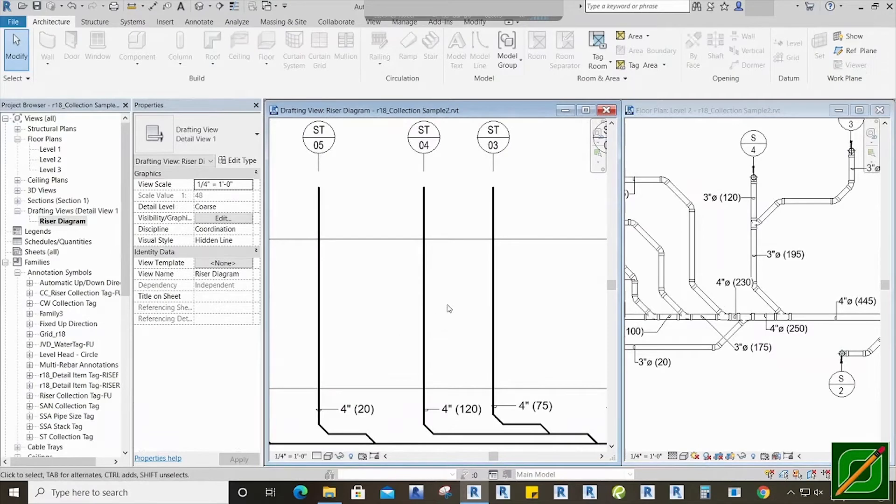
left_click(804, 410)
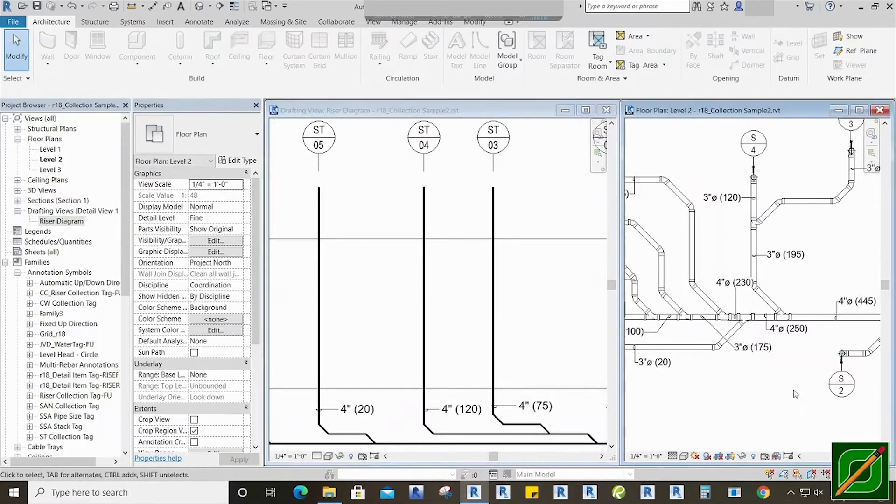
middle_click_drag(793, 390, 769, 429)
middle_click_drag(728, 298, 719, 340)
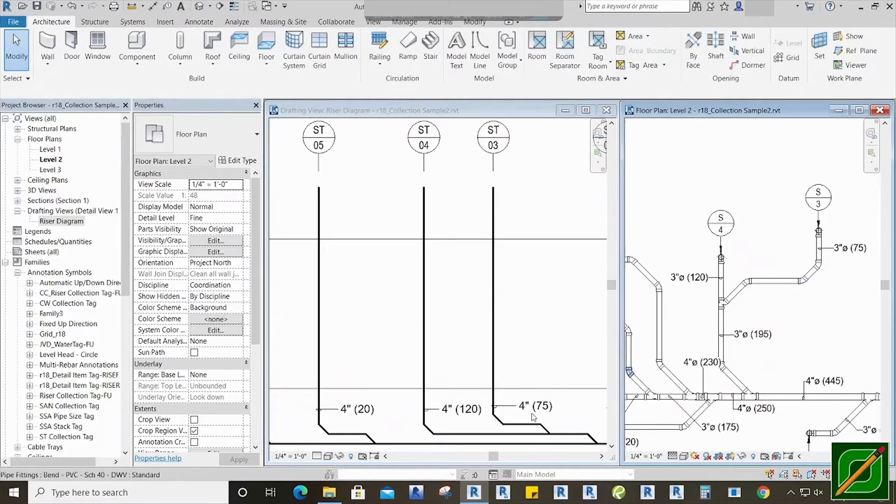
- Compare the size tags of risers ST-02 and ST-01 with plan branches S-2 and S-1
left_click(544, 367)
middle_click_drag(490, 335, 433, 327)
left_click(787, 343)
scroll(787, 343, "down", 4)
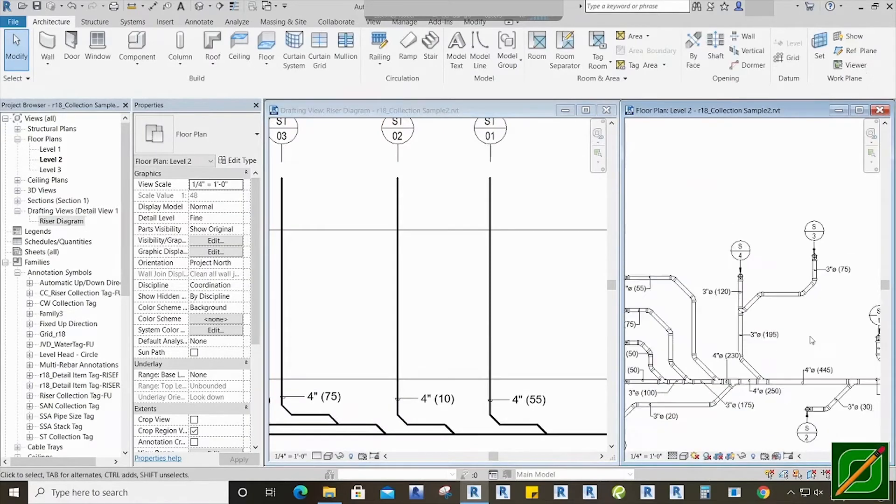
scroll(728, 422, "up", 3)
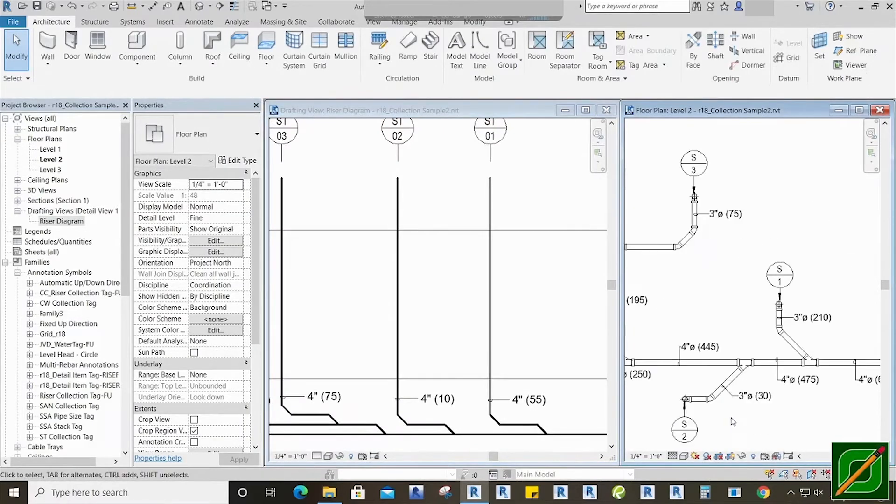
scroll(754, 414, "up", 2)
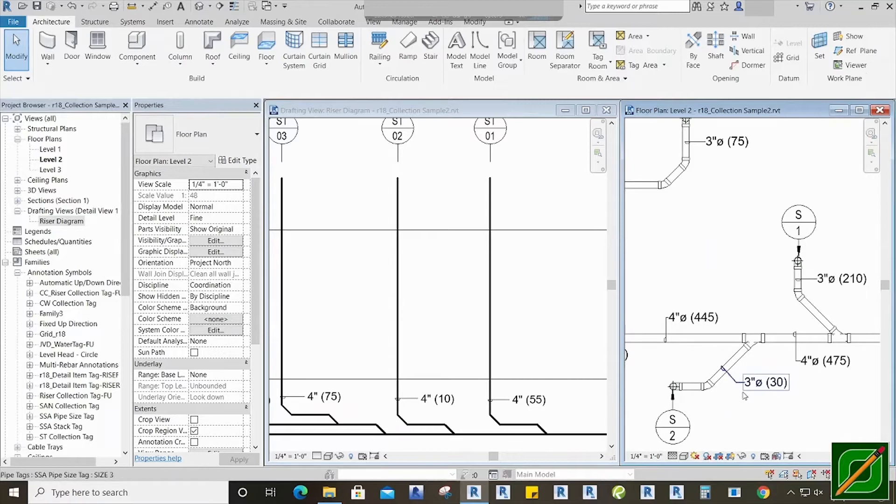
left_click(542, 314)
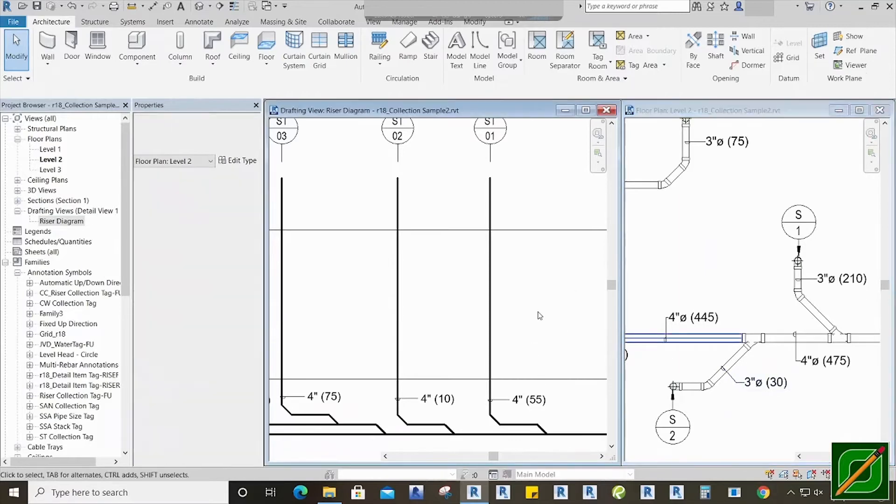
middle_click_drag(539, 314, 540, 297)
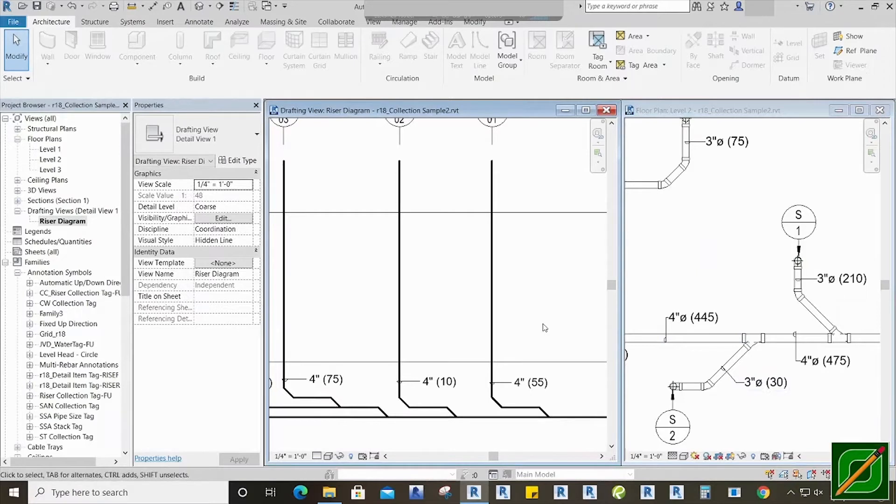
middle_click_drag(542, 339, 530, 342)
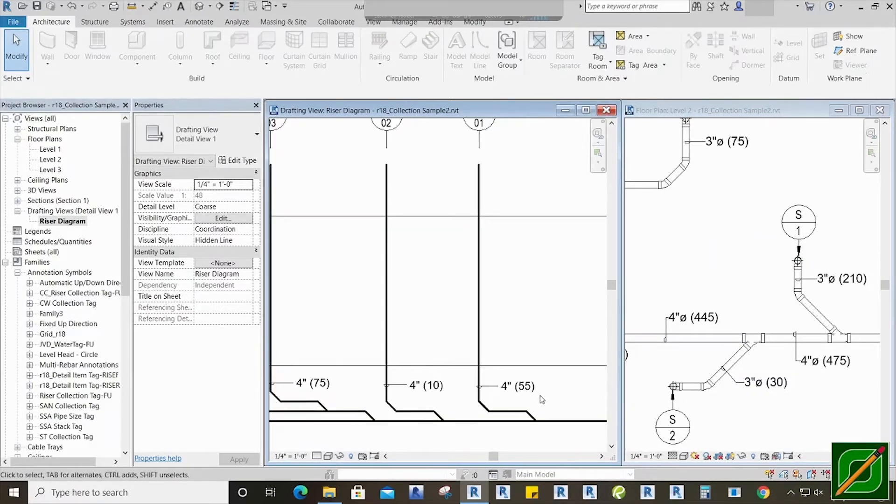
- Set the bottom offset pipe of riser ST-01 to 210 fixture units and pipe size 3, matching plan branch S-1
left_click(481, 403)
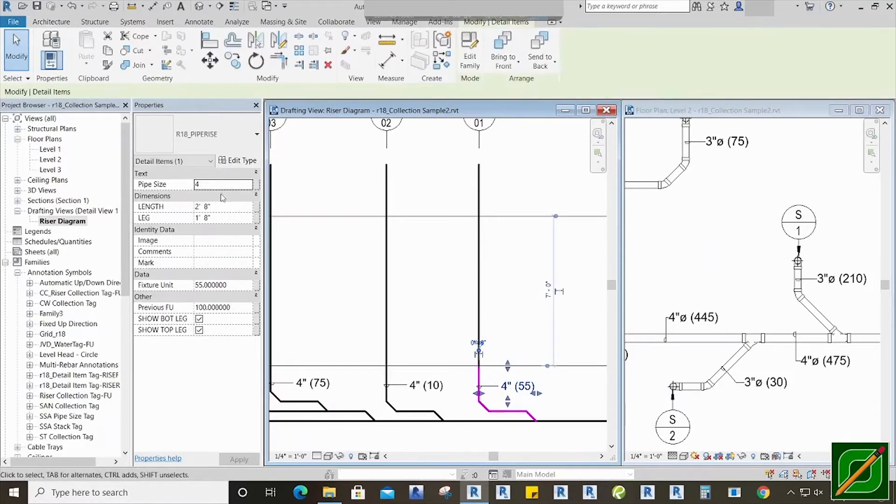
left_click(233, 287)
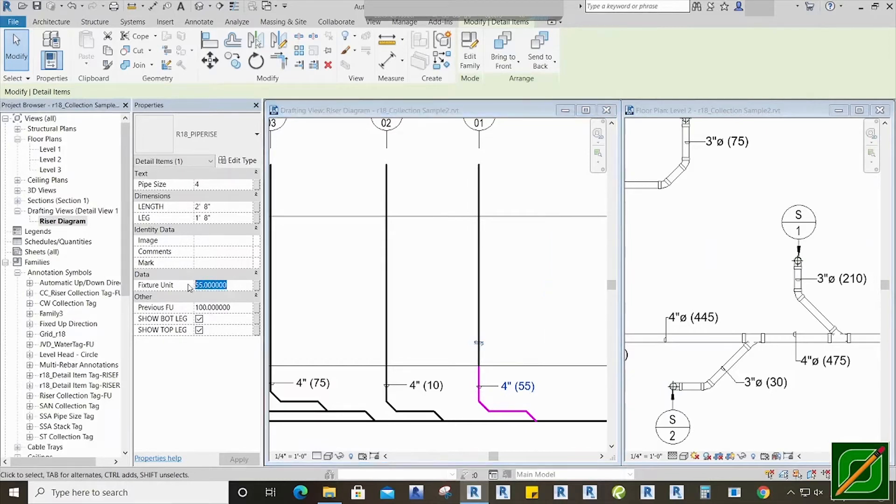
type("210")
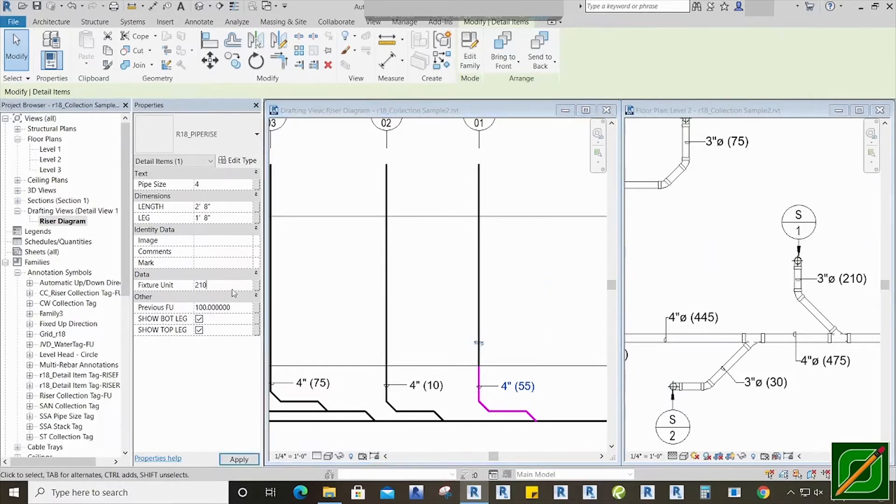
left_click(497, 343)
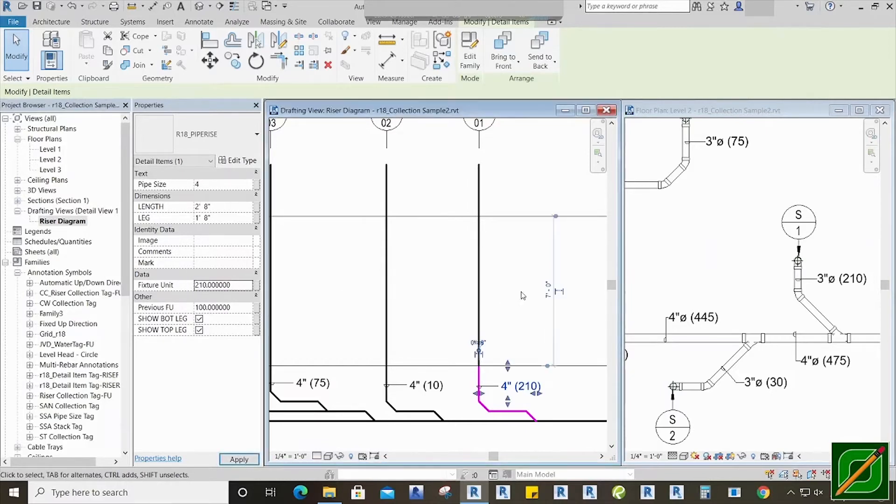
left_click(214, 189)
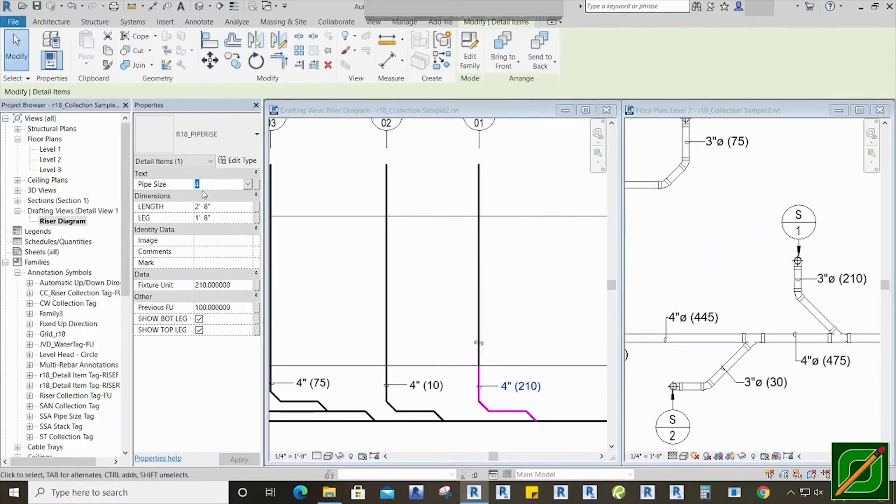
type("3")
left_click(516, 295)
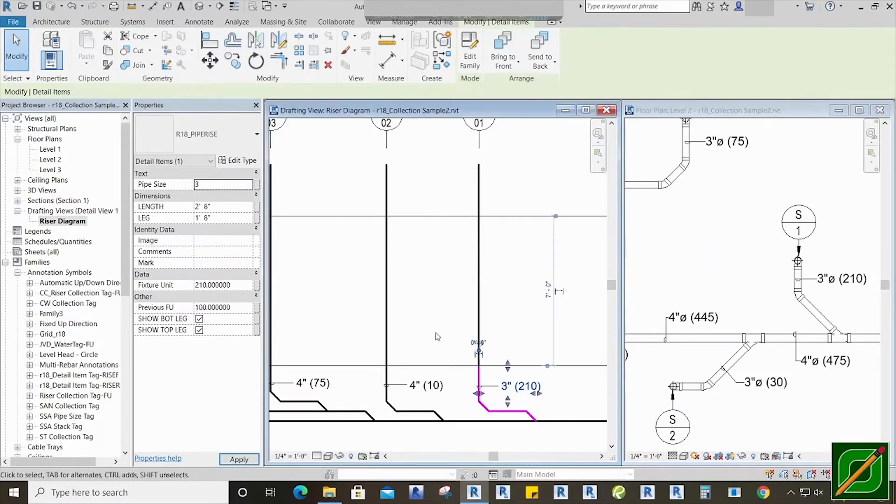
left_click(424, 336)
- Set the bottom offset pipe of riser ST-02 to pipe size 3 and 30 fixture units, matching plan branch S-2
middle_click_drag(422, 334, 503, 310)
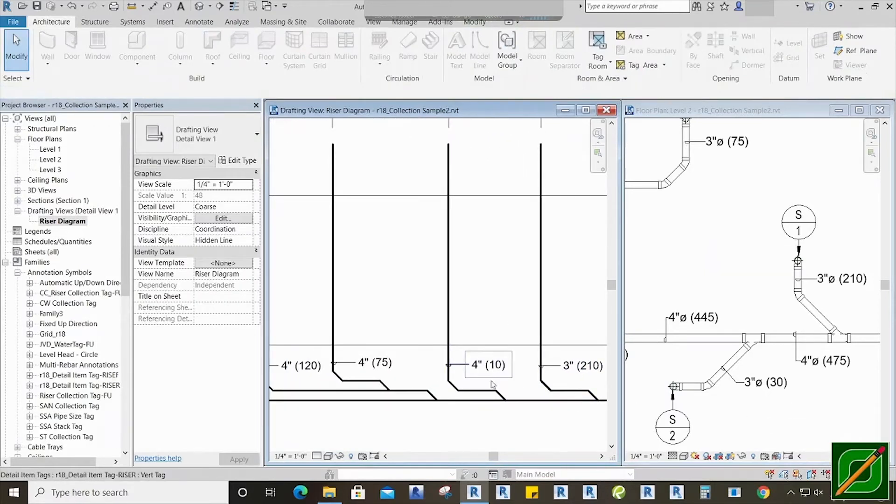
left_click(453, 385)
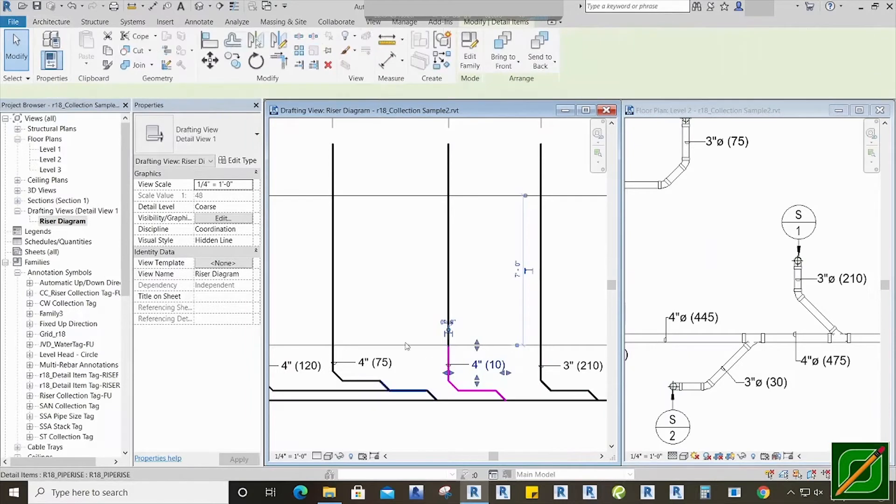
left_click(209, 186)
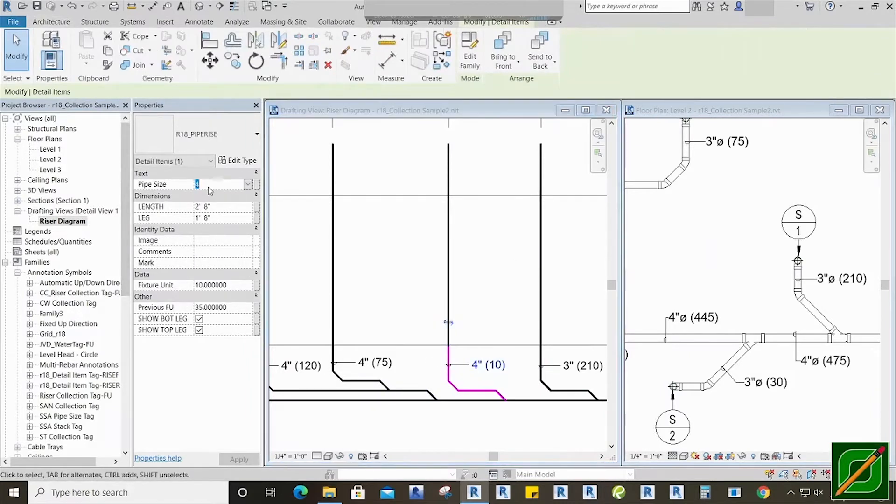
type("3")
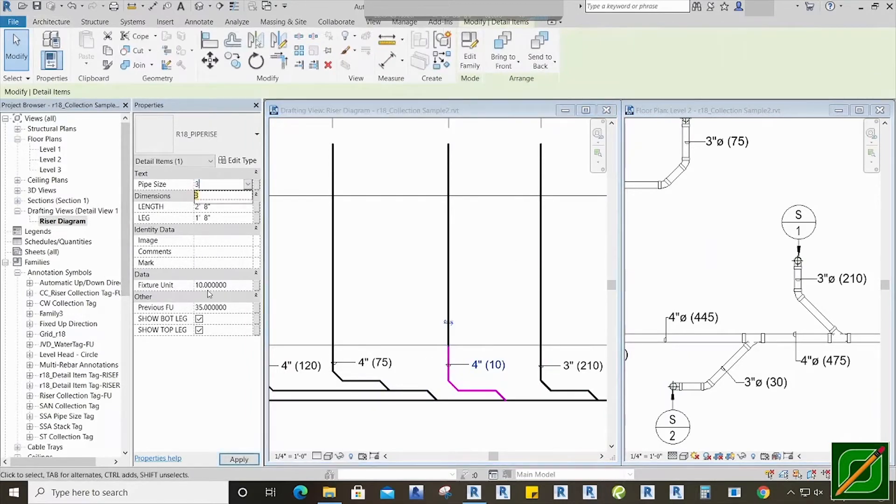
left_click(239, 286)
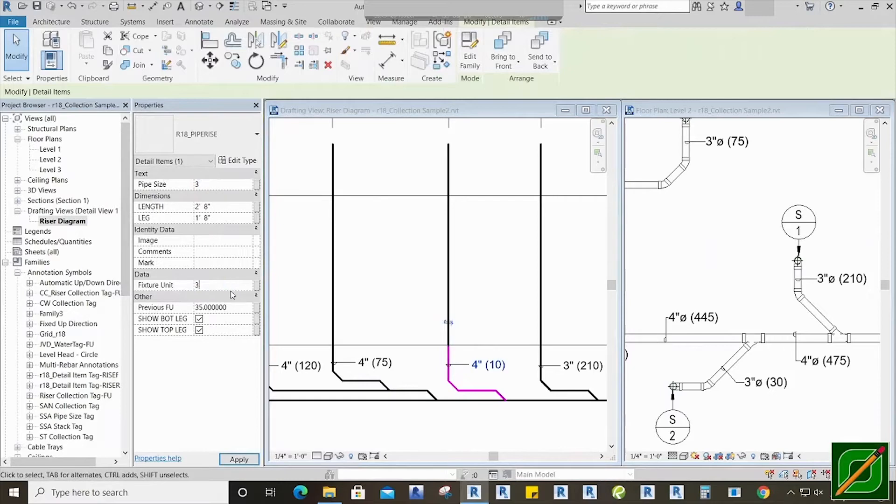
type("30")
left_click(477, 301)
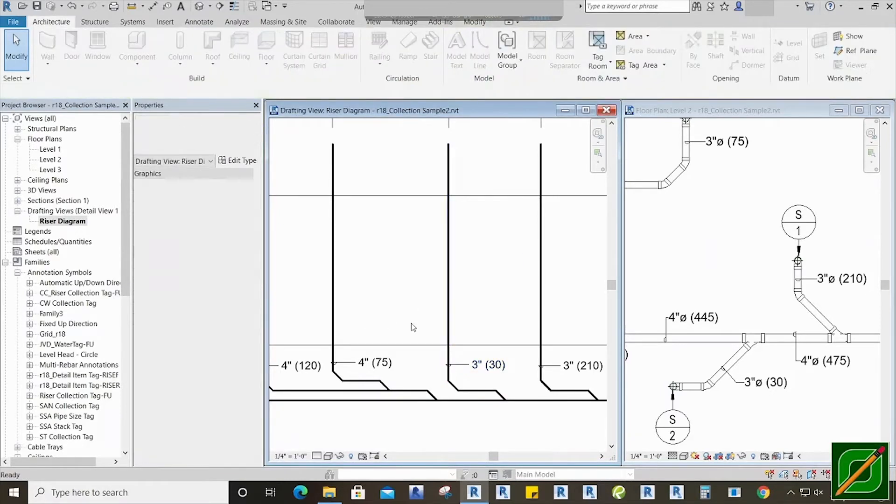
- Set the pipe size of riser ST-03's bottom offset to 3, matching its branch on the Level 2 plan
middle_click_drag(428, 310, 510, 312)
middle_click_drag(688, 278, 836, 302)
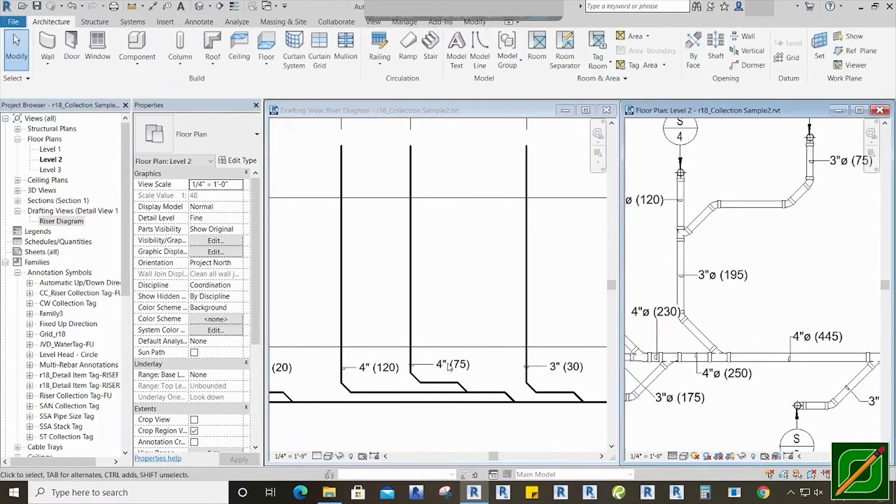
left_click(471, 303)
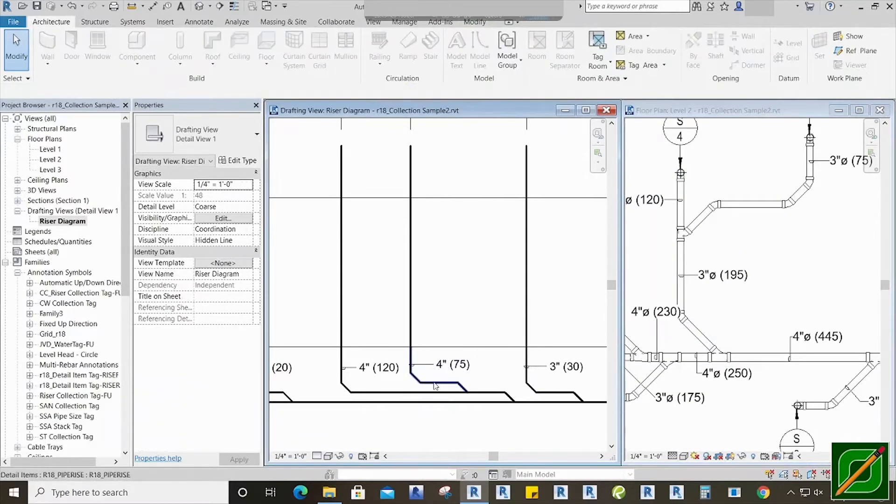
left_click(436, 384)
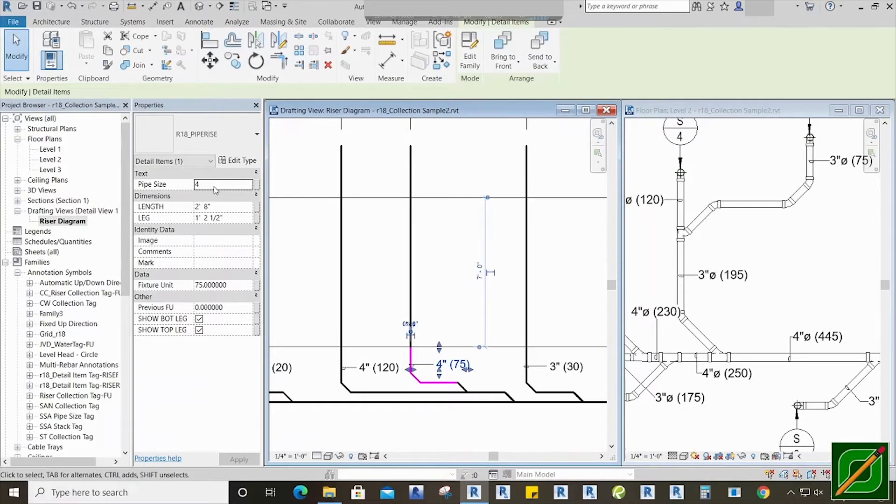
left_click(216, 186)
type("3")
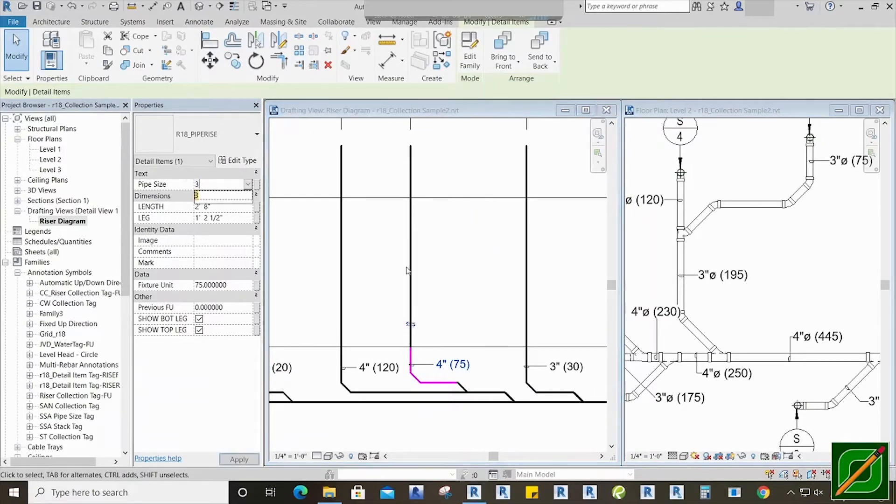
left_click(495, 321)
- Check plan branch S-4 and set the pipe size of riser ST-04's bottom offset to 3
middle_click_drag(486, 326, 543, 323)
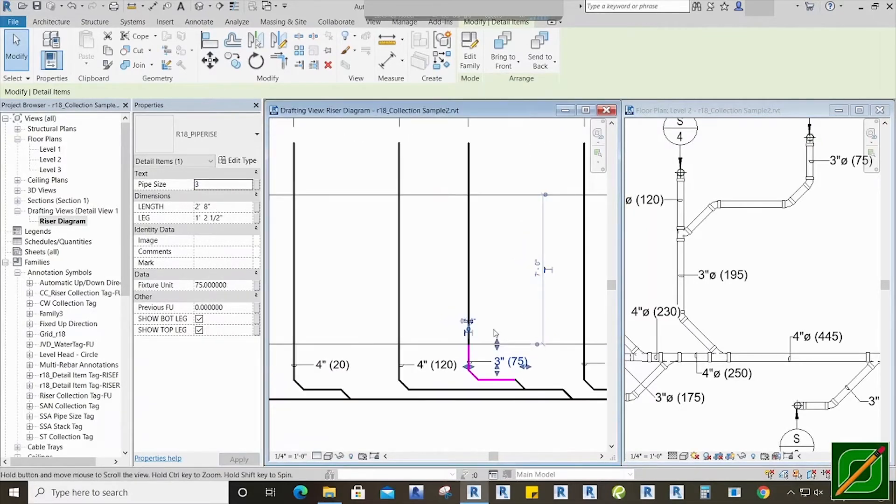
middle_click_drag(445, 308, 454, 339)
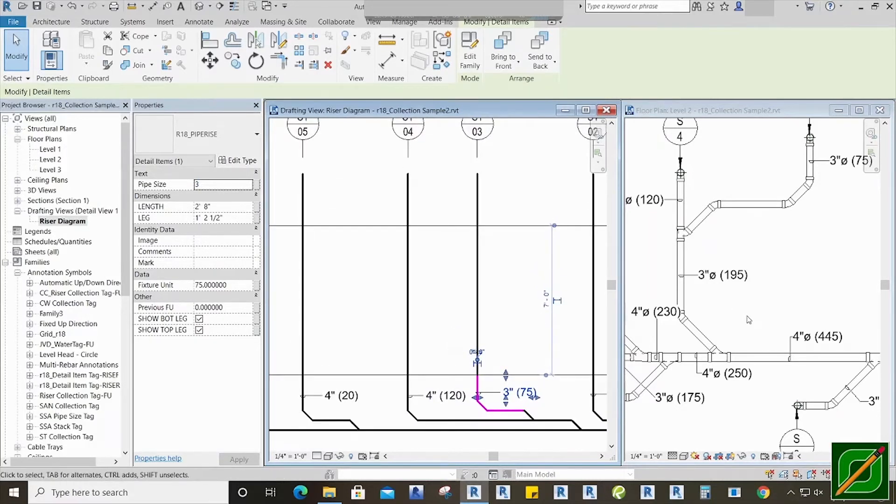
middle_click_drag(764, 317, 858, 324)
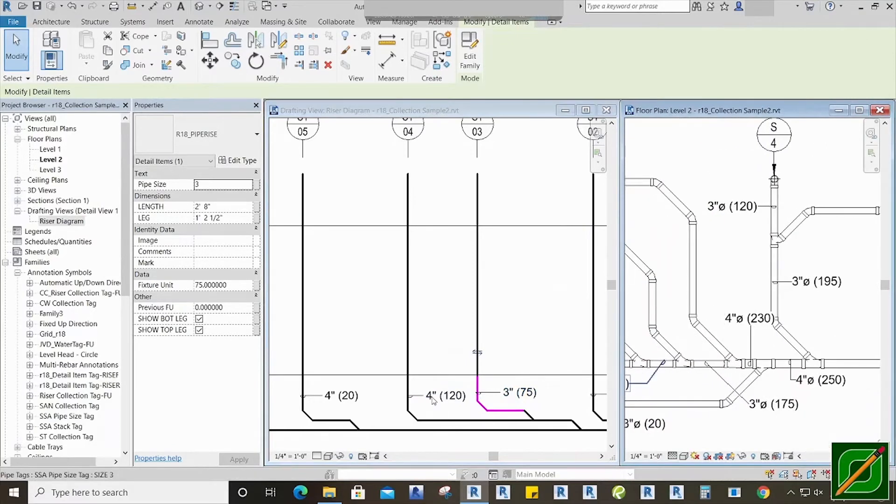
left_click(444, 414)
left_click(444, 419)
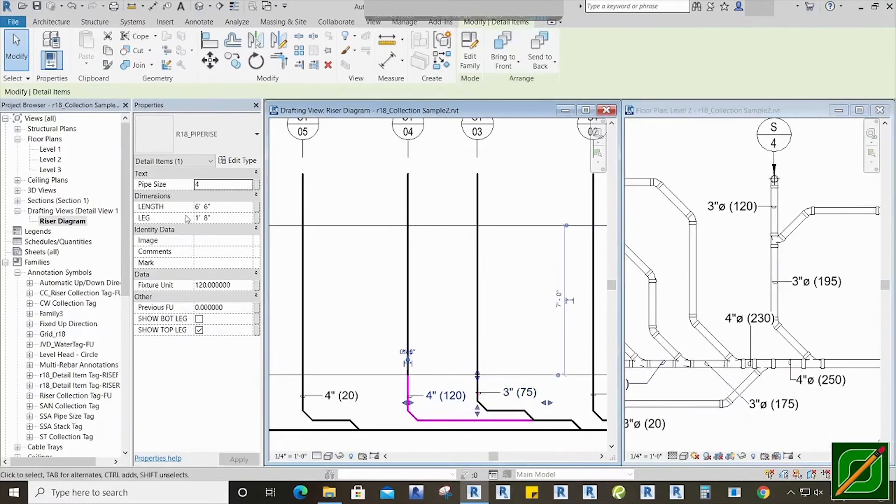
left_click(249, 185)
left_click(214, 196)
left_click(444, 334)
- Set the pipe size of riser ST-05's bottom offset to 3
middle_click_drag(404, 335, 468, 329)
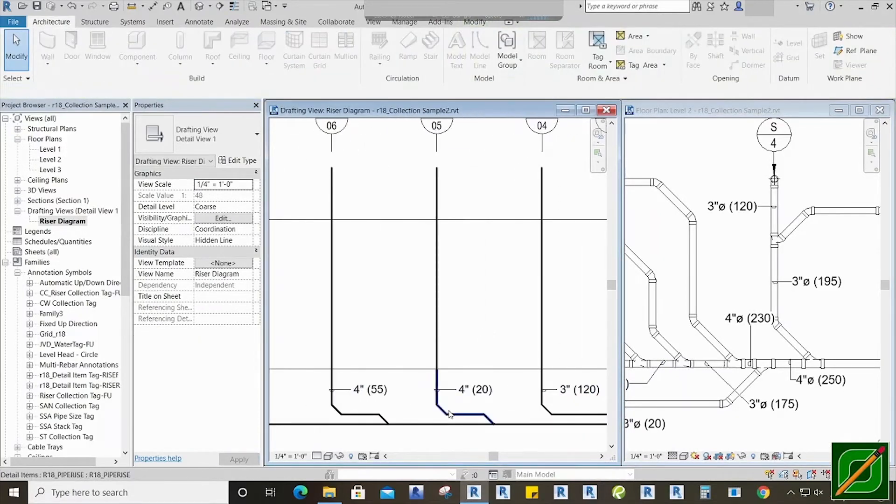
left_click(446, 414)
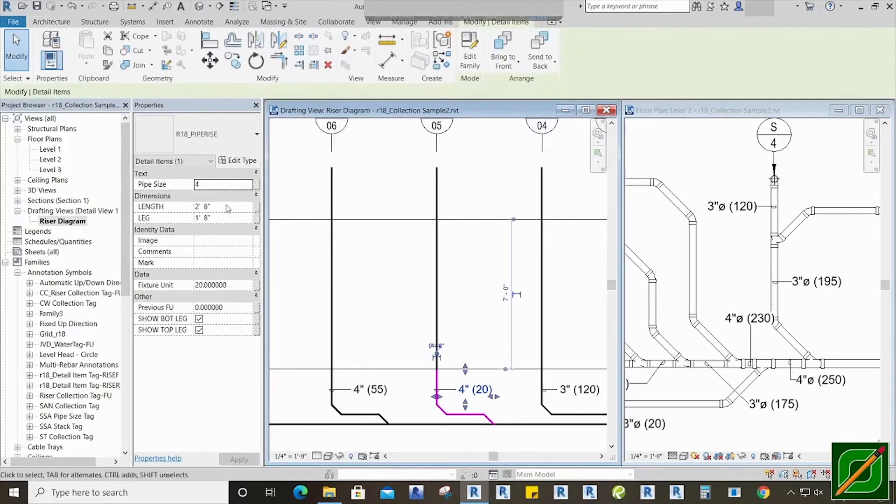
left_click(252, 186)
left_click(214, 196)
left_click(375, 305)
- Set the pipe size of the bottom offsets of risers ST-06 and ST-07 to 3
middle_click_drag(374, 305, 489, 309)
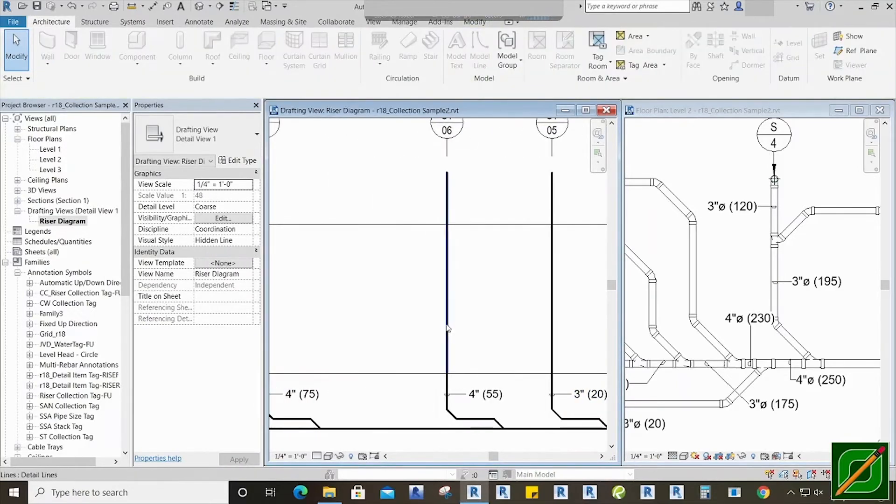
left_click(451, 416)
left_click(226, 187)
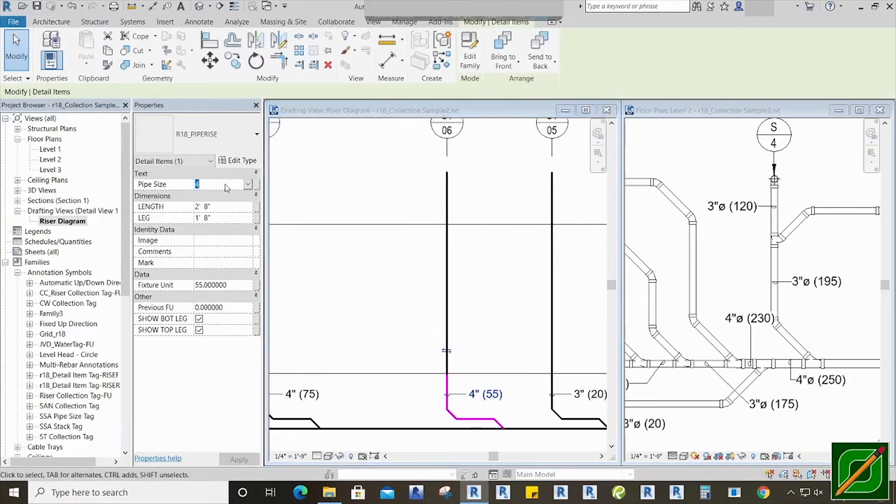
type("3")
middle_click_drag(418, 307, 560, 306)
left_click(436, 418)
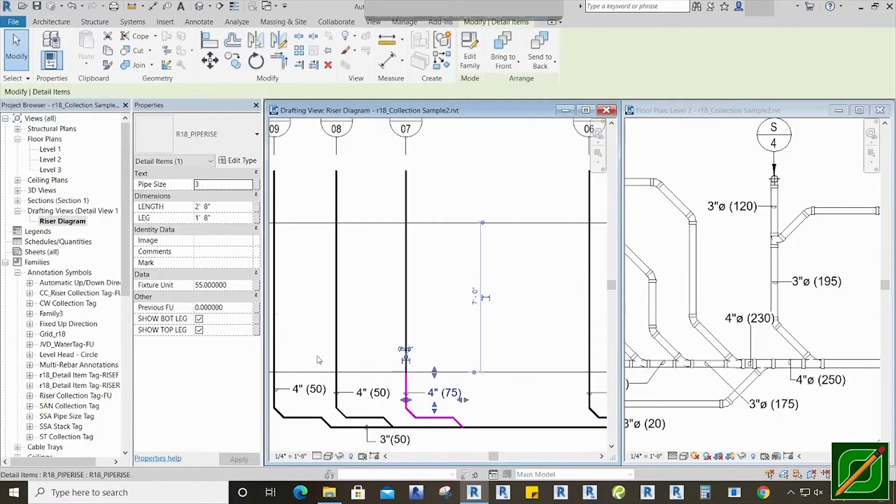
type("3")
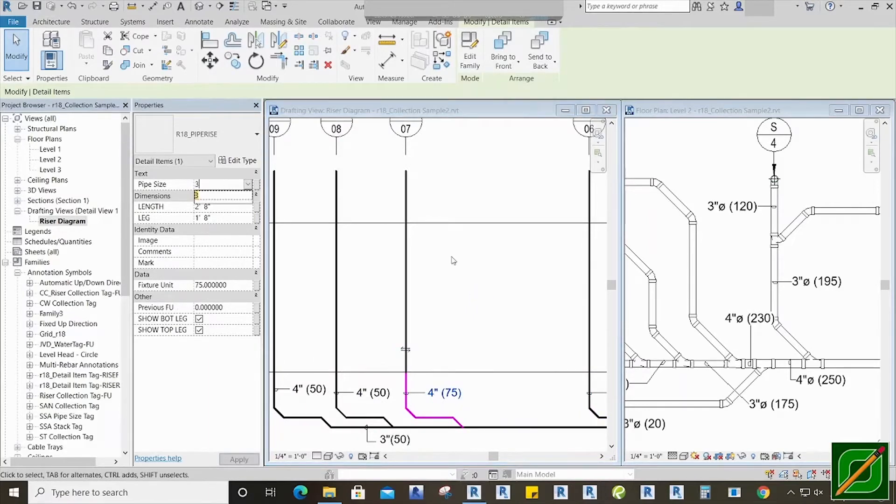
- Set the pipe size of the bottom offsets of risers ST-08 and ST-09 to 3
middle_click_drag(485, 299, 591, 299)
left_click(441, 385)
left_click(217, 185)
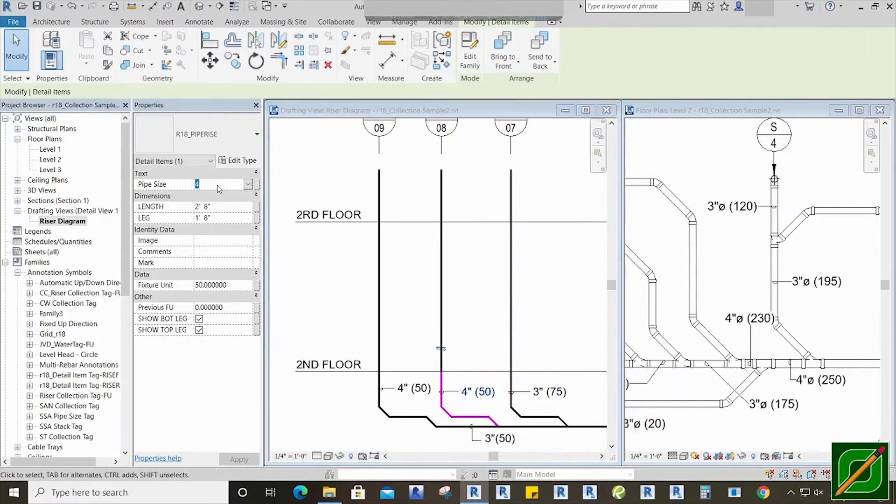
type("3")
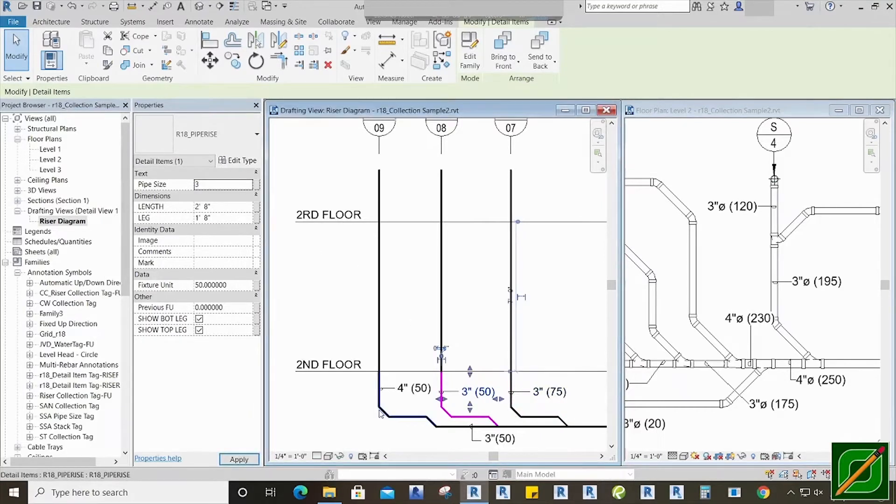
left_click(381, 412)
left_click(220, 186)
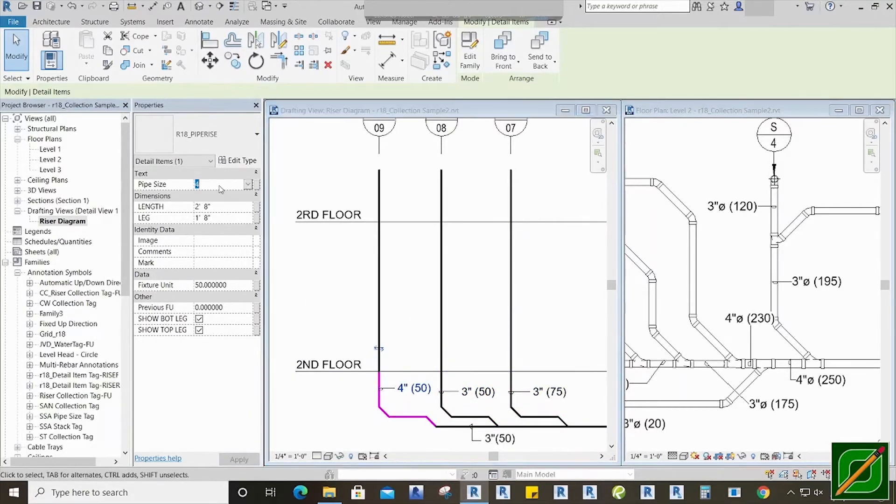
type("3")
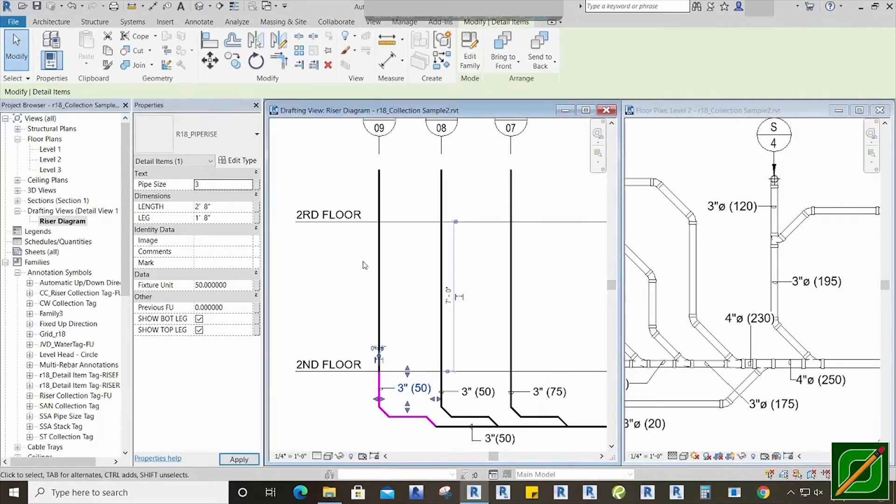
- Compare the horizontal main's fixture units at plan branches S-6 to S-9 with the main below risers ST-07 to ST-09
scroll(357, 312, "down", 5)
scroll(368, 334, "up", 4)
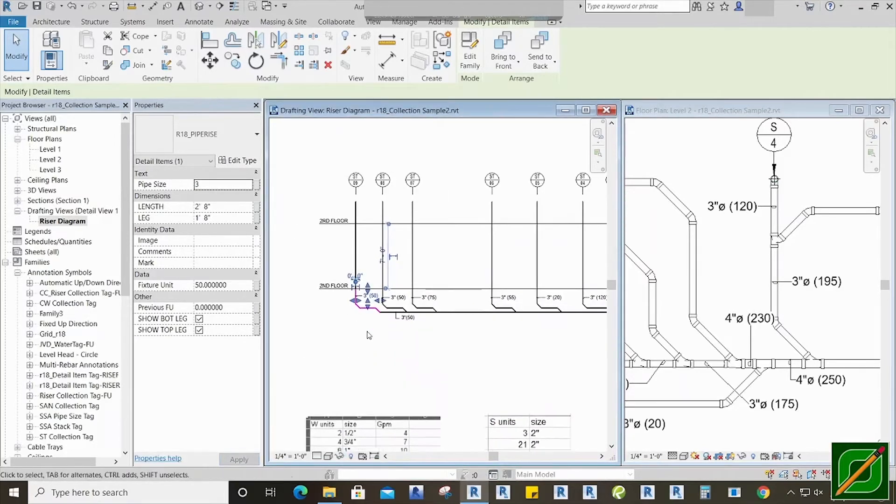
middle_click_drag(372, 335, 381, 352)
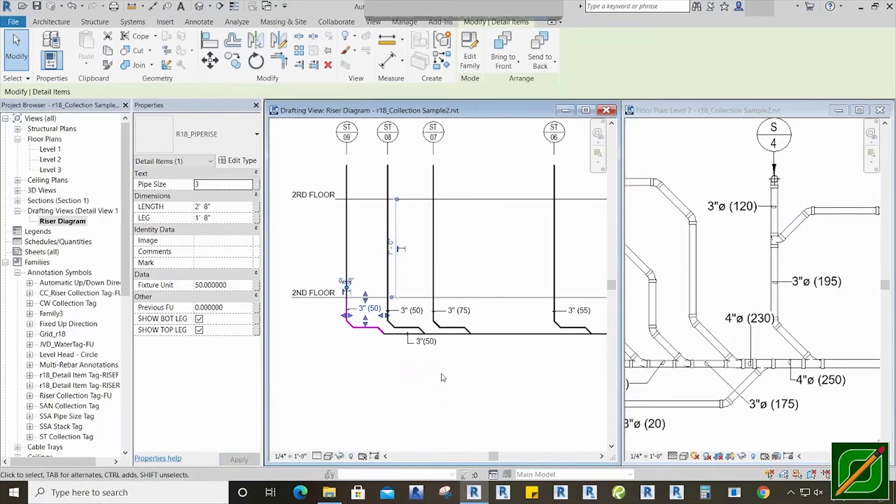
middle_click_drag(442, 375, 426, 371)
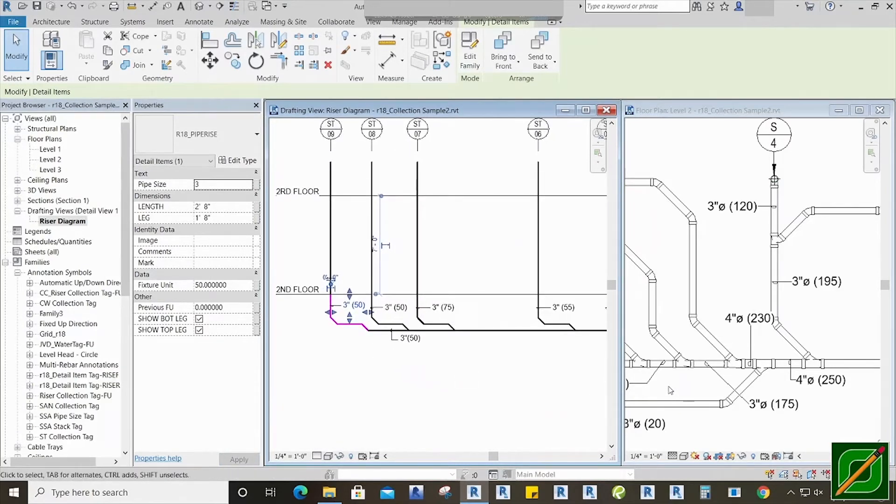
left_click(806, 418)
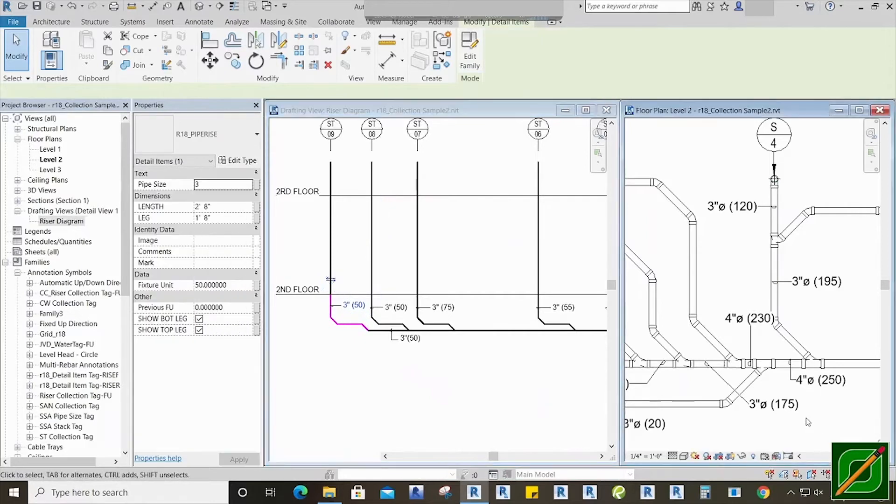
scroll(836, 420, "up", 3)
scroll(836, 420, "down", 2)
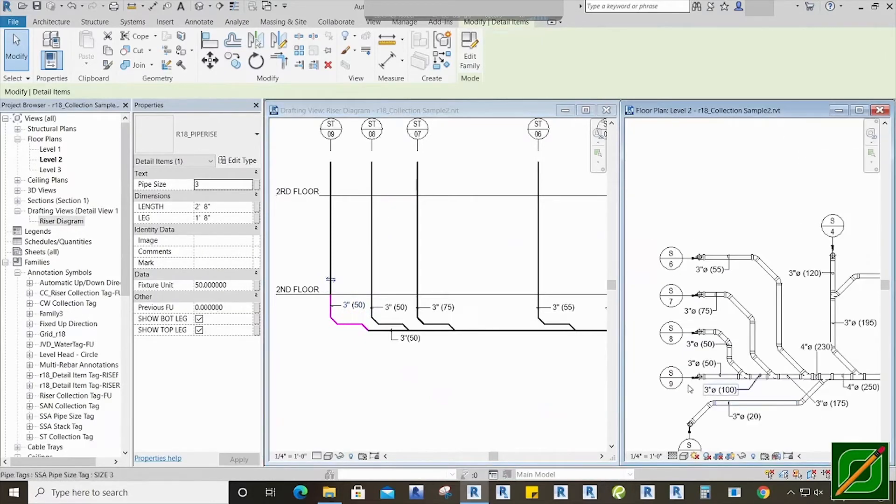
scroll(779, 401, "down", 3)
middle_click_drag(776, 401, 734, 341)
scroll(695, 340, "up", 3)
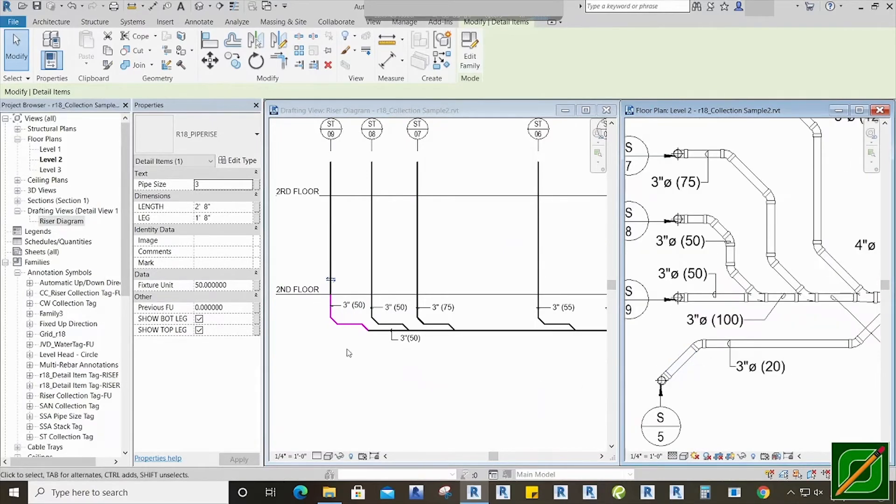
scroll(384, 343, "up", 2)
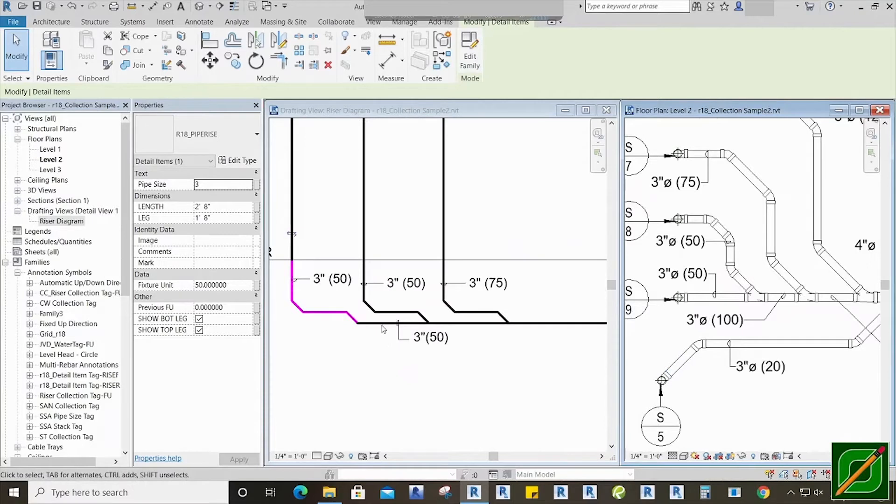
left_click(377, 344)
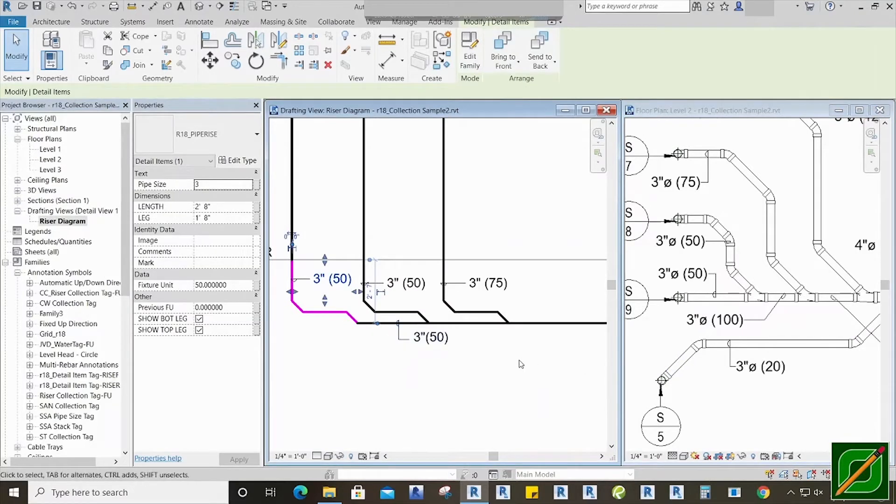
- Examine the sanitary pipe sizing table below the riser diagram for the pipe size matching the fixture units
left_click(435, 375)
scroll(392, 360, "down", 4)
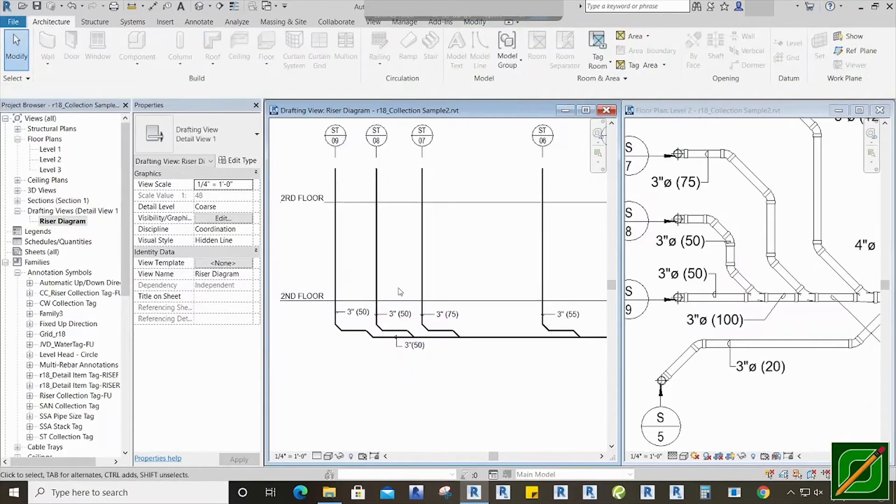
scroll(475, 390, "up", 5)
scroll(476, 390, "up", 4)
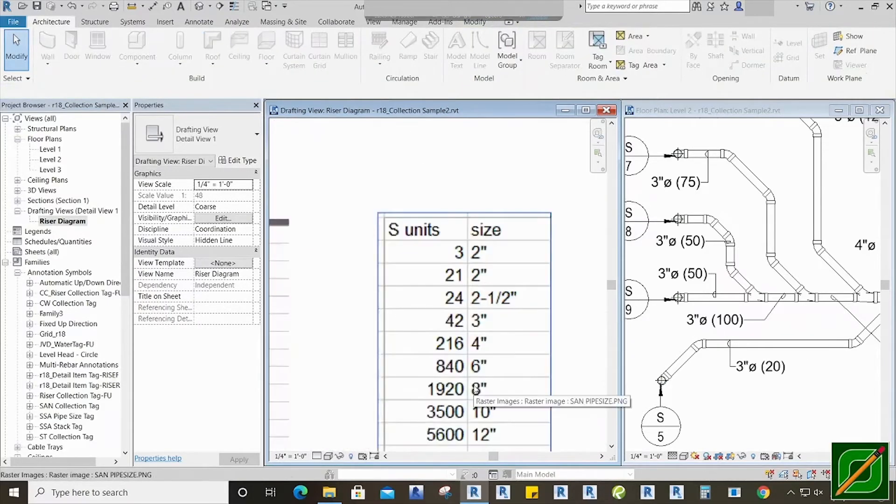
scroll(477, 408, "down", 2)
middle_click_drag(445, 295, 474, 393)
middle_click_drag(347, 291, 408, 360)
scroll(356, 324, "up", 3)
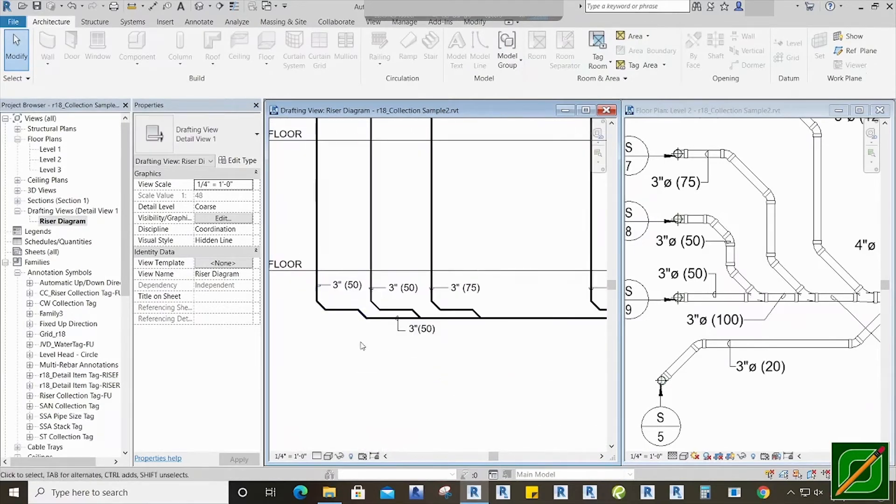
- Copy the 3"(50) collection tag along the horizontal main to the segment between the ST-08 and ST-07 connections
scroll(470, 376, "up", 2)
scroll(470, 377, "up", 1)
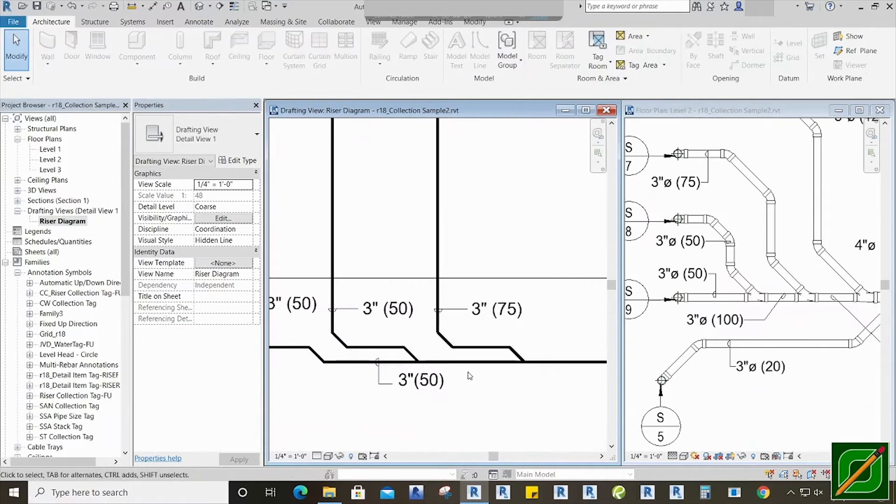
scroll(390, 352, "down", 2)
middle_click_drag(390, 353, 447, 356)
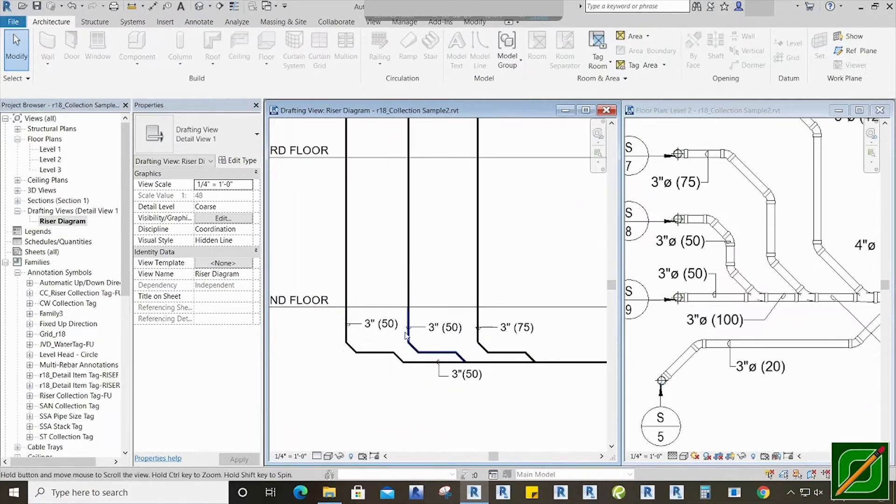
left_click(467, 385)
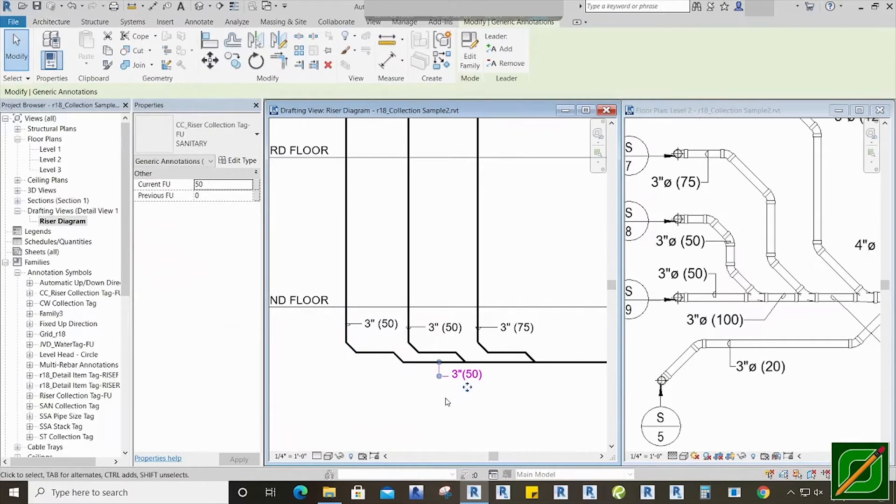
key("c")
key("o")
left_click(465, 399)
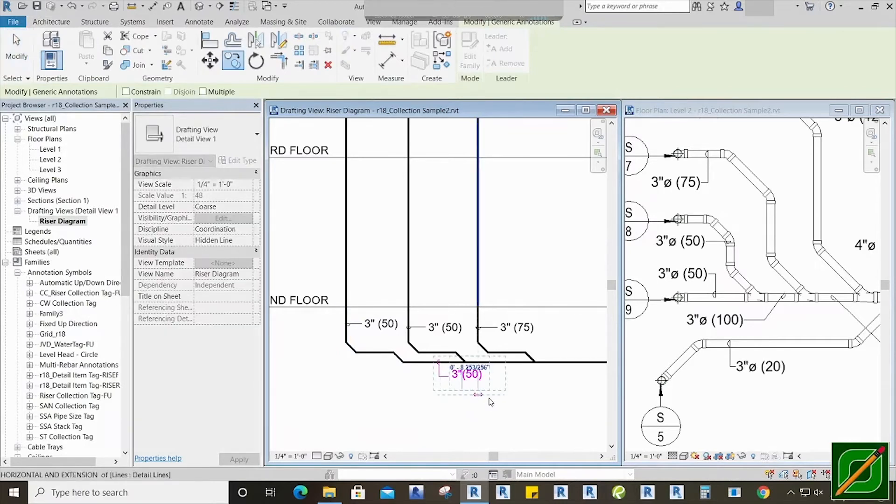
left_click(514, 397)
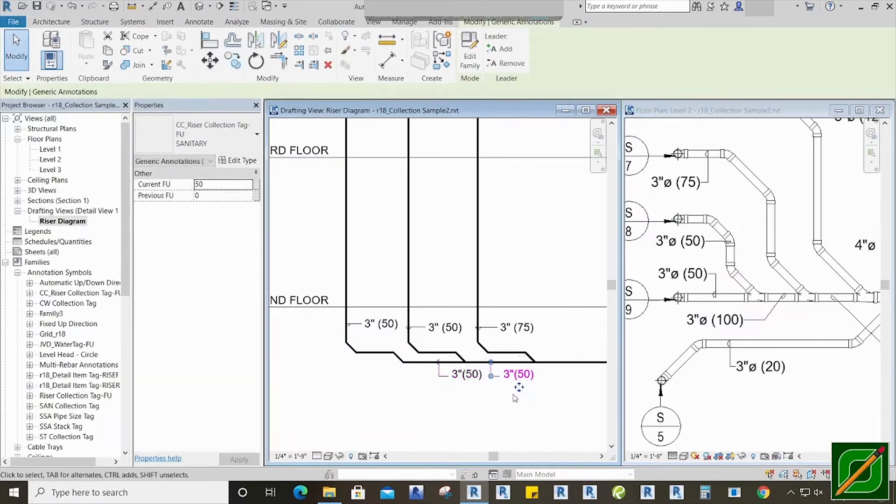
key("Escape")
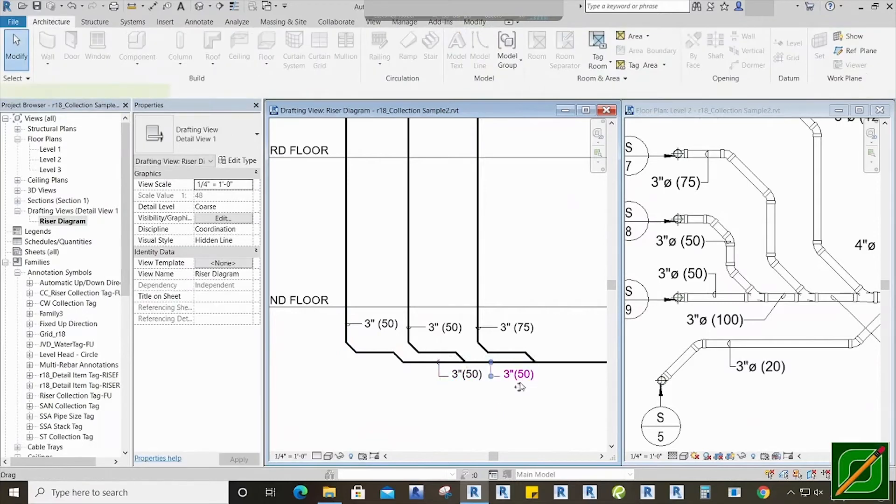
- Set the Previous FU of the copied collection tag between ST-08 and ST-07 to 50
left_click(523, 381)
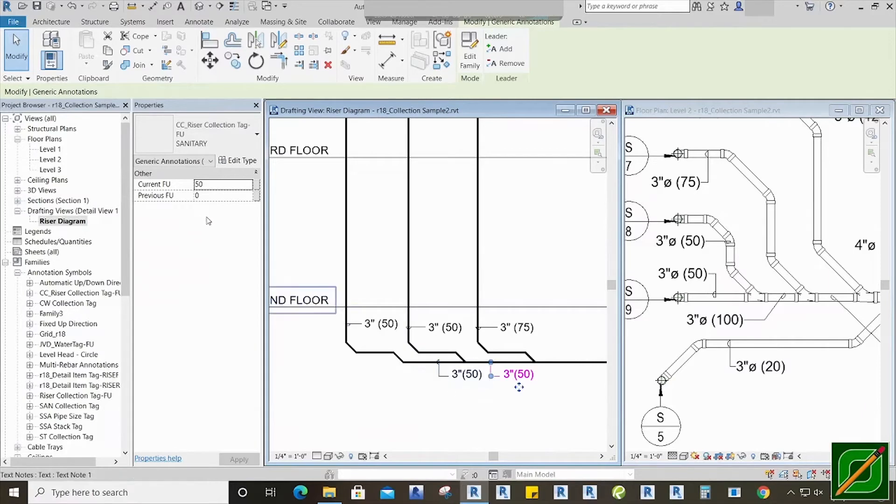
left_click(197, 196)
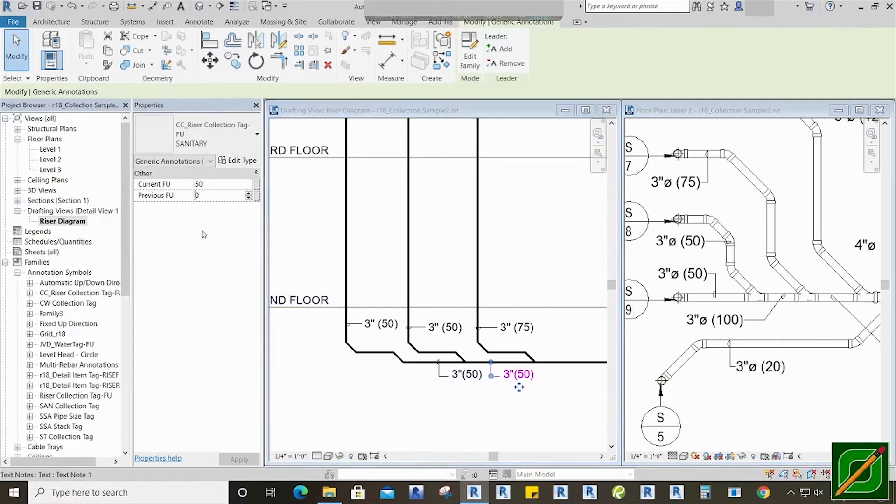
left_click(422, 397)
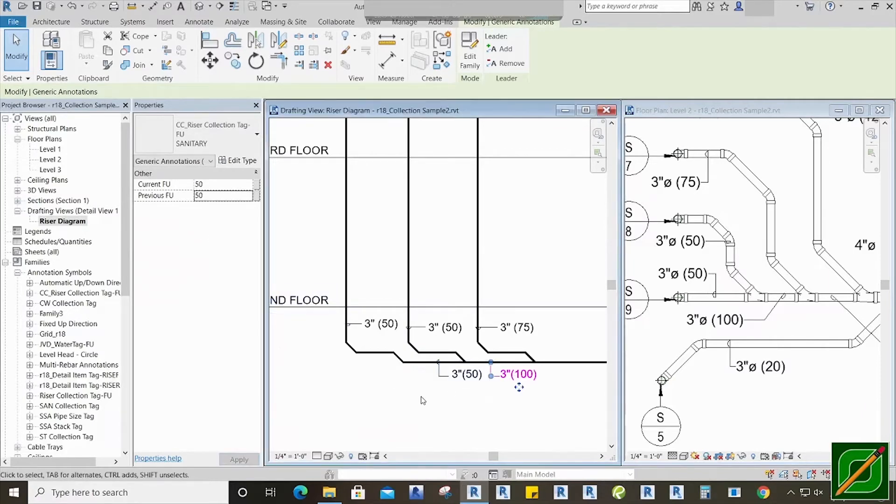
middle_click_drag(487, 401, 485, 401)
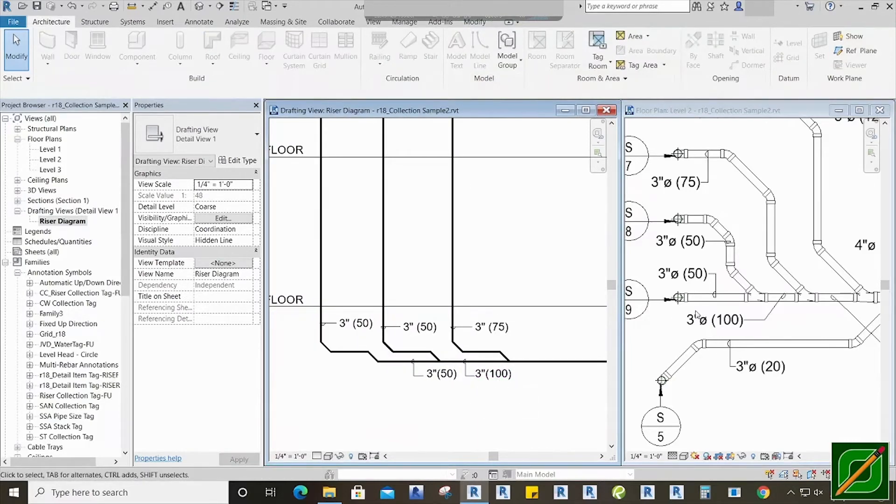
- Check the main's tags on the Level 2 plan and copy the 3"(100) collection tag to the main segment past the ST-07 connection
middle_click_drag(827, 379, 704, 382)
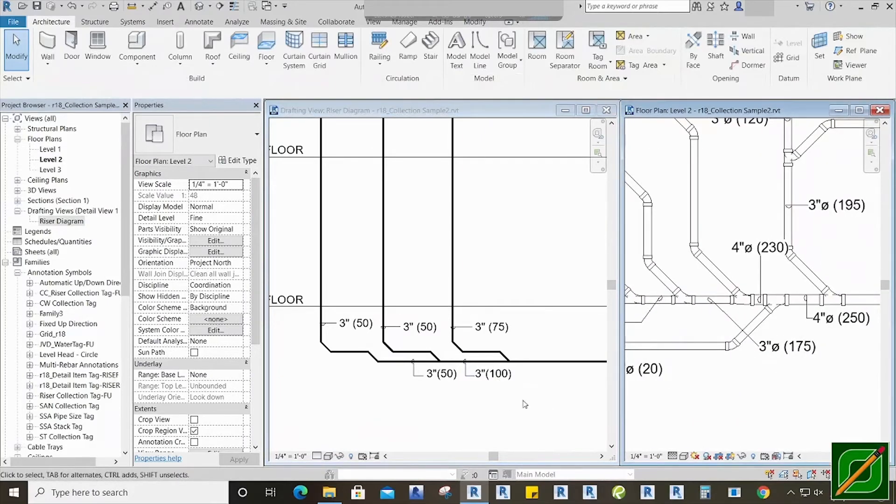
middle_click_drag(770, 399, 841, 391)
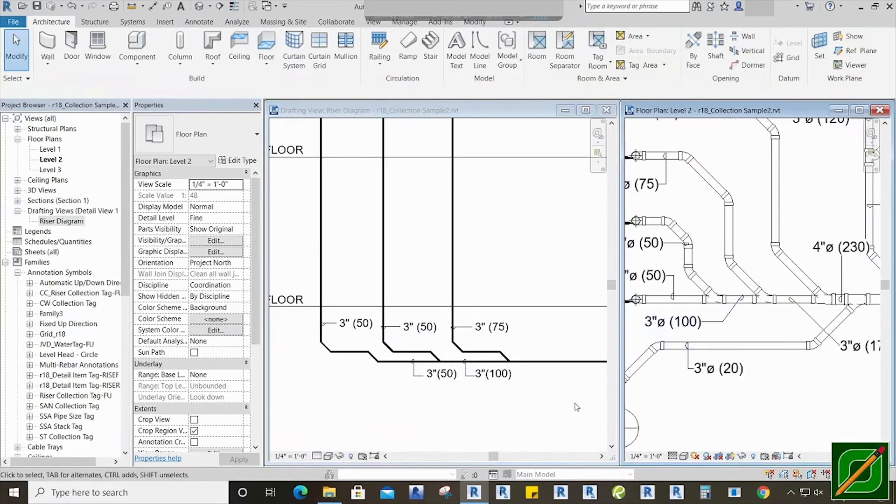
left_click(482, 397)
middle_click_drag(516, 314, 501, 398)
scroll(493, 379, "up", 3)
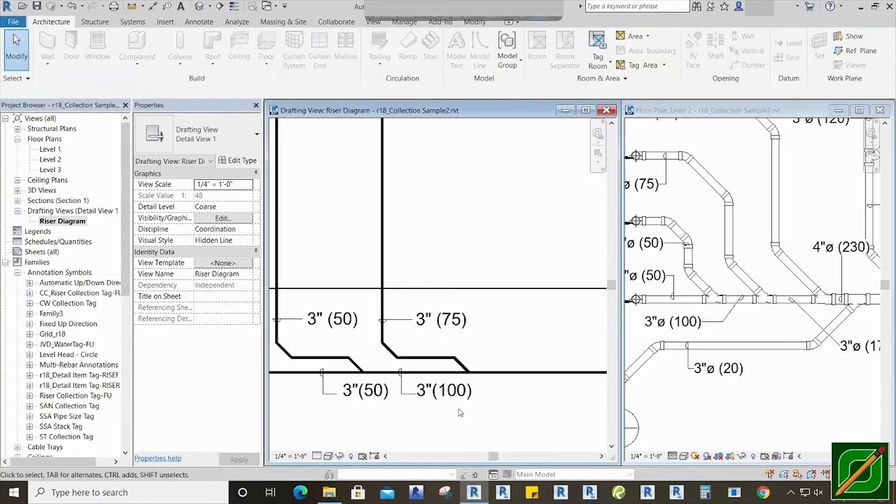
left_click(444, 411)
key("c")
key("o")
left_click(420, 427)
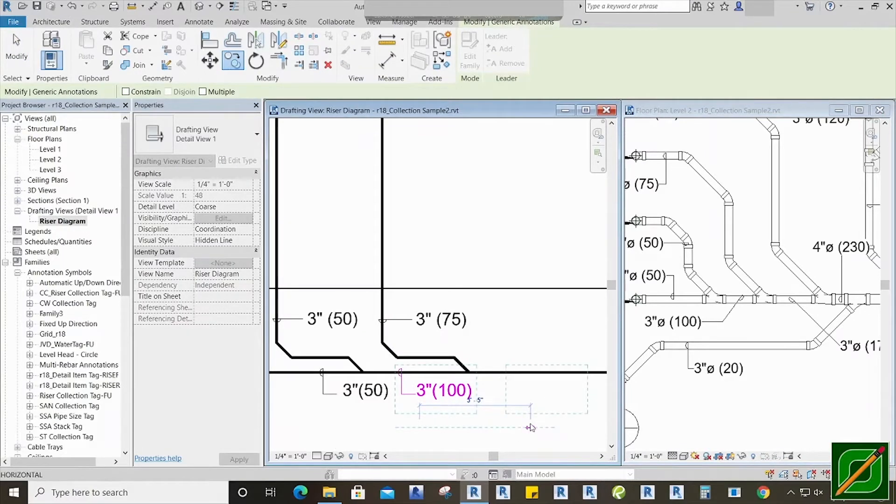
left_click(531, 428)
key("Escape")
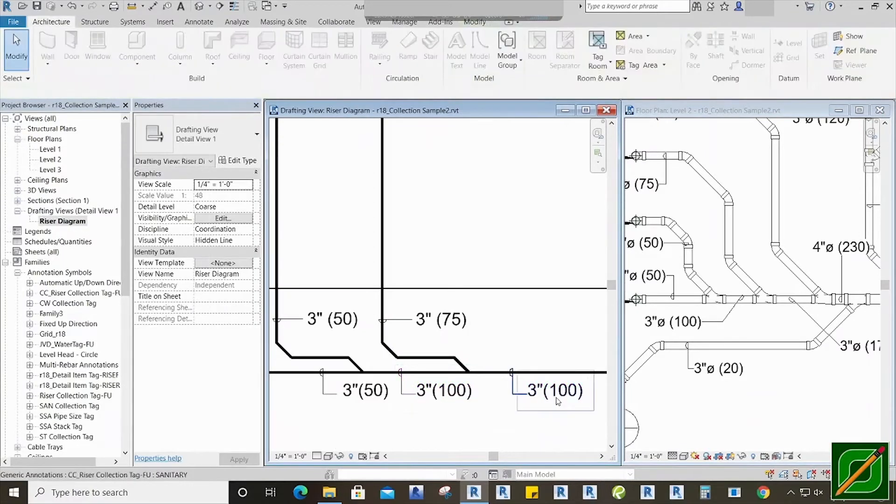
- Set the Previous FU to 100 and the Current FU to 75 on the collection tag past the ST-07 connection
left_click(530, 414)
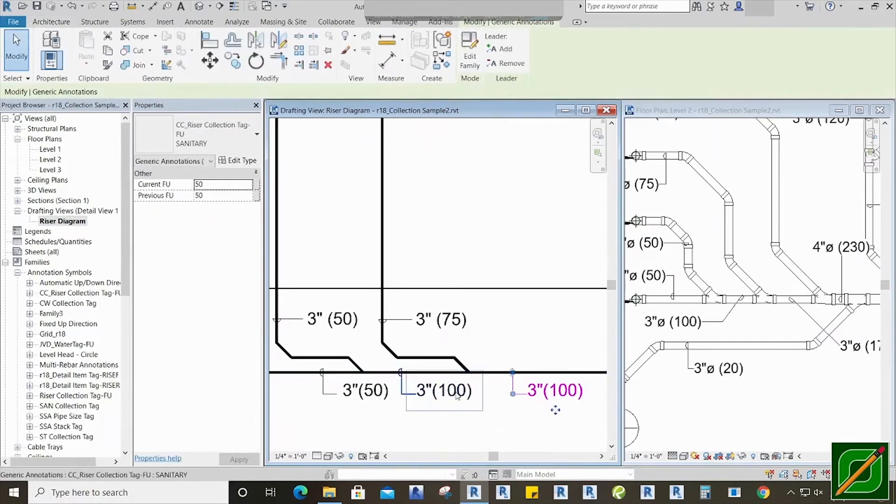
left_click(207, 198)
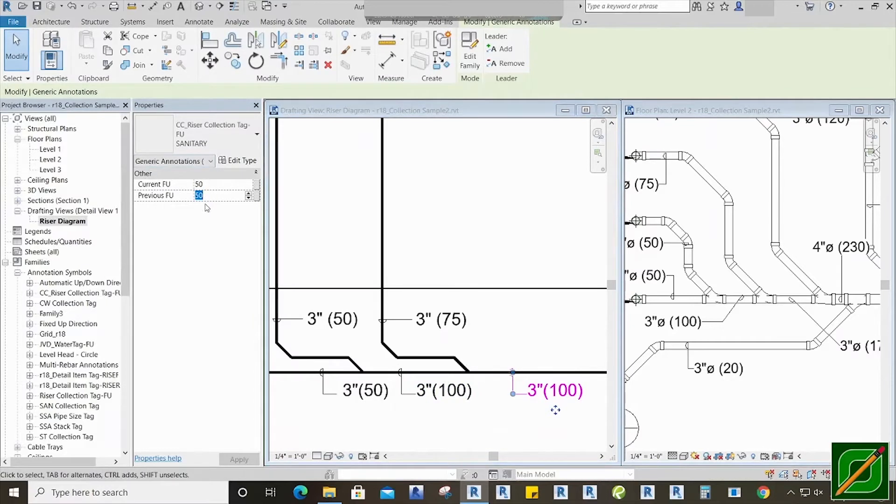
type("100")
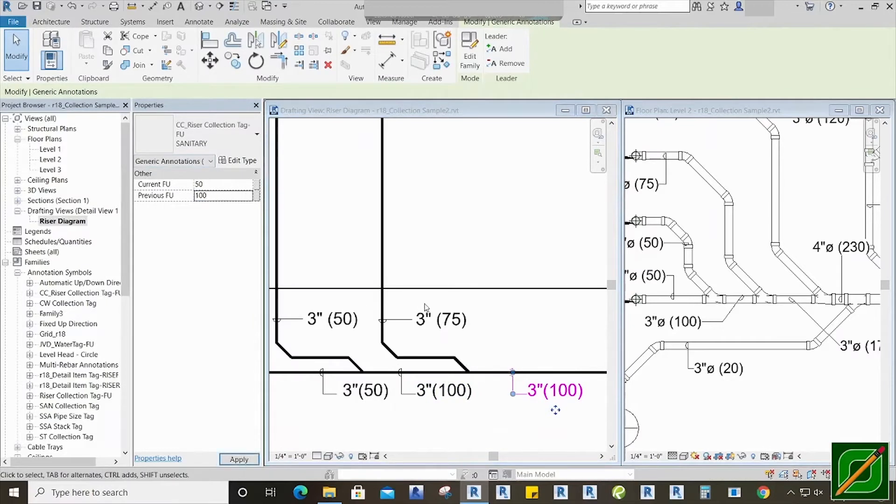
left_click(221, 185)
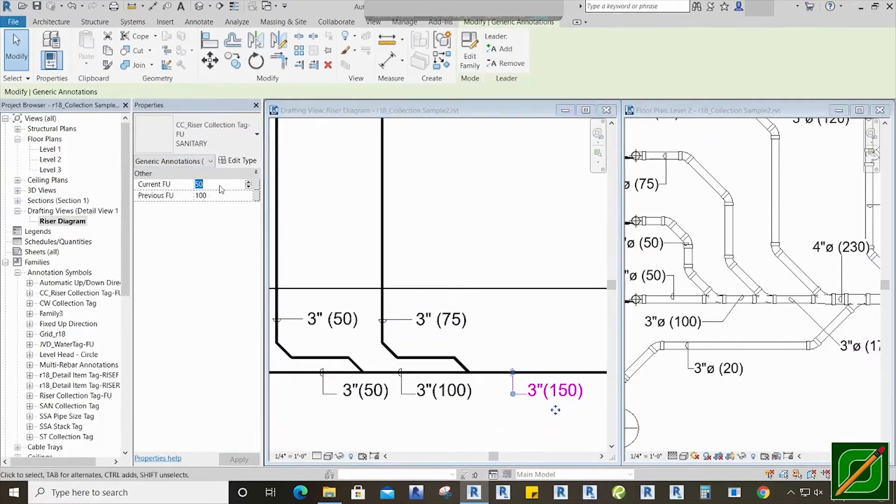
type("75")
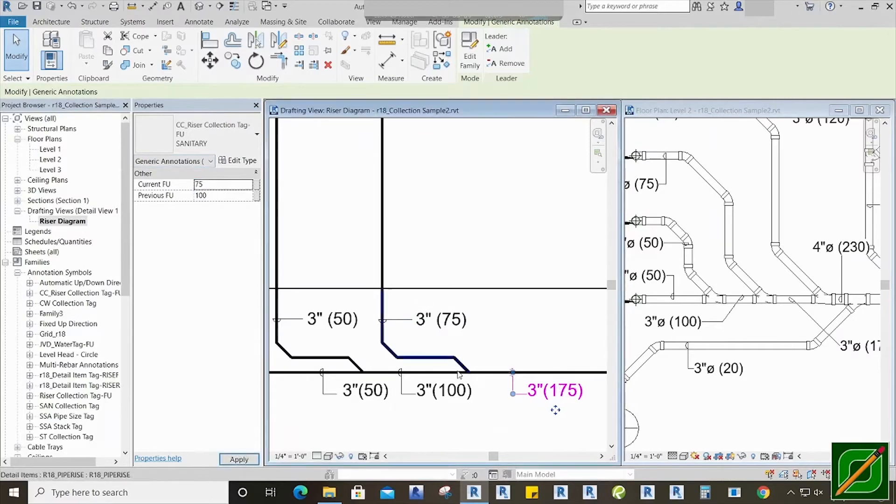
left_click(563, 420)
- Copy the 3"(175) collection tag along the riser diagram's horizontal main to the segment past the ST-06 connection
middle_click_drag(564, 419, 452, 409)
left_click(771, 405)
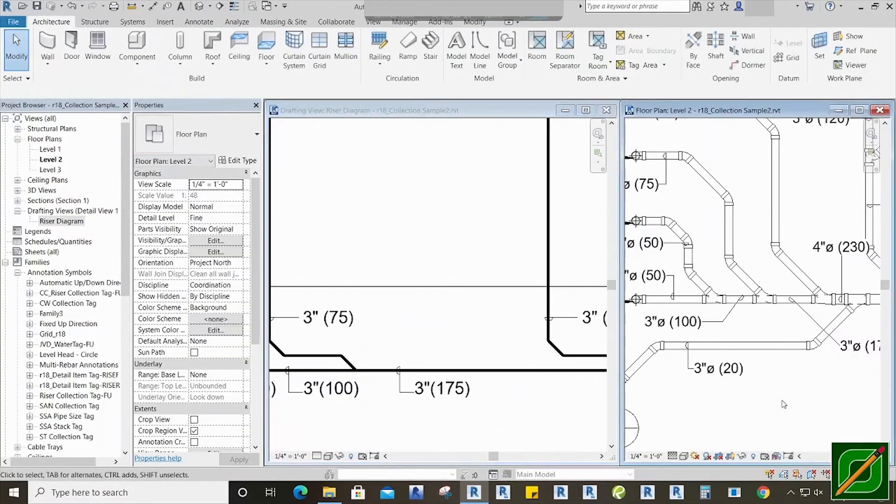
scroll(785, 402, "down", 1)
middle_click_drag(800, 400, 731, 407)
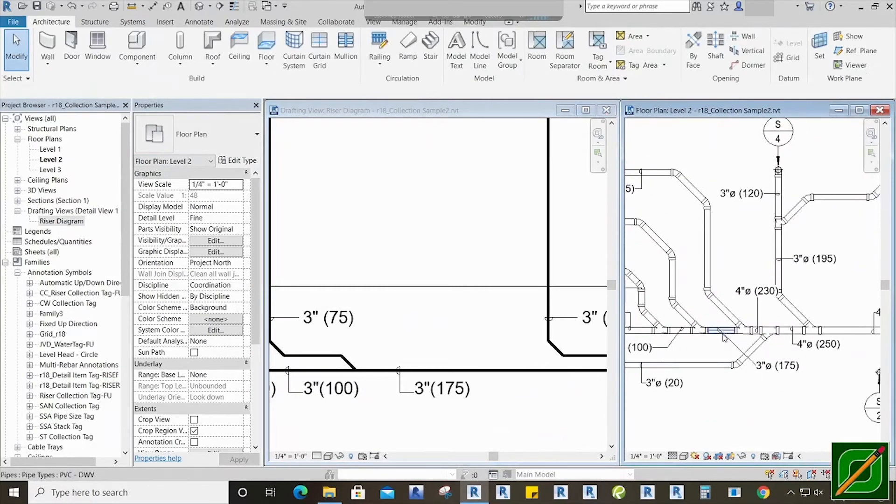
left_click(512, 404)
middle_click_drag(512, 404, 370, 398)
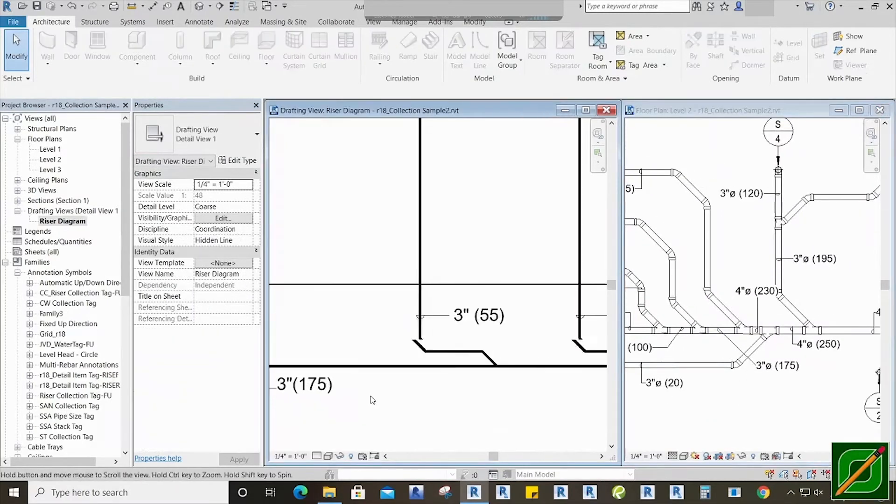
mouse_move(448, 387)
middle_mouse_down()
mouse_move(456, 402)
mouse_move(462, 397)
middle_mouse_up()
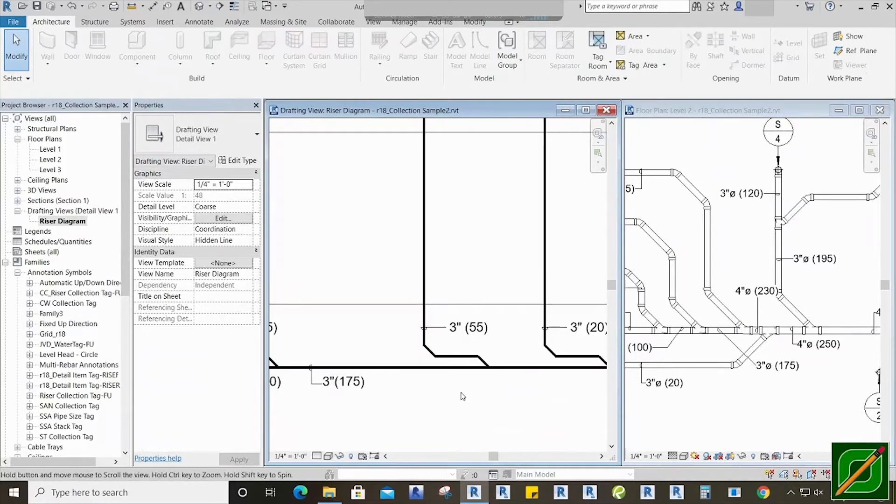
left_click(348, 390)
key("c")
key("o")
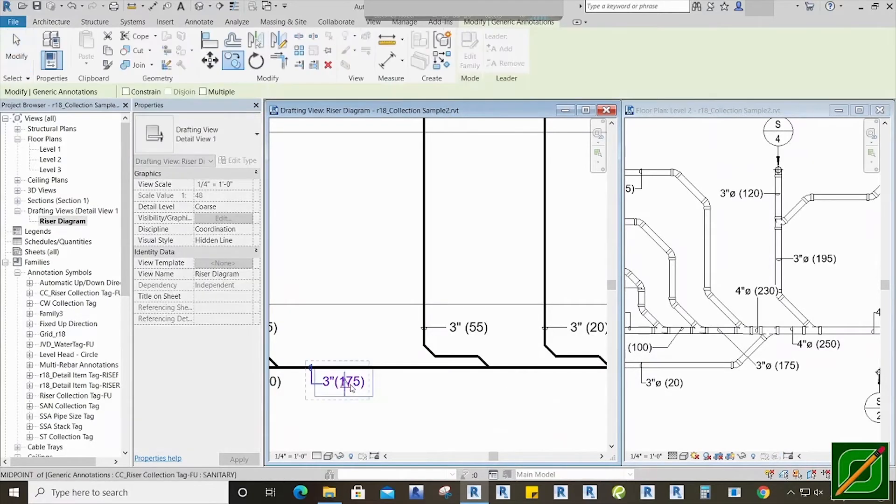
left_click(354, 388)
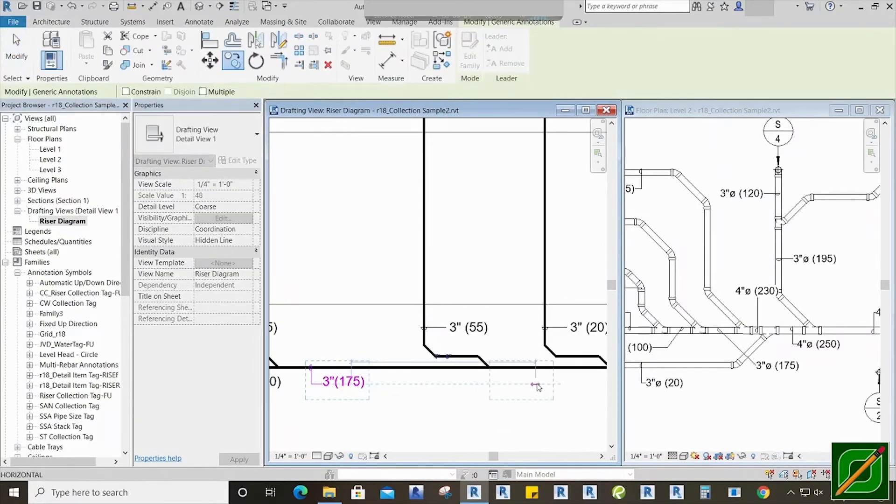
left_click(536, 386)
key("Escape")
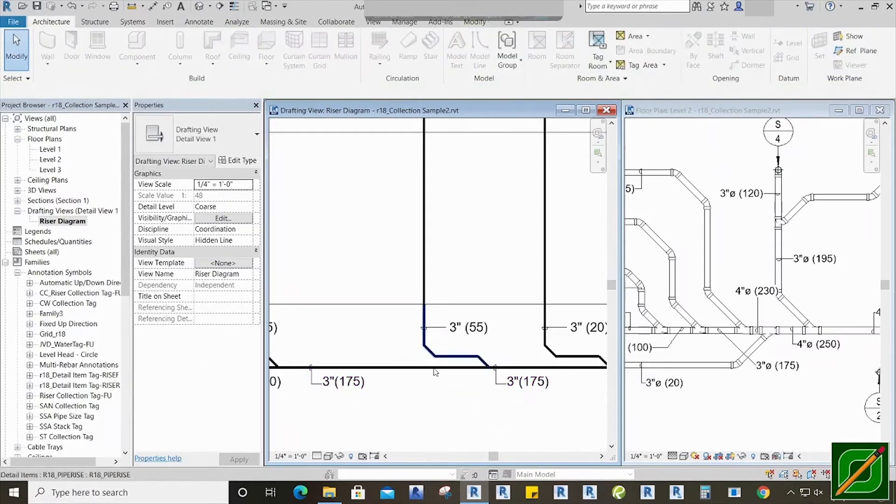
- Compare the riser diagram's stack connections with the S-6 through S-9 branches and main pipe tags on the Level 2 plan
scroll(424, 394, "down", 1)
middle_click_drag(424, 394, 479, 467)
middle_click_drag(493, 318, 481, 313)
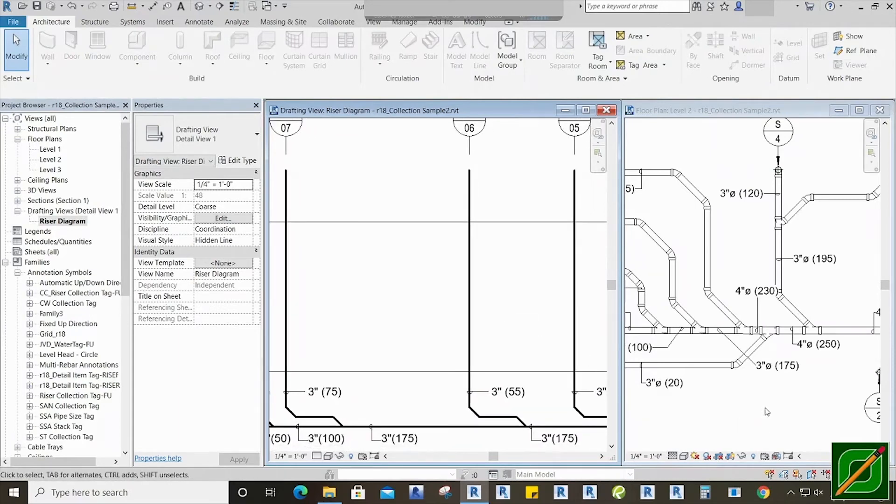
left_click(766, 412)
middle_click_drag(754, 407, 810, 433)
middle_click_drag(708, 361, 758, 407)
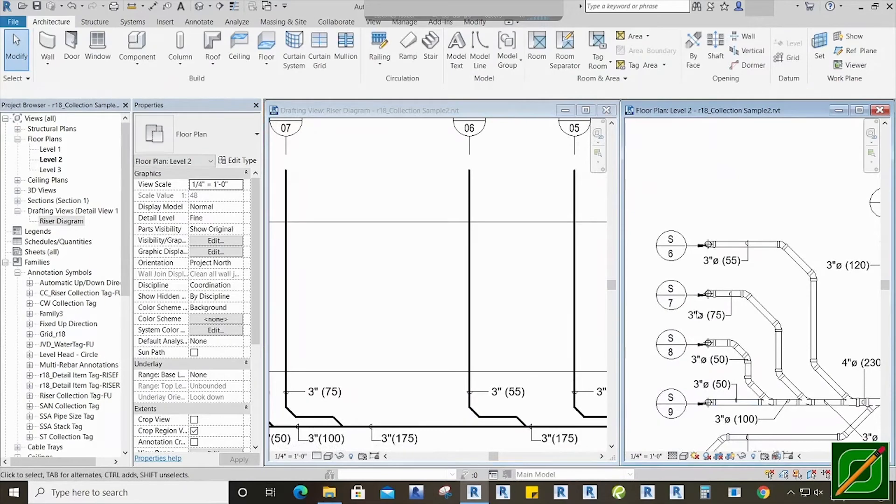
middle_click_drag(780, 348, 738, 303)
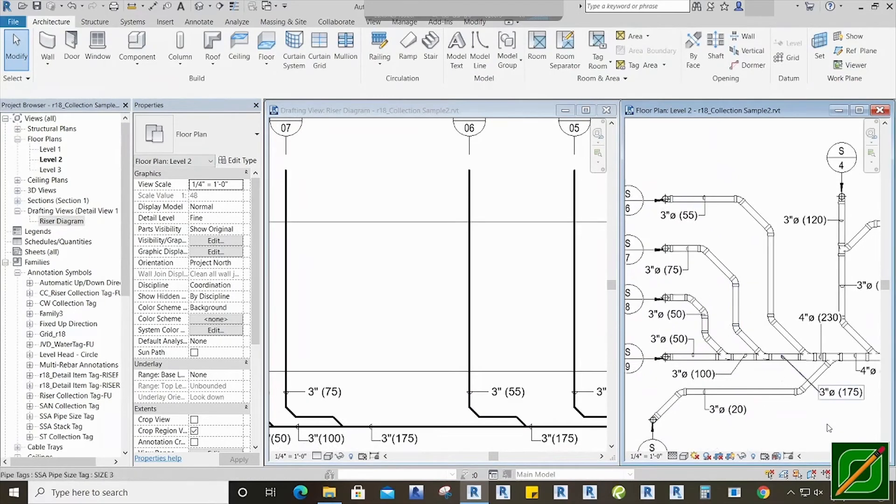
middle_click_drag(828, 428, 798, 416)
middle_click_drag(541, 396, 524, 340)
scroll(821, 393, "up", 4)
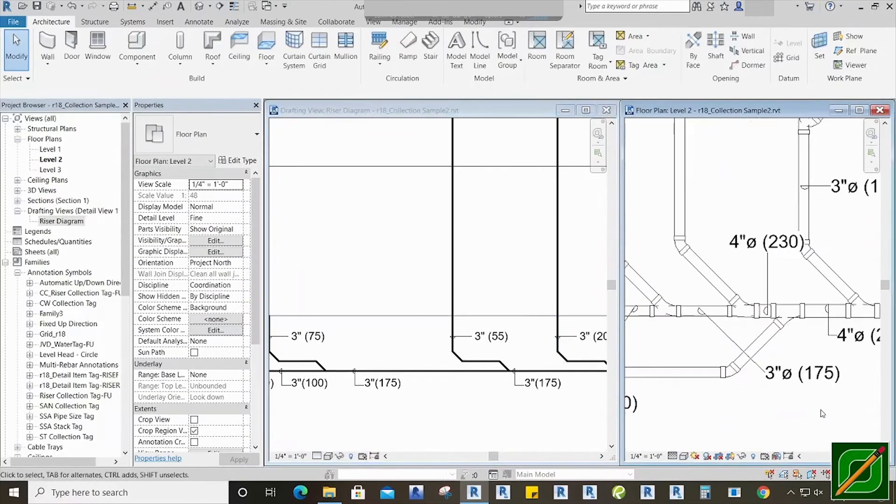
- Set the Previous FU to 175 and the Current FU to 55 on the copied tag past the ST-06 connection
left_click(490, 408)
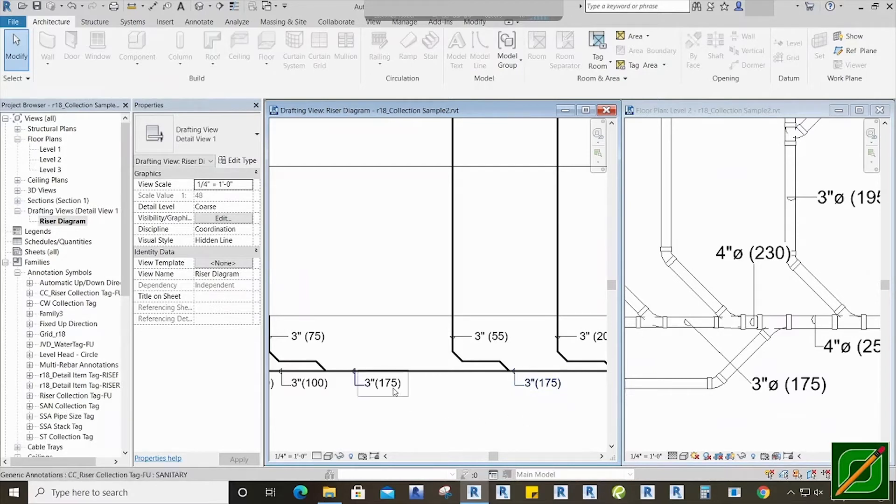
left_click(532, 394)
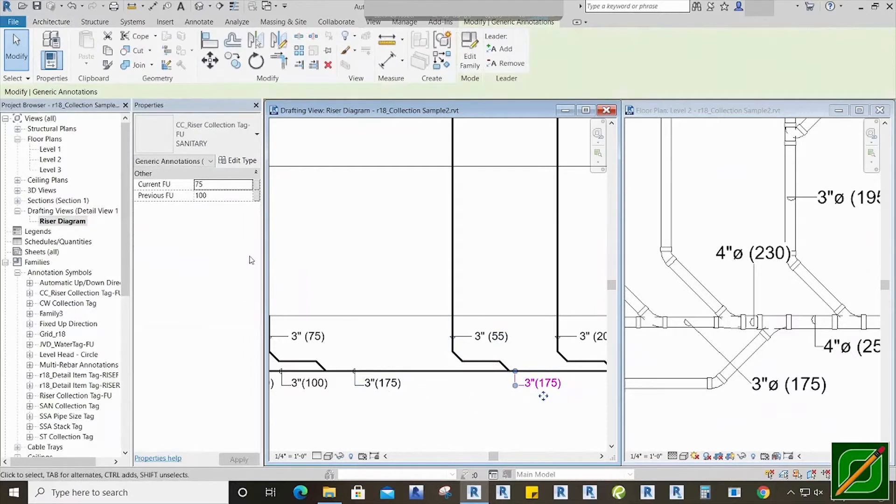
type("175")
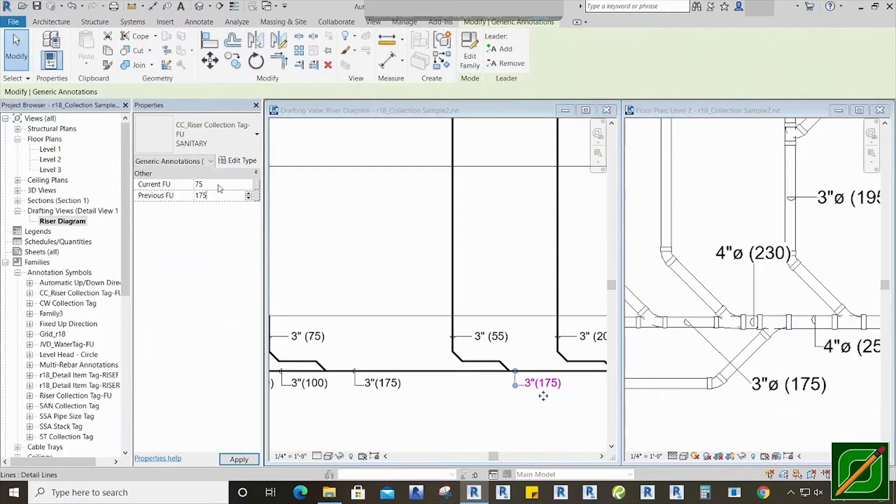
left_click(218, 186)
type("55")
left_click(447, 405)
middle_click_drag(504, 413, 464, 405)
scroll(504, 391, "up", 1)
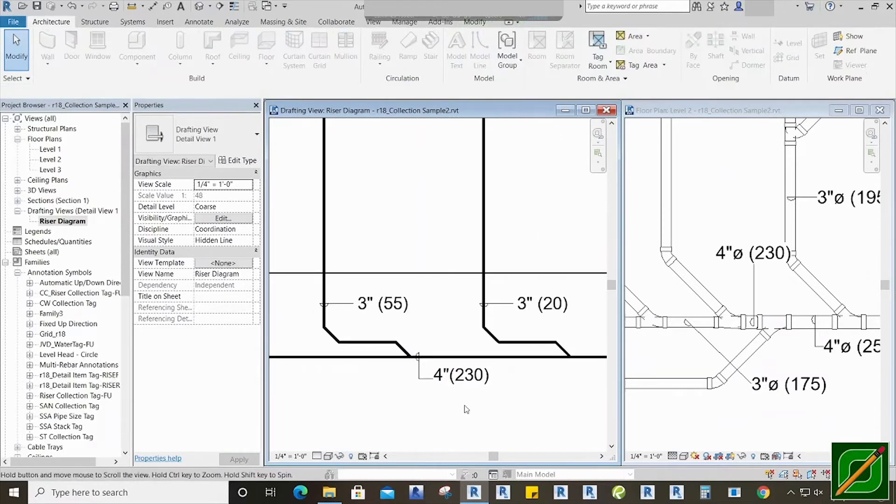
- Check the 4"(230) tag past ST-06 against the Level 2 plan and the sanitary units pipe size table
left_click(806, 435)
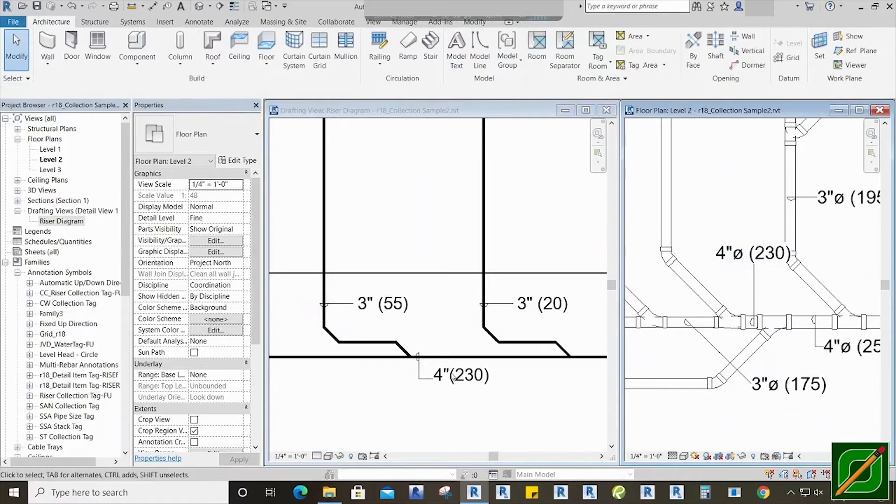
left_click(434, 416)
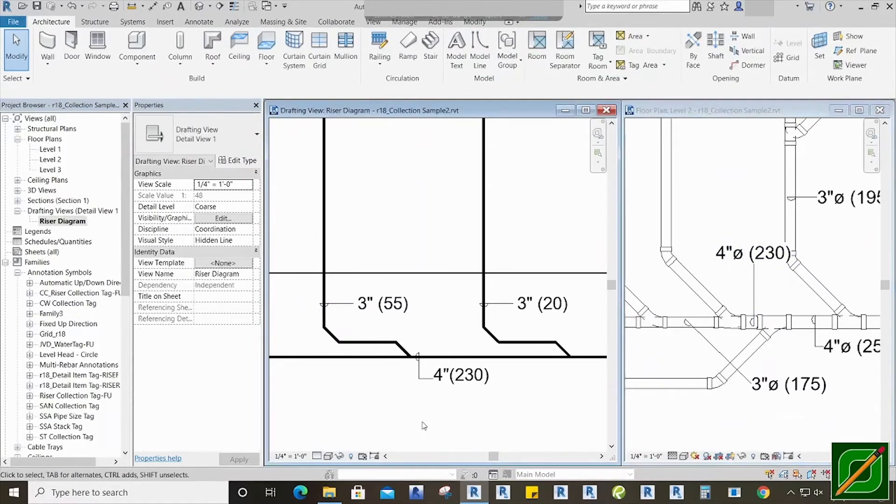
scroll(439, 385, "up", 2)
scroll(442, 380, "down", 2)
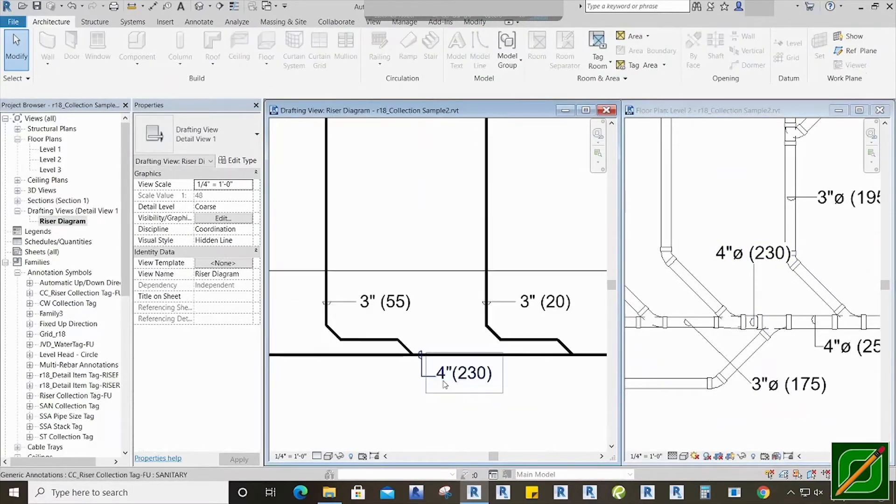
scroll(439, 316, "down", 1)
scroll(440, 316, "down", 4)
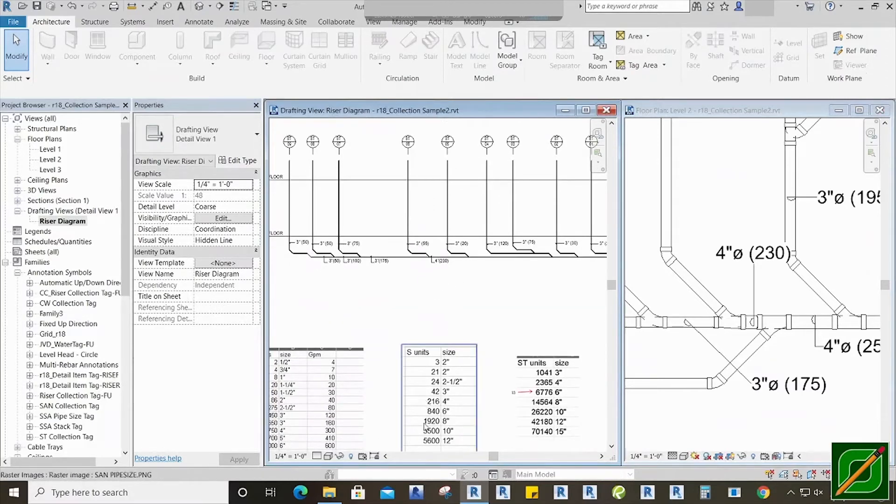
scroll(448, 389, "up", 4)
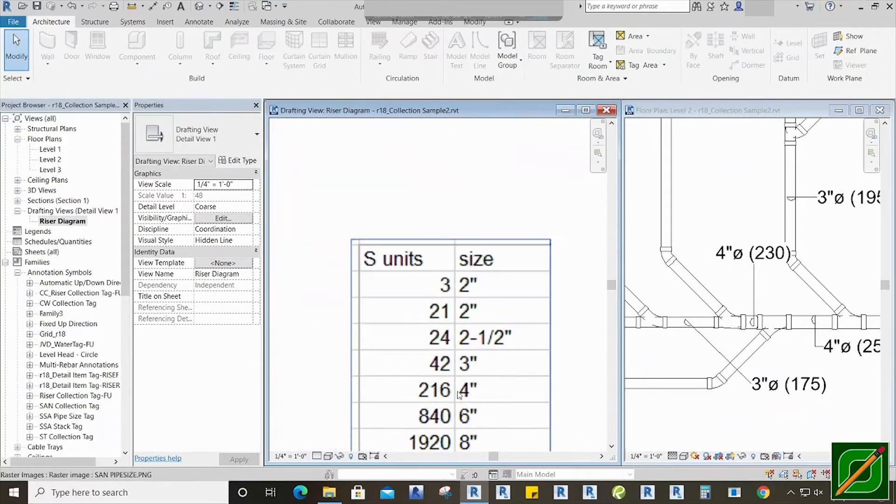
scroll(459, 394, "down", 5)
scroll(460, 310, "up", 5)
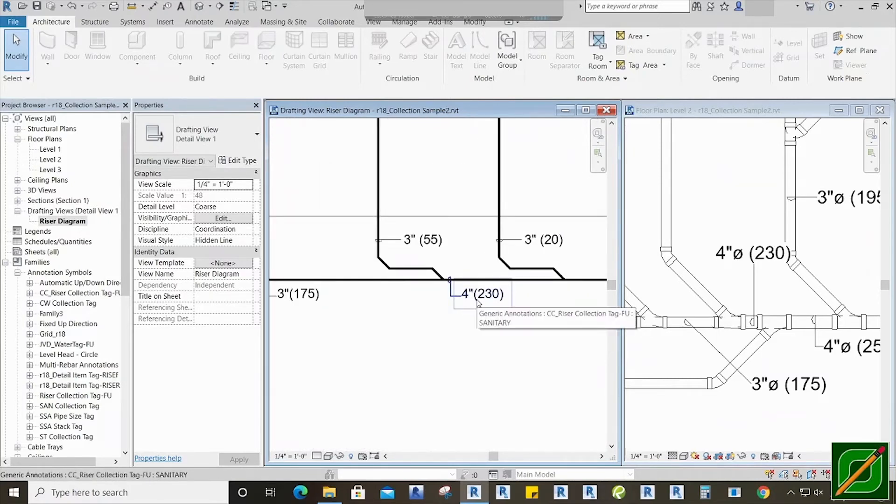
- Delete the 4"(230) collection tag from the main segment past the ST-06 connection
scroll(467, 322, "up", 1)
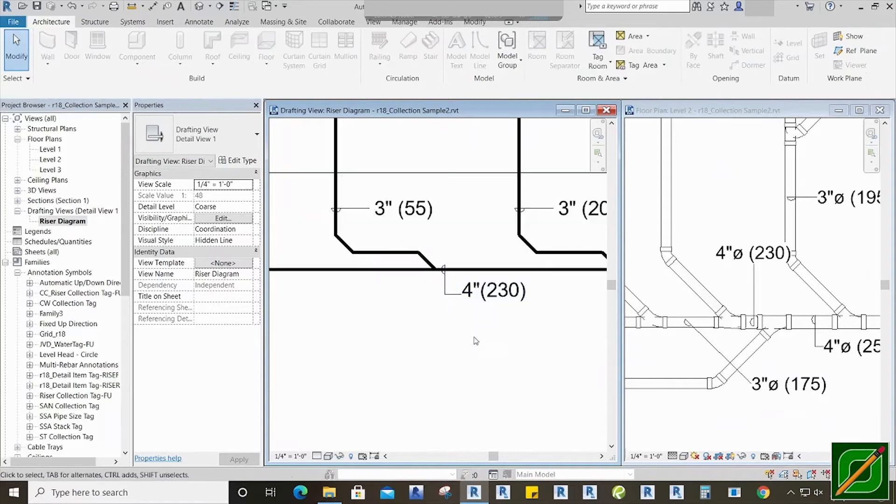
scroll(495, 332, "down", 2)
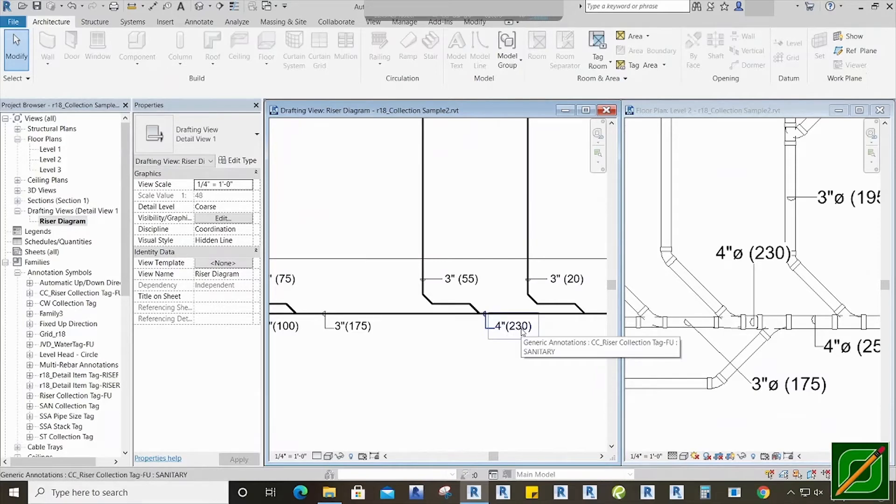
left_click(522, 328)
key("Delete")
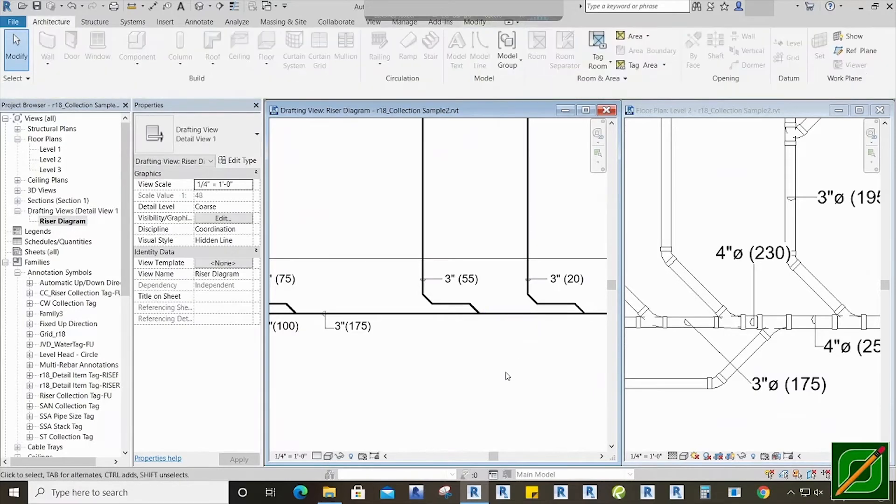
- Copy the 3"(175) collection tag horizontally to the main segment between the ST-06 and ST-05 connections
left_click(367, 336)
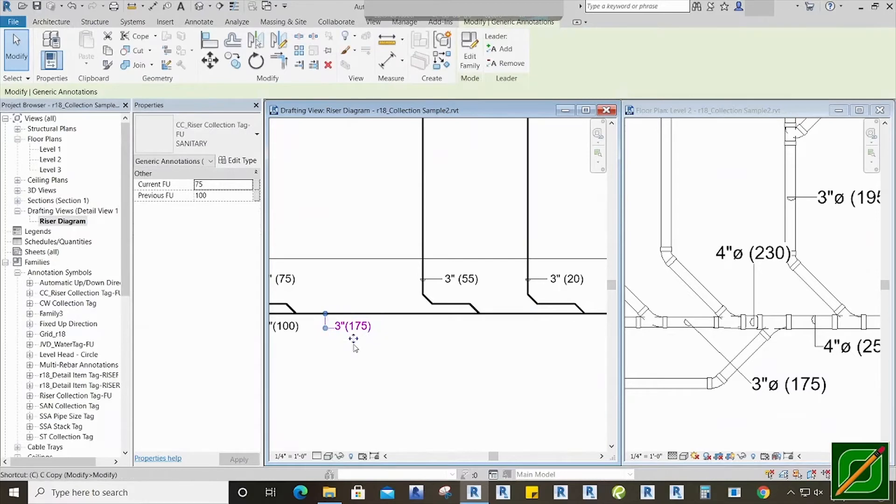
key("c")
key("o")
left_click(345, 346)
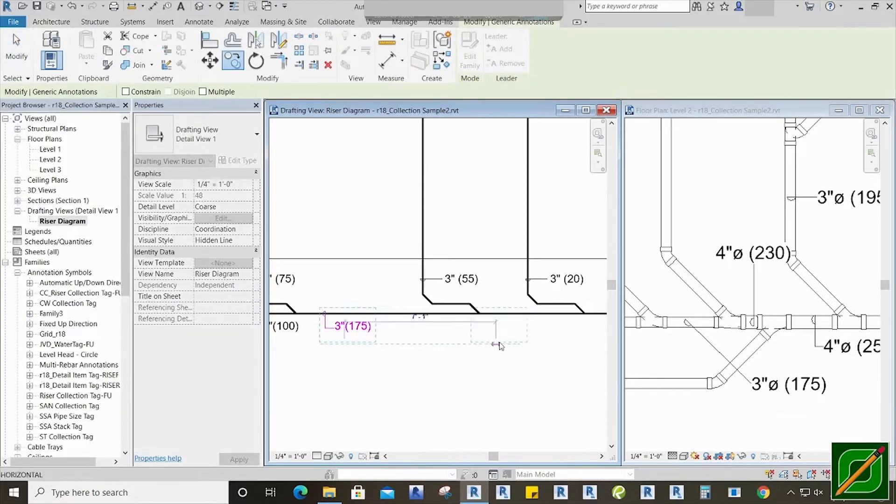
left_click(516, 345)
key("Escape")
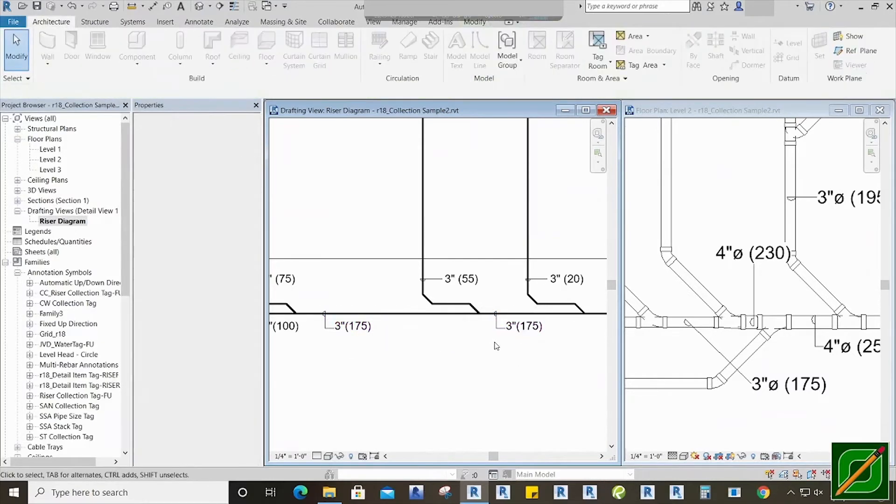
- Set the Previous FU to 175 and the Current FU to 55 on the collection tag between ST-06 and ST-05
left_click(529, 330)
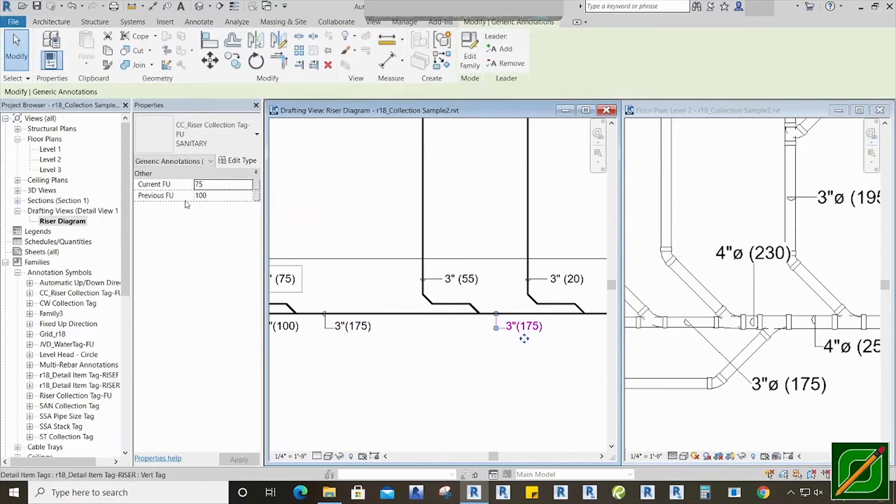
left_click(218, 196)
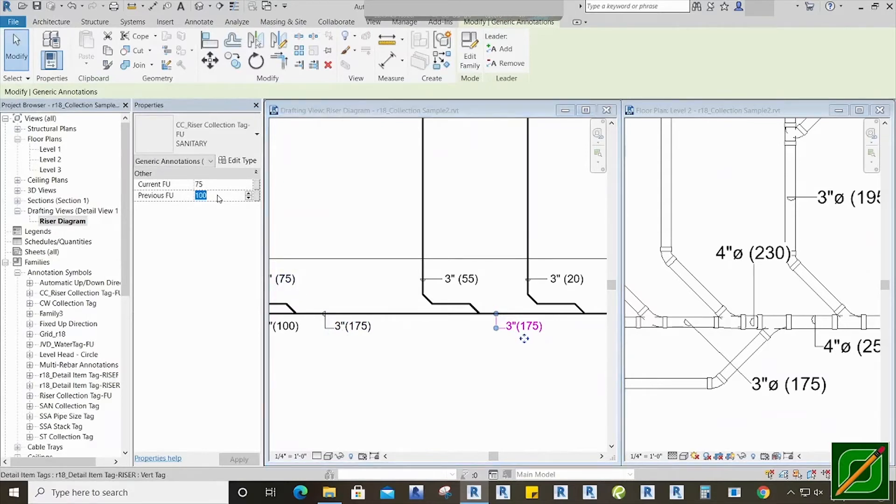
type("175")
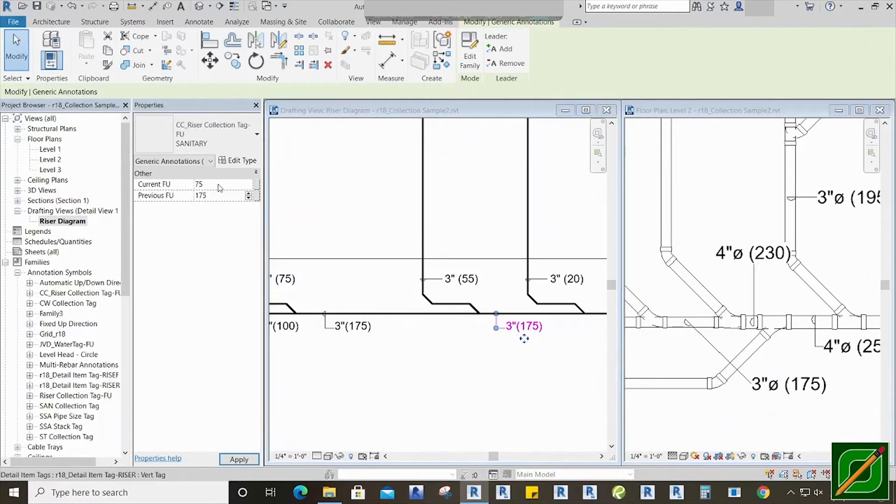
left_click(219, 185)
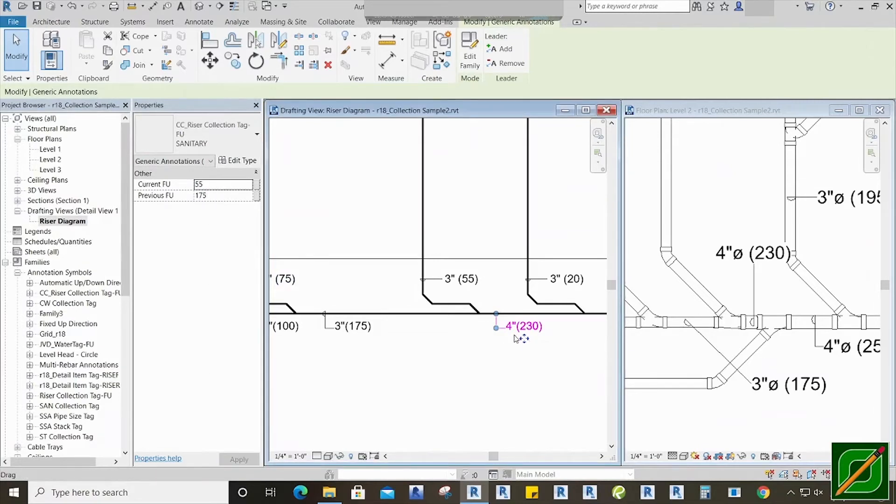
left_click(513, 363)
middle_click_drag(514, 363, 472, 378)
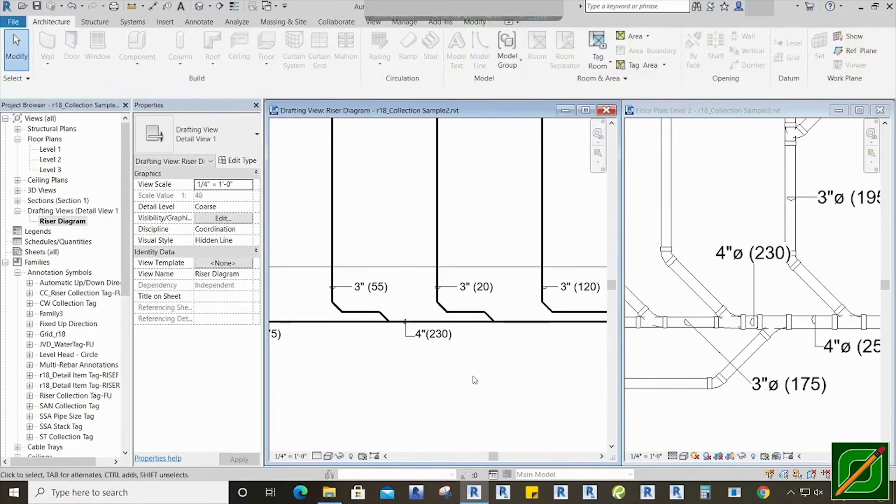
- Copy the 4"(230) collection tag to the main segment past the ST-05 connection and select the new tag
left_click(446, 343)
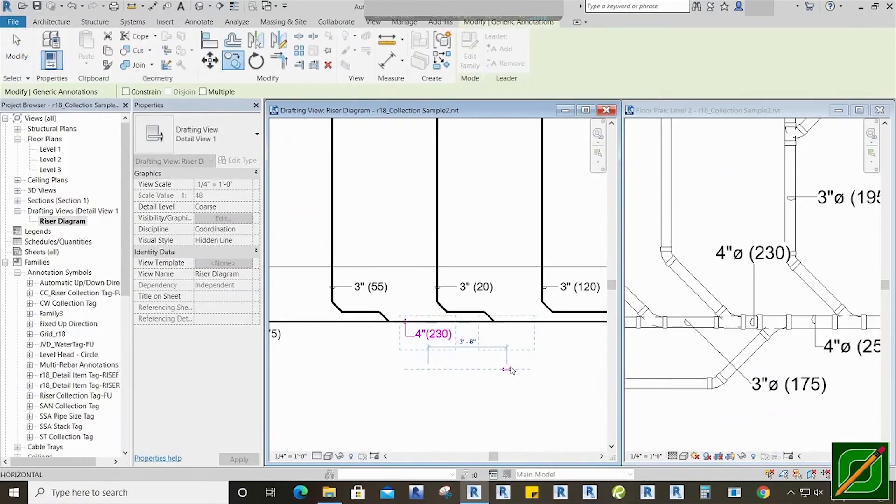
left_click(531, 372)
left_click(477, 369)
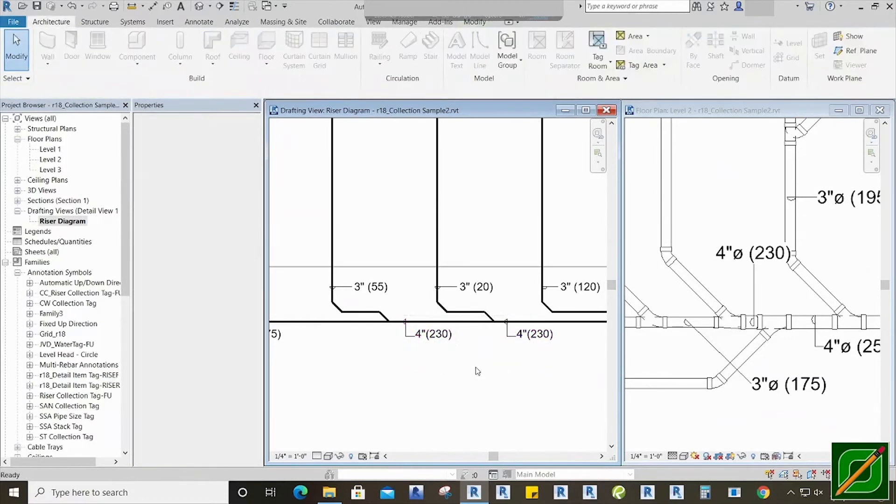
left_click(533, 340)
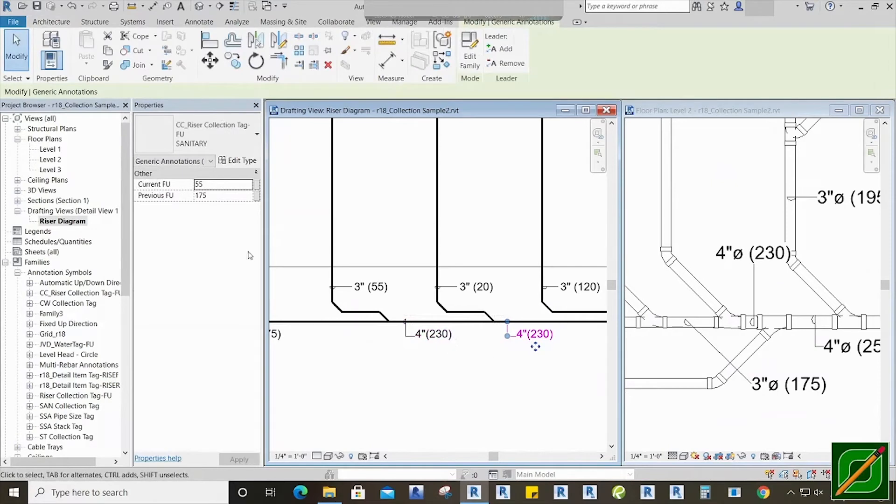
- Set the Previous FU to 230 and the Current FU to 20 on the collection tag past the ST-05 connection
left_click(222, 200)
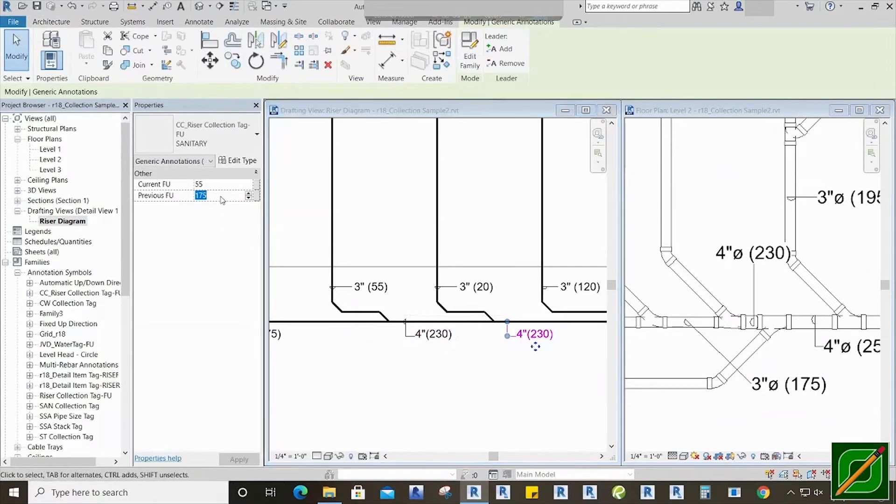
type("230")
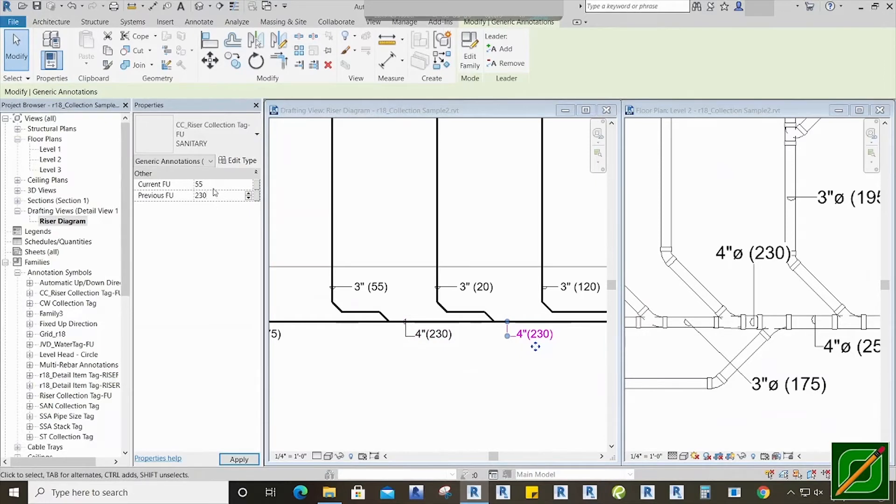
left_click(215, 186)
type("20")
left_click(559, 357)
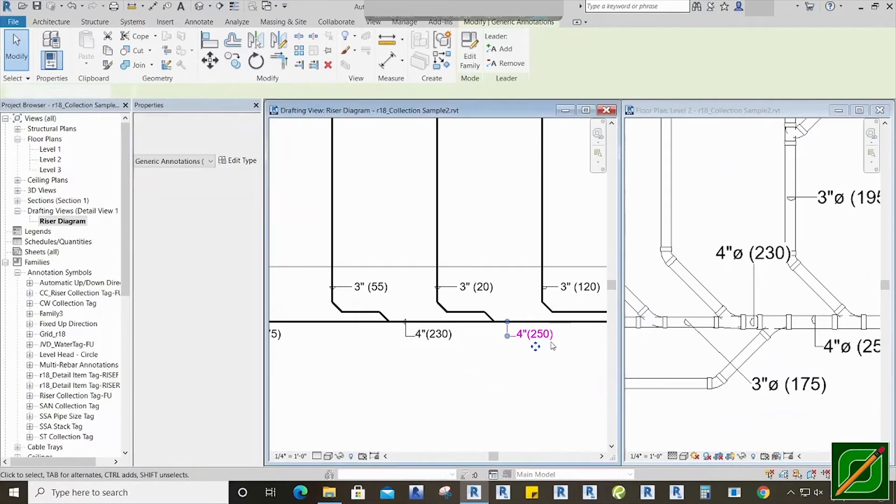
middle_click_drag(559, 357, 512, 363)
- Copy the 4"(250) collection tag horizontally to the main segment between the shared ST-04/ST-03 connection and the ST-02 connection
left_click(845, 430)
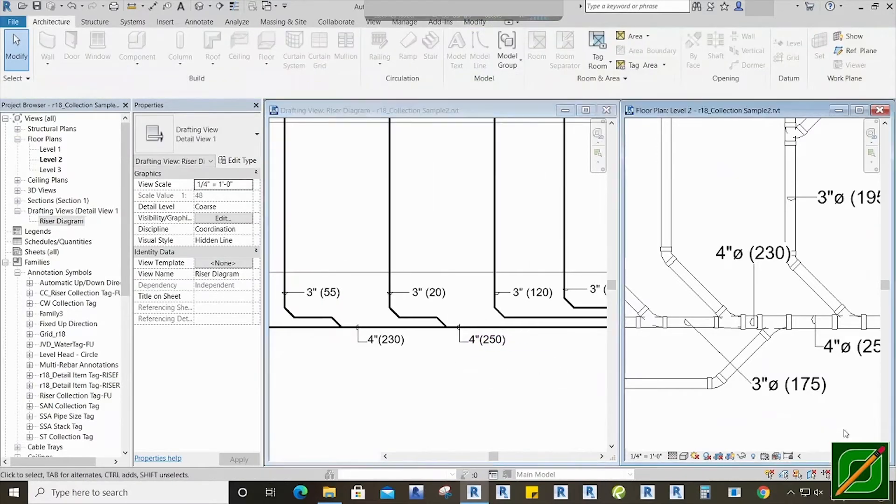
scroll(849, 427, "down", 2)
mouse_move(850, 427)
middle_mouse_down()
mouse_move(747, 413)
mouse_move(674, 383)
mouse_move(718, 402)
mouse_move(729, 387)
middle_mouse_up()
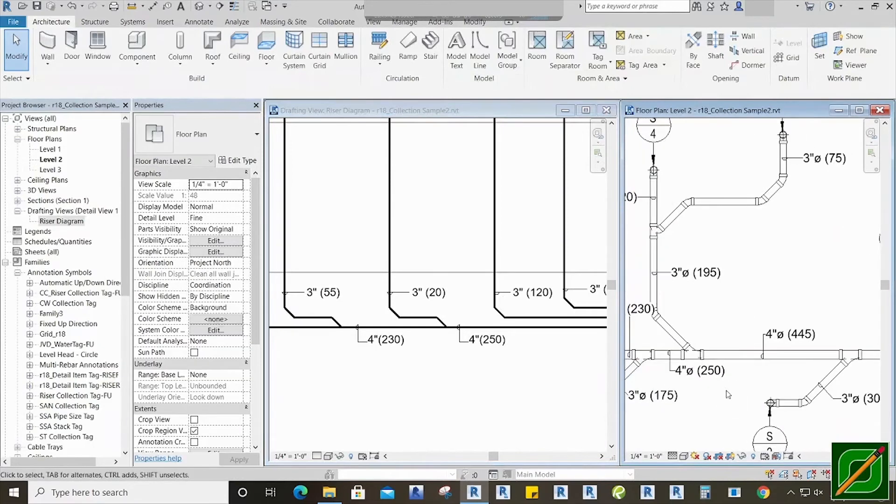
middle_click_drag(524, 386, 377, 357)
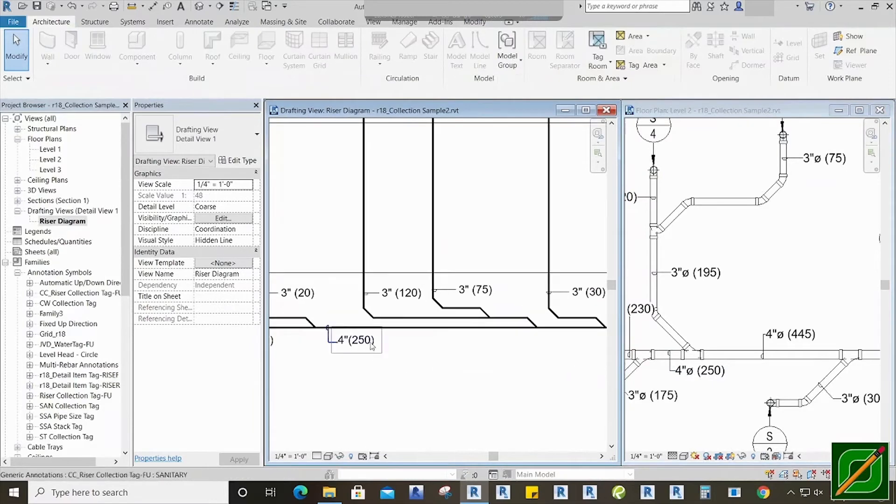
left_click(353, 347)
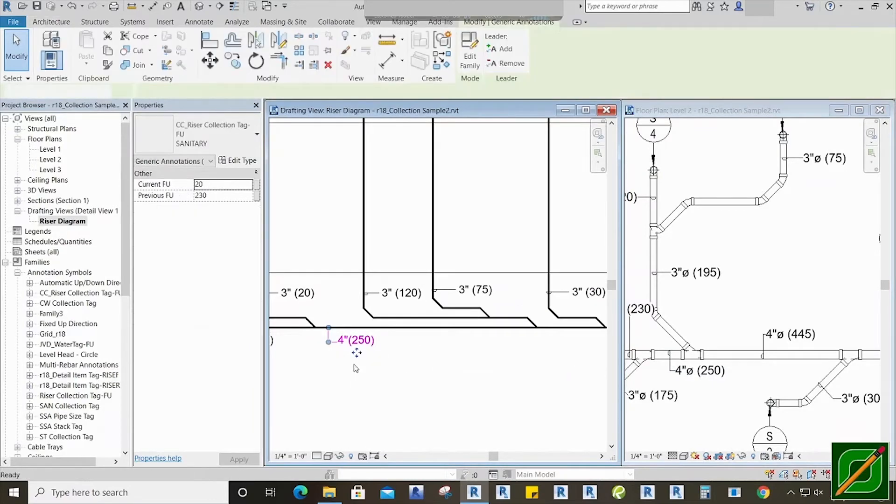
left_click(353, 366)
key("c")
key("o")
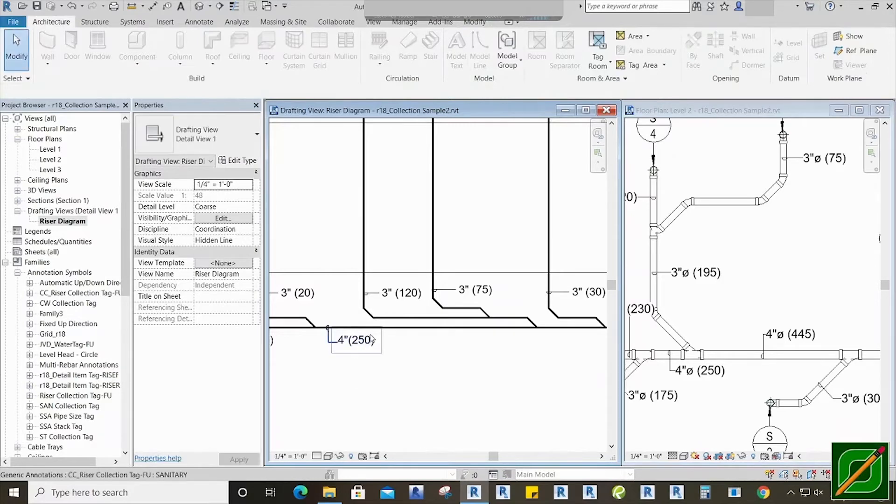
left_click(357, 349)
key("Return")
left_click(354, 361)
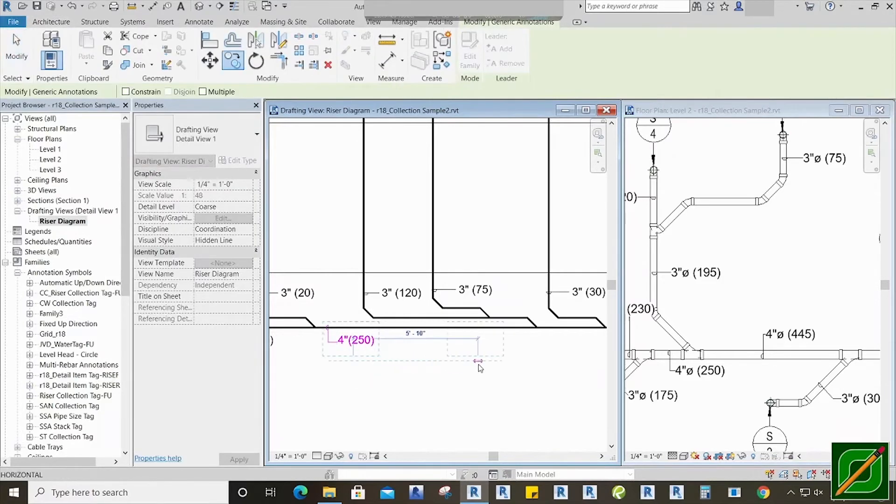
middle_click_drag(478, 362, 408, 372)
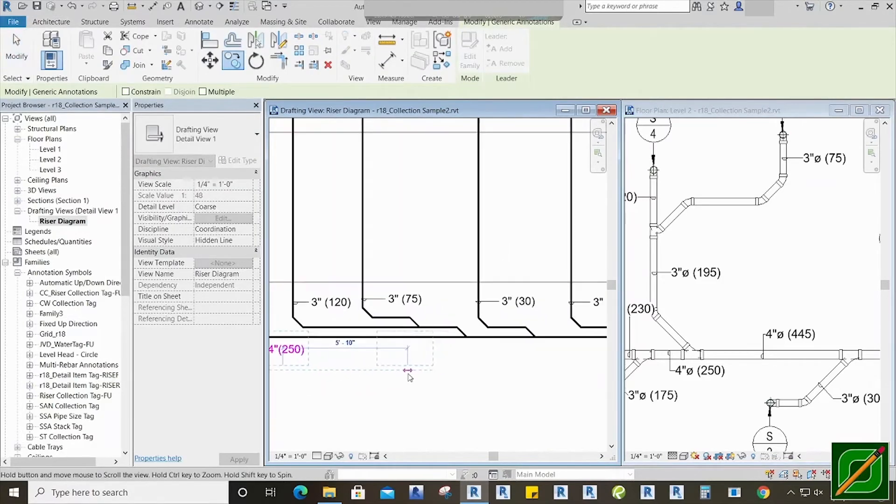
left_click(506, 371)
key("Escape")
middle_click_drag(444, 383, 494, 383)
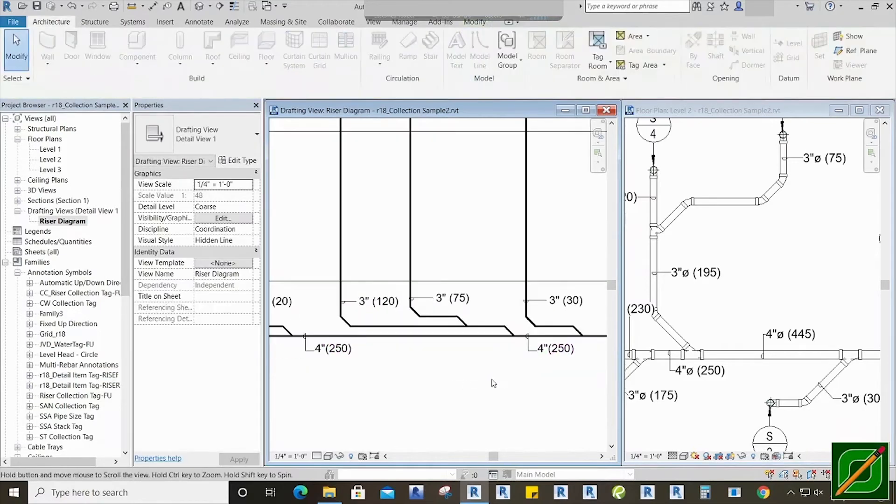
- Copy the new 4"(250) collection tag horizontally back to below the shared ST-04/ST-03 branch, just before it joins the main
left_click(554, 360)
key("c")
key("o")
left_click(549, 364)
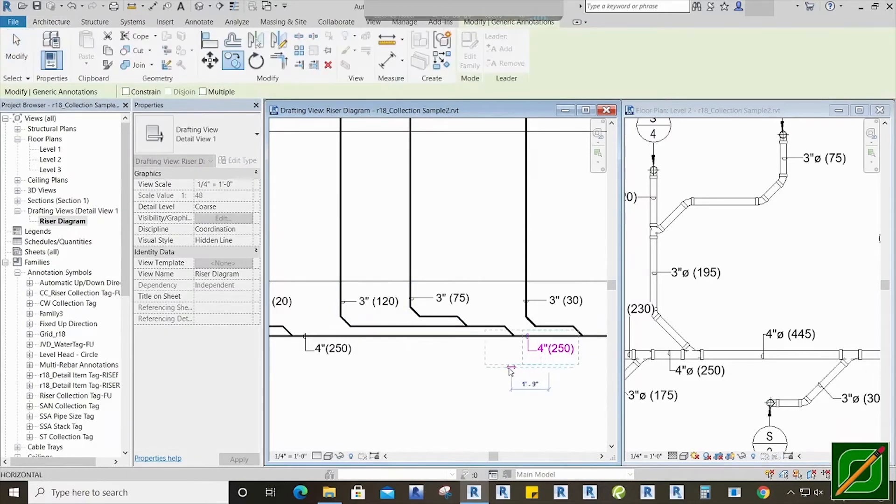
left_click(499, 364)
- Move the copied collection tag's leader end up from the main onto the combined ST-04/ST-03 branch line
left_click(483, 342)
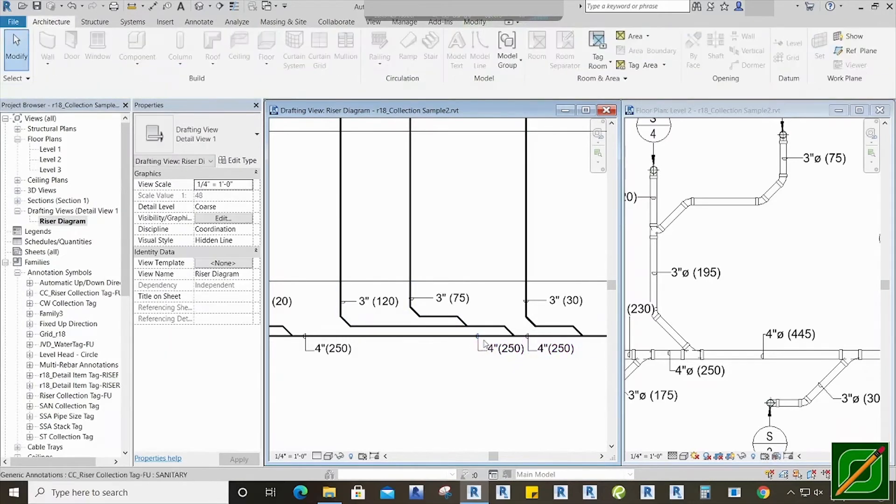
scroll(484, 341, "up", 1)
left_click(481, 341)
left_click_drag(477, 334, 479, 322)
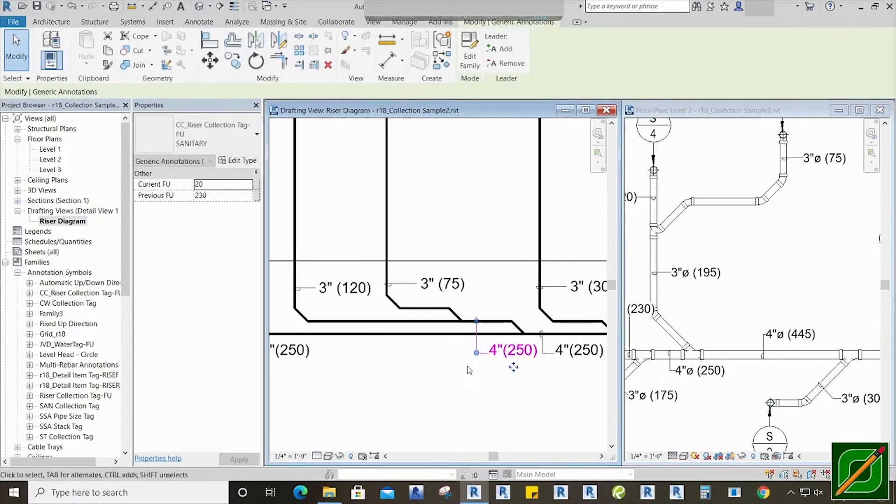
left_click(428, 383)
- Compare the S-4 and S-3 branch piping on the Level 2 plan with the ST-04 and ST-03 risers in the riser diagram
scroll(420, 382, "down", 4)
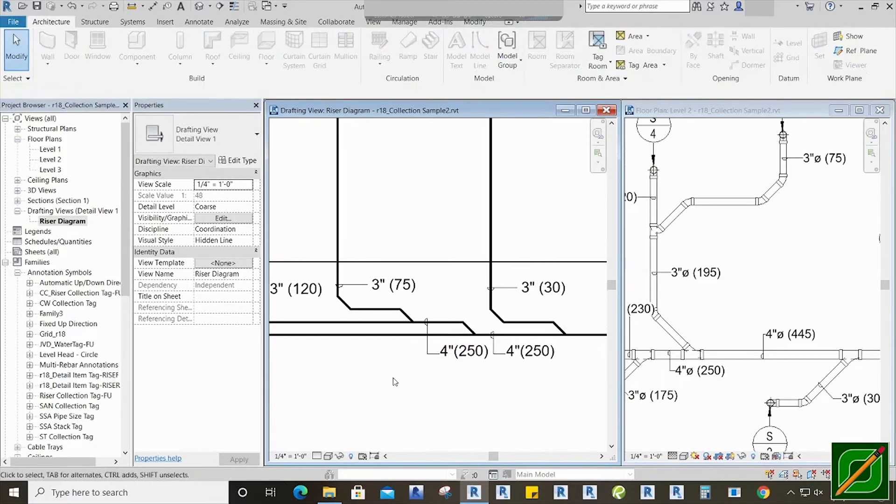
left_click(706, 305)
middle_click_drag(710, 306, 789, 319)
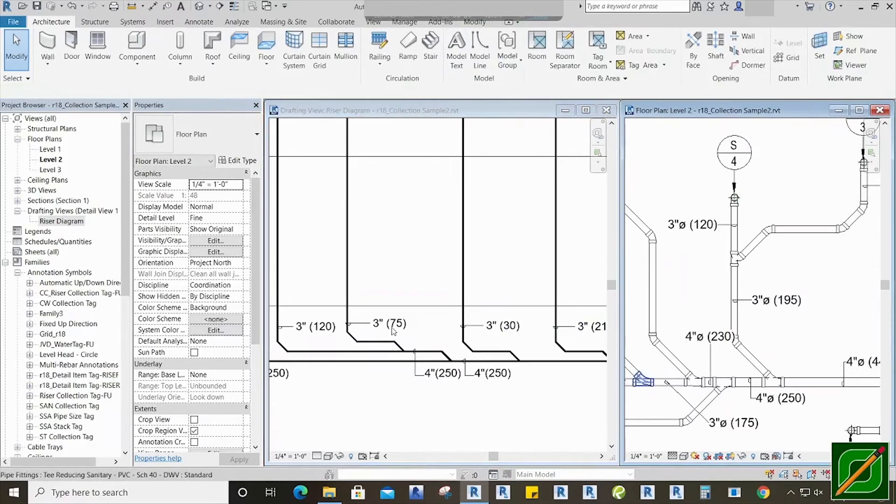
middle_click_drag(784, 258, 745, 300)
mouse_move(868, 258)
middle_mouse_down()
mouse_move(839, 266)
mouse_move(861, 257)
middle_mouse_up()
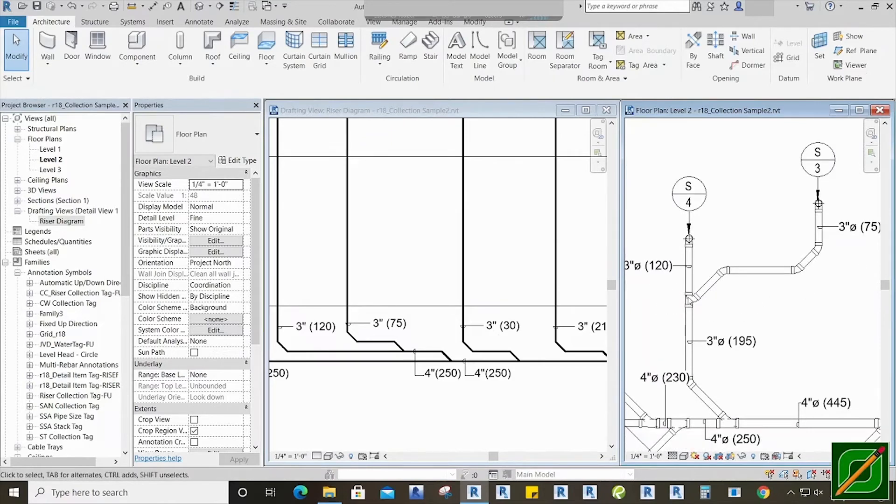
middle_click_drag(360, 394, 439, 474)
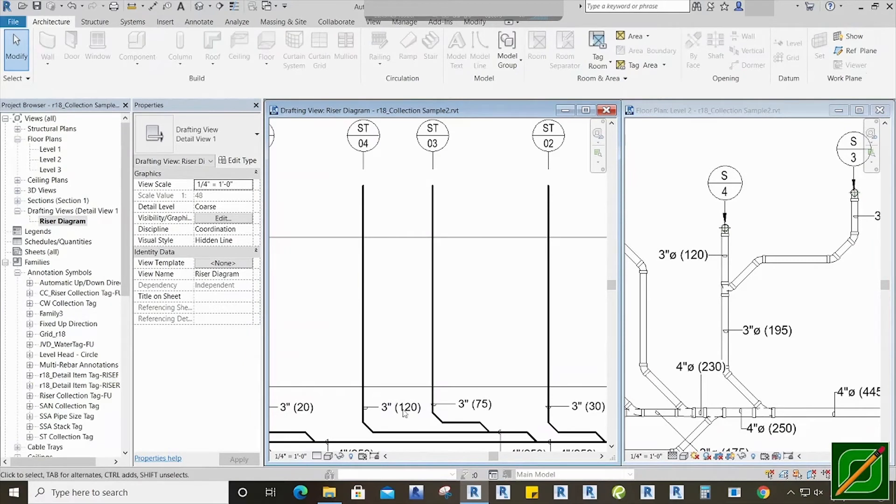
middle_click_drag(484, 352, 474, 304)
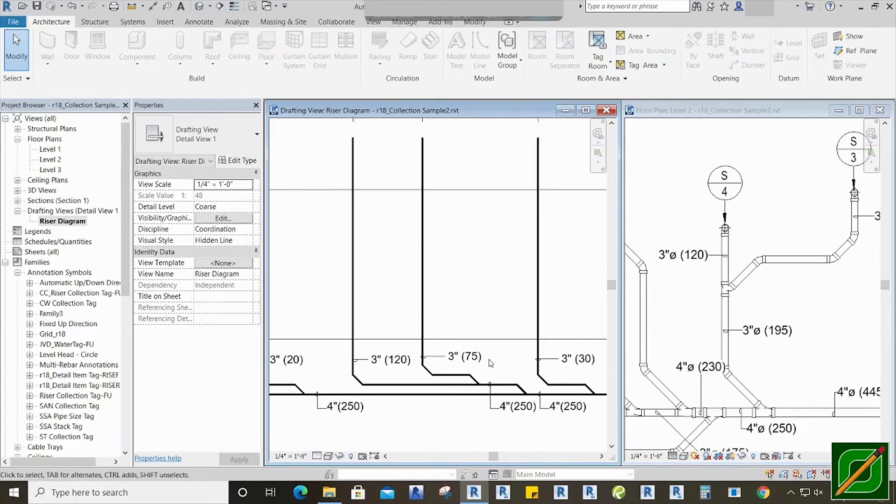
middle_click_drag(483, 346, 467, 324)
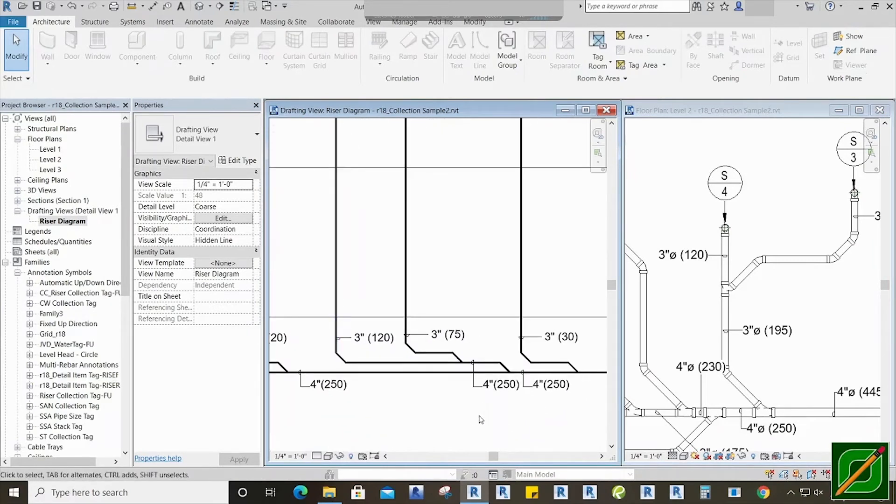
middle_click_drag(475, 413, 463, 409)
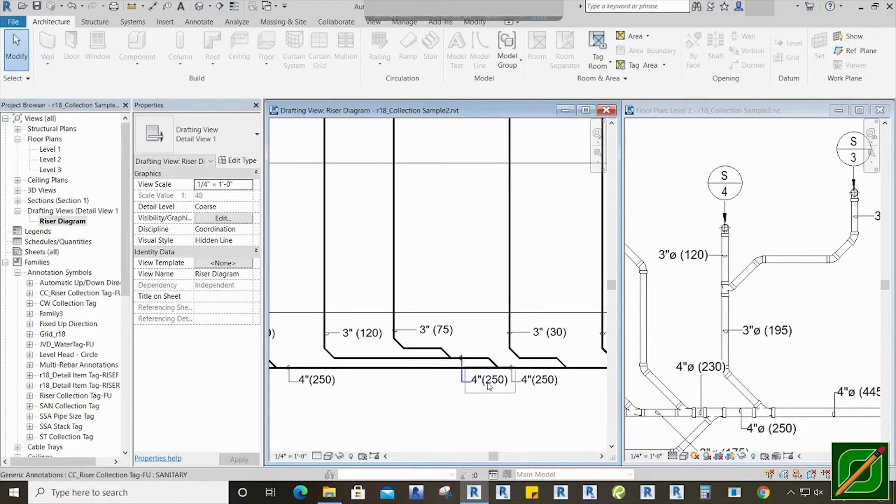
- Set the Current FU to 75 and the Previous FU to 120 on the combined ST-04/ST-03 branch's collection tag
left_click(488, 381)
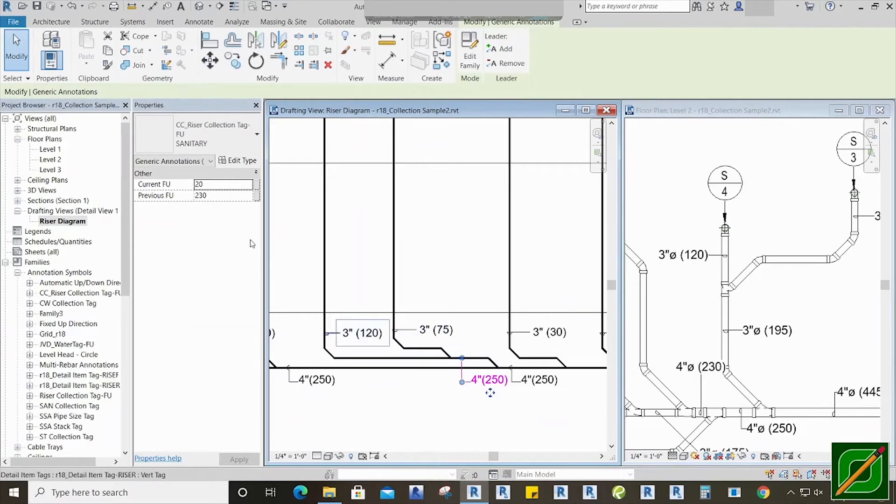
left_click(221, 189)
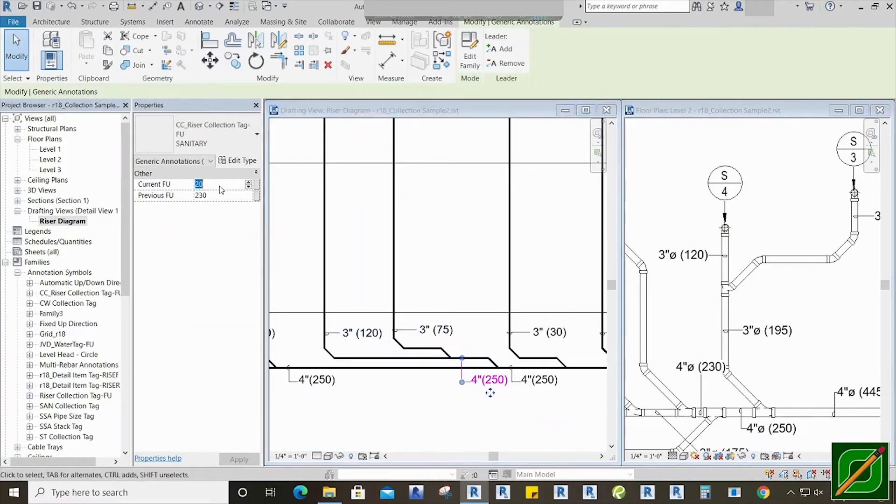
type("75")
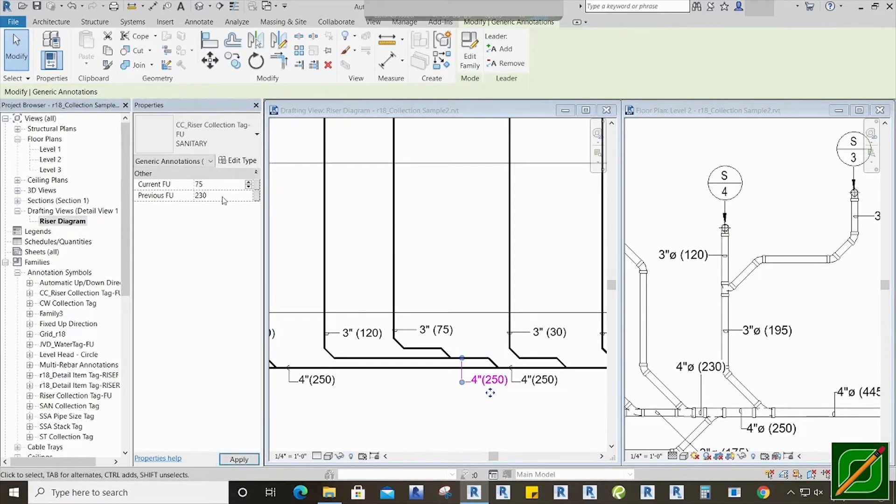
left_click(222, 196)
type("1")
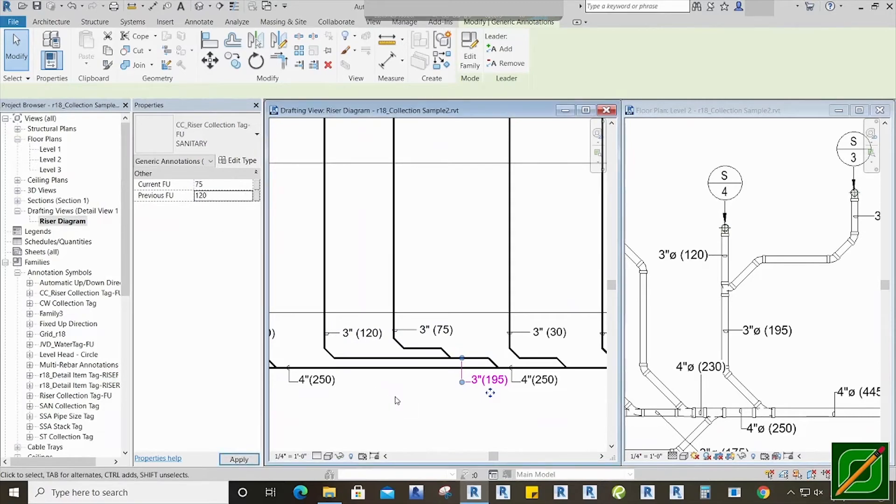
left_click(450, 409)
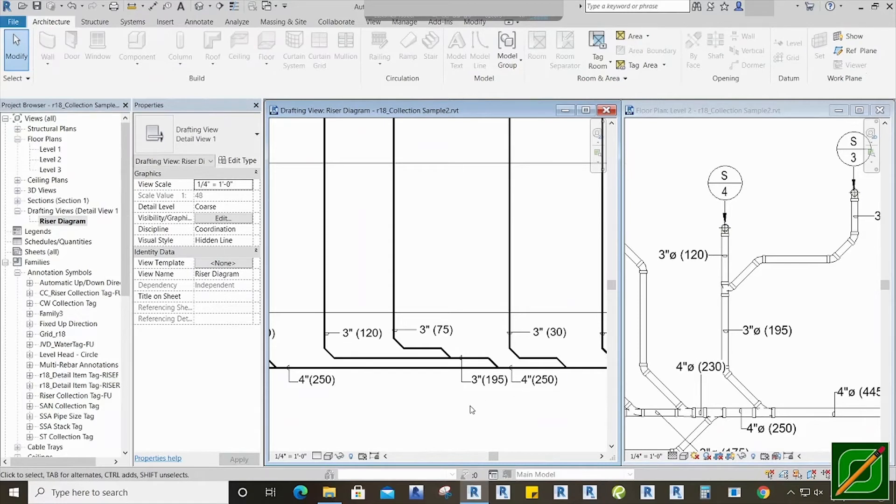
- Set the Current FU to 195 and the Previous FU to 250 on the main's collection tag past the ST-04/ST-03 branch connection
mouse_move(438, 400)
middle_mouse_down()
mouse_move(409, 388)
mouse_move(420, 394)
mouse_move(413, 366)
mouse_move(481, 391)
middle_mouse_up()
left_click(455, 364)
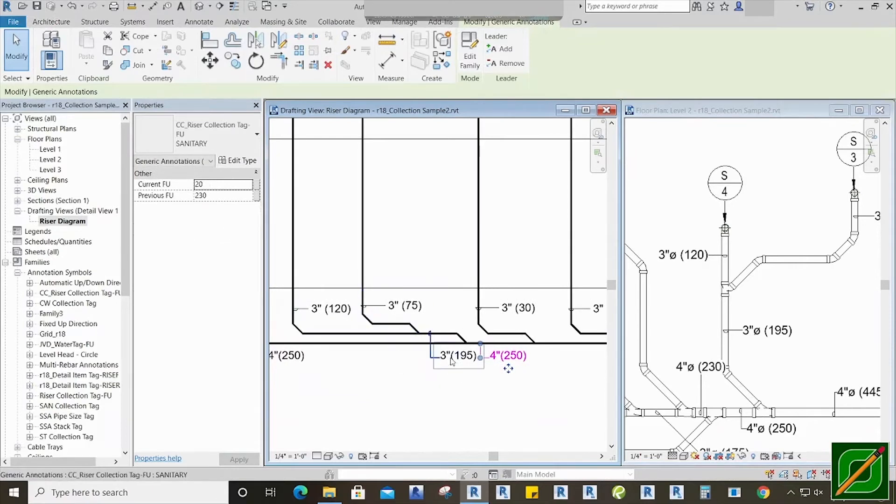
left_click(217, 187)
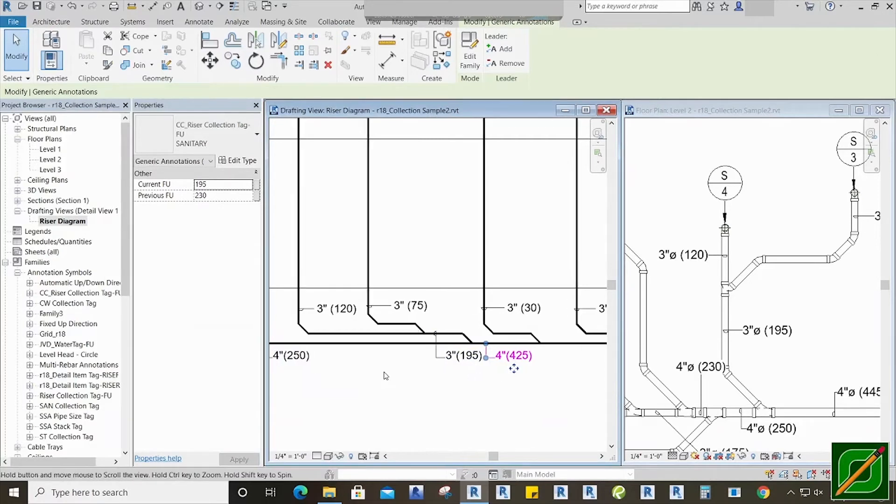
middle_click_drag(305, 376, 331, 377)
left_click(218, 199)
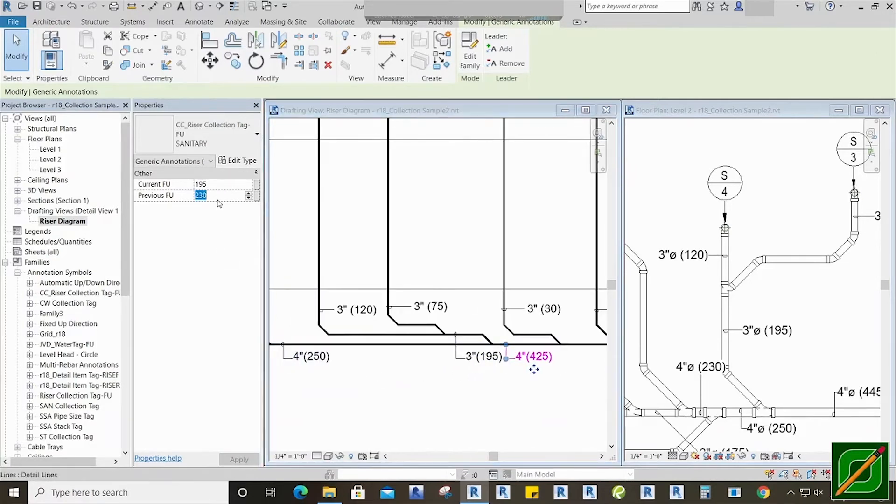
type("250")
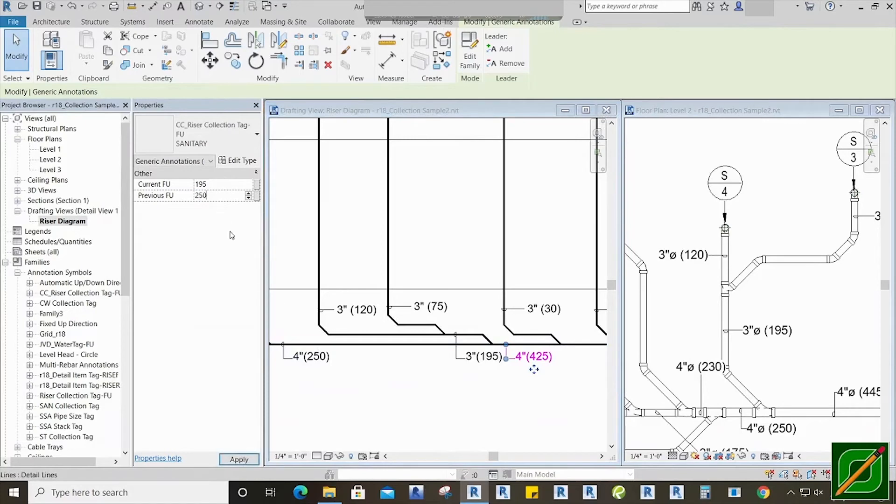
left_click(517, 392)
- Copy the 4"(445) collection tag to the main segment between the ST-02 connection and the next riser's connection
middle_click_drag(517, 393, 415, 390)
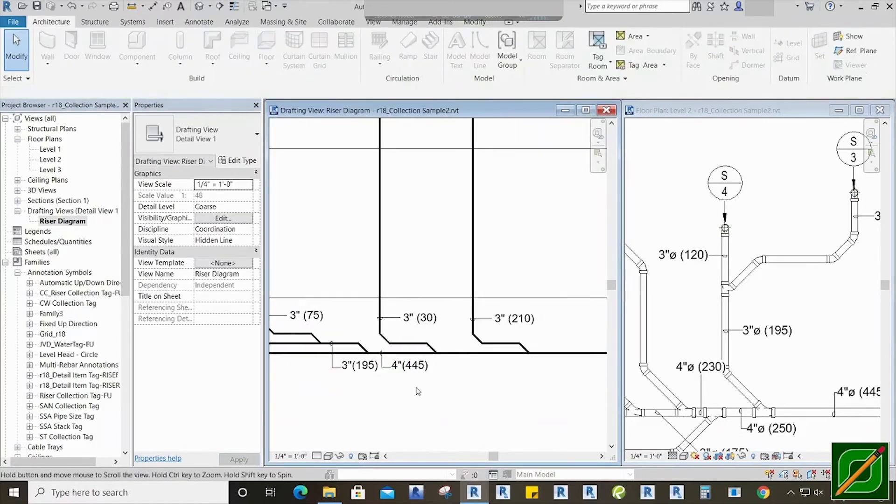
middle_click_drag(424, 374, 422, 374)
middle_click_drag(752, 366, 641, 322)
middle_click_drag(701, 397, 635, 378)
left_click(475, 397)
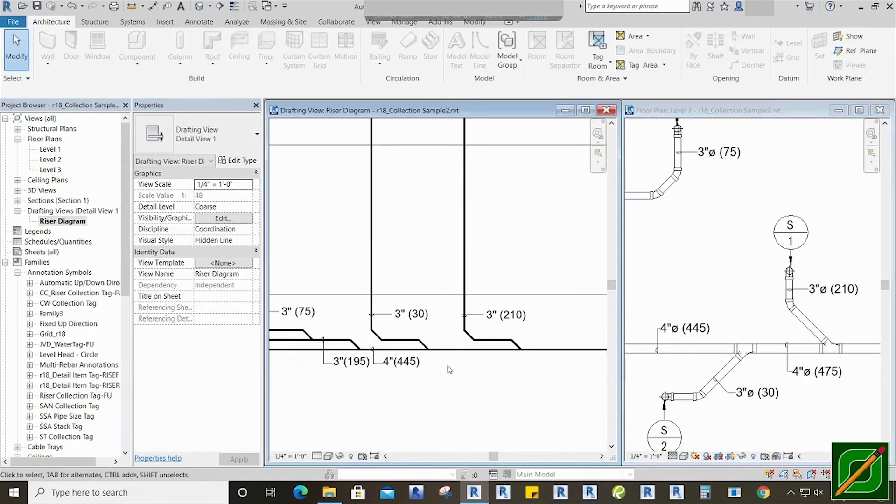
left_click(409, 374)
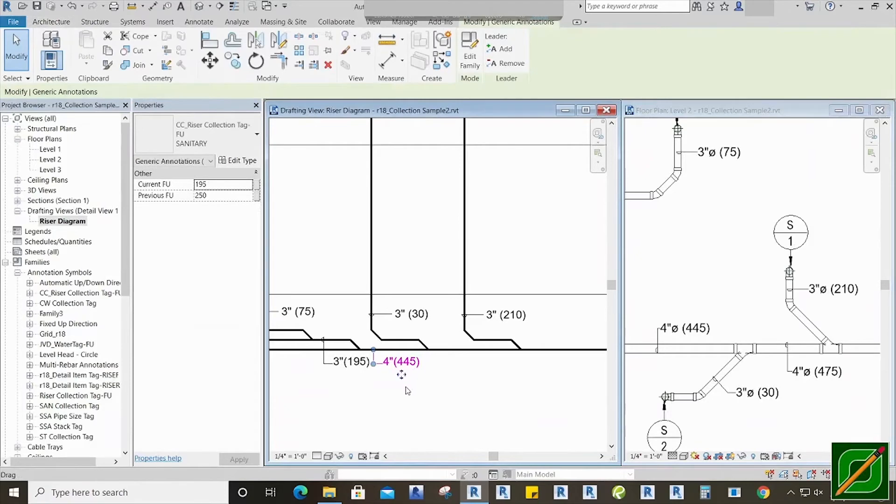
left_click(437, 388)
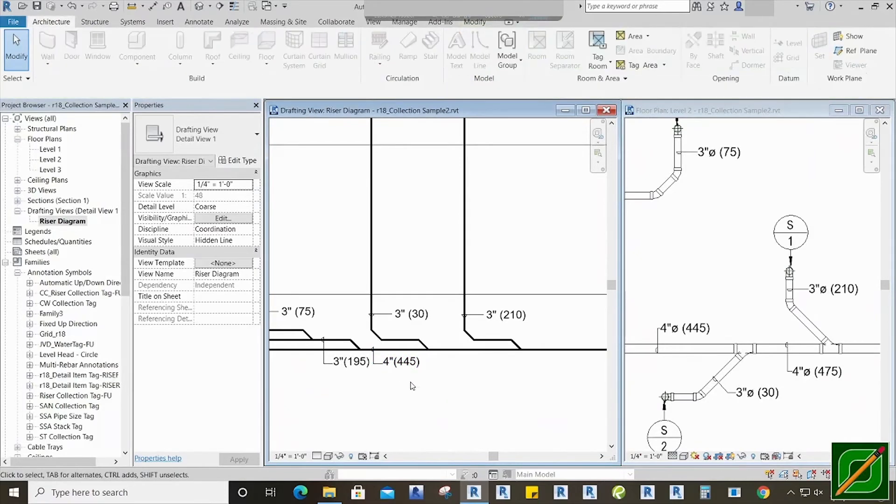
left_click(406, 367)
left_click_drag(400, 376, 469, 390)
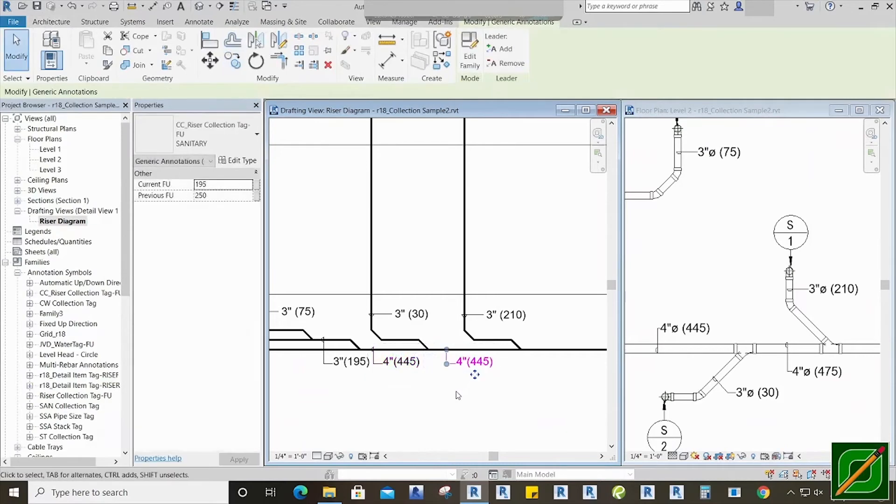
- Set the Current FU to 30 and the Previous FU to 445 on the main's collection tag past the ST-02 connection
left_click(469, 390)
left_click(473, 375)
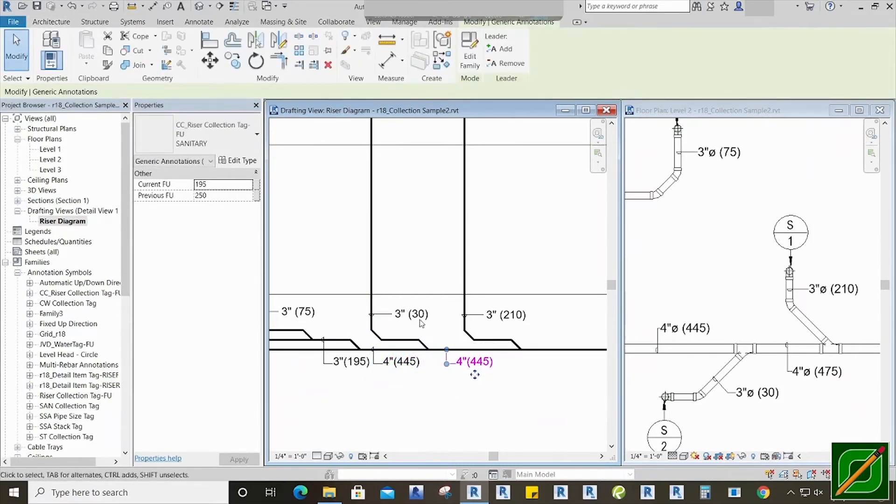
left_click(219, 187)
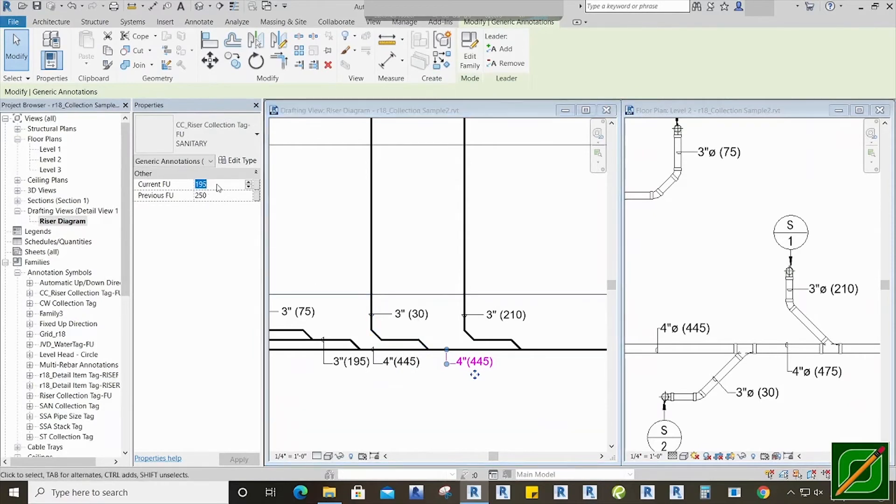
type("30")
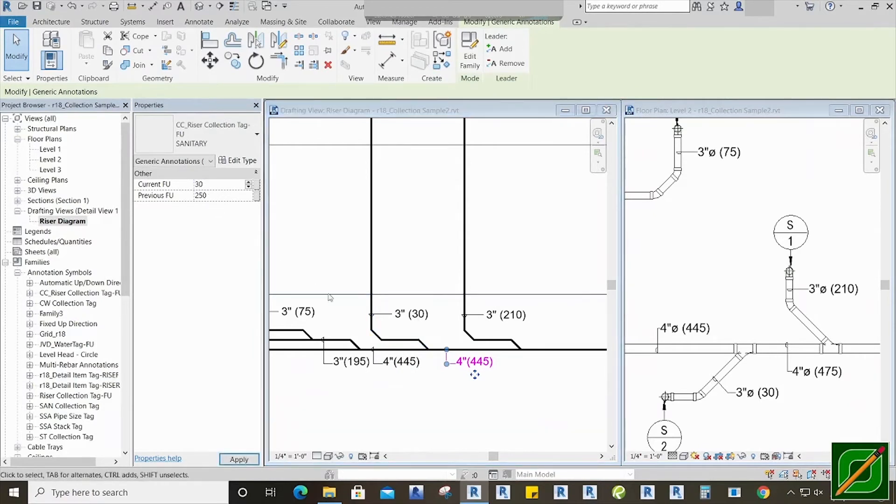
left_click(215, 200)
type("445")
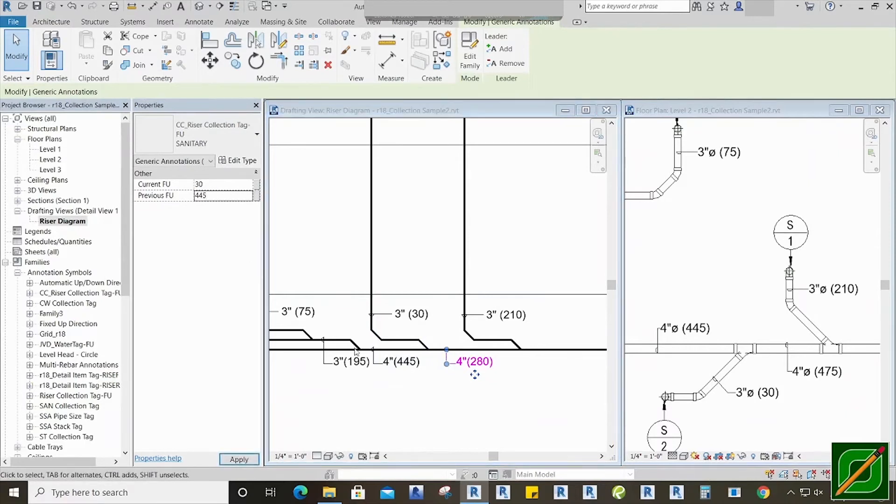
left_click(474, 376)
left_click(467, 380)
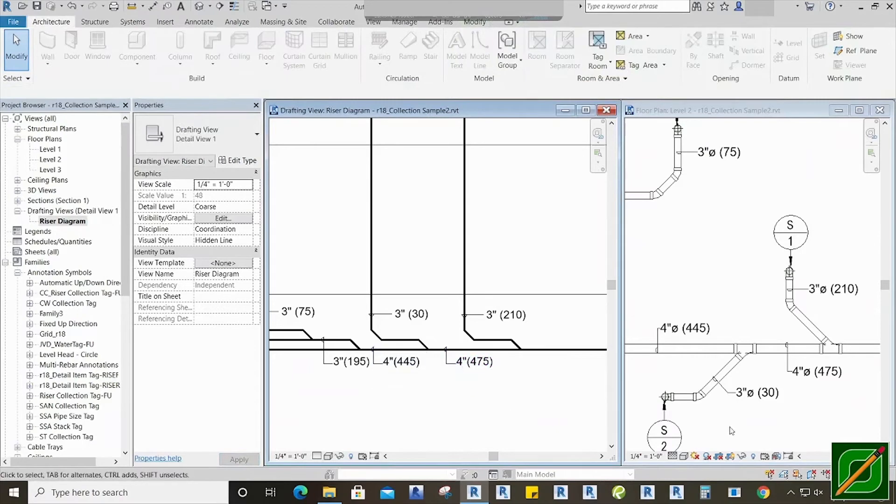
- Copy the 4"(475) collection tag to the main segment just past the ST-01 riser's connection, following the Level 2 plan
left_click(819, 433)
middle_click_drag(819, 433, 745, 433)
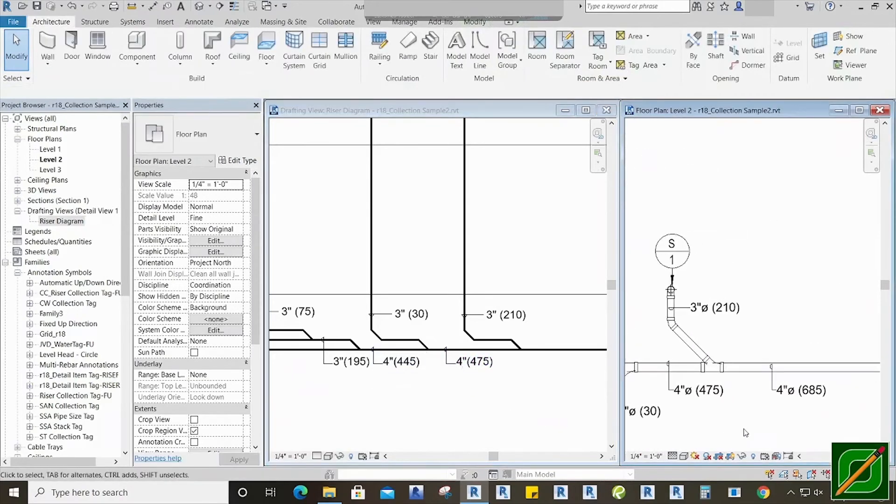
left_click(516, 416)
scroll(467, 406, "down", 5)
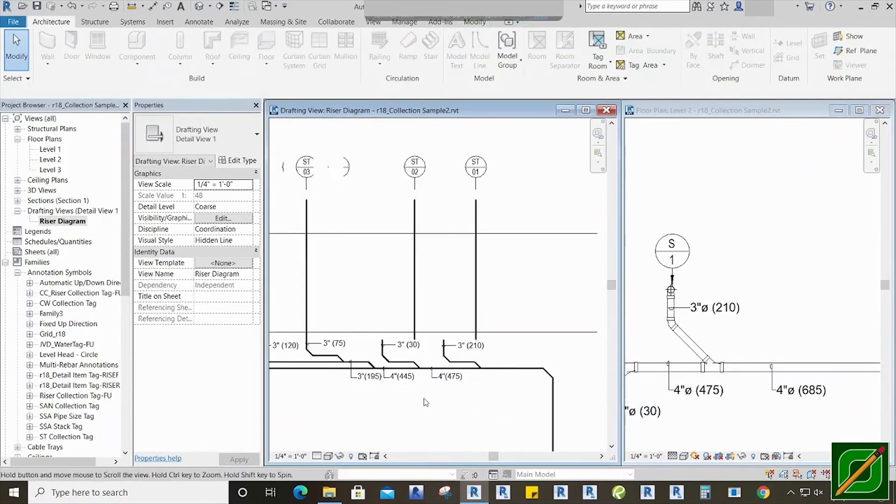
scroll(399, 381, "up", 3)
left_click(380, 369)
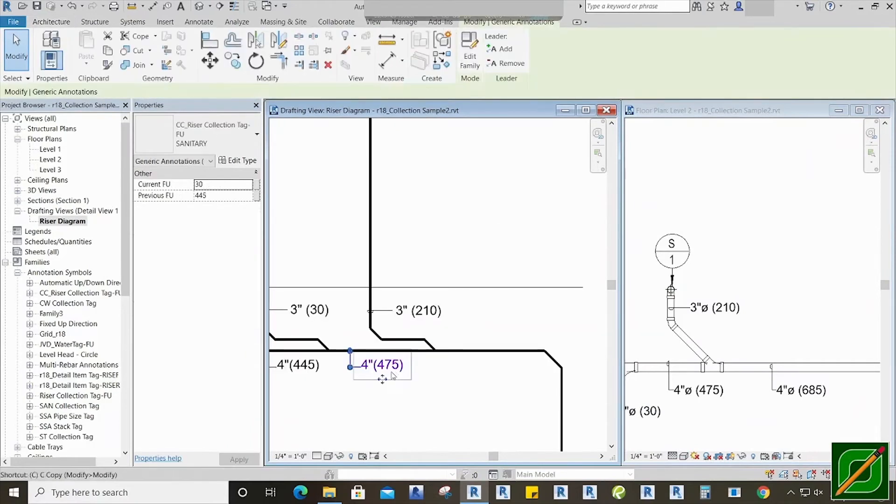
left_click(392, 386)
left_click(491, 387)
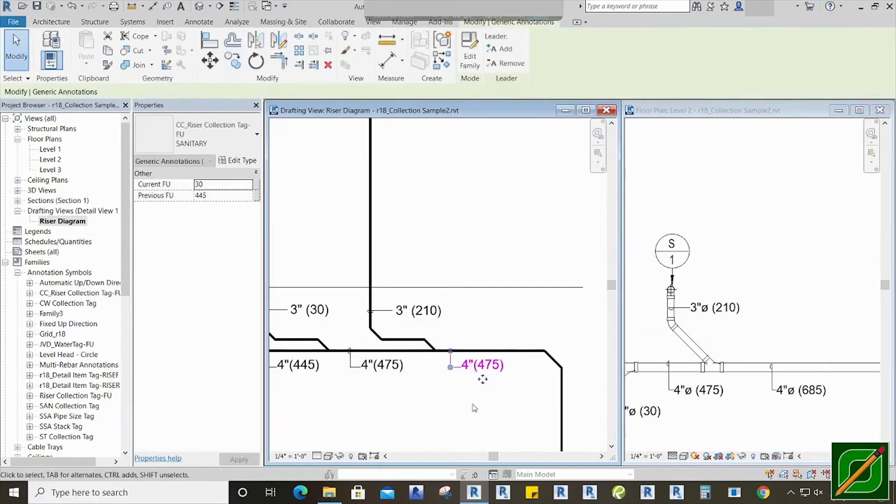
key("Escape")
- Set the Current FU to 210 and the Previous FU to 475 on the main's collection tag past the ST-01 connection
left_click(482, 367)
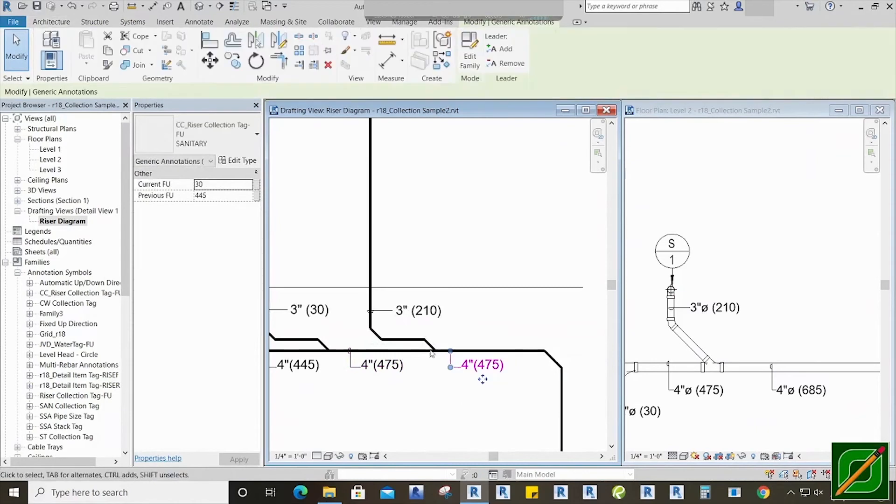
left_click(223, 187)
type("210")
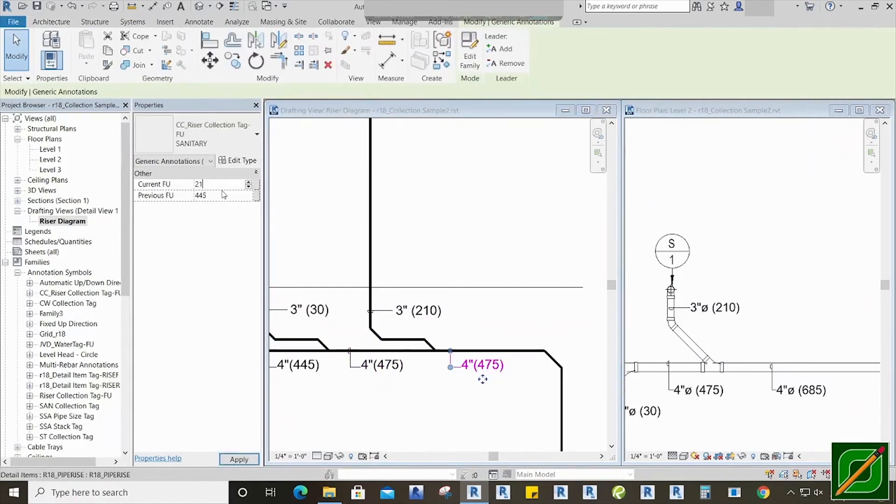
left_click(220, 196)
type("45")
key("BackSpace")
left_click(470, 398)
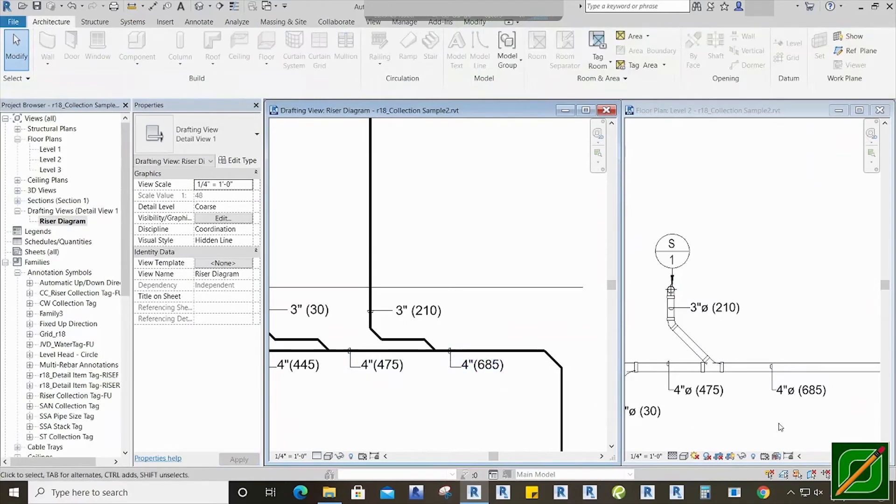
- Compare the S-1 branch piping on the Level 2 plan with the ST-01 riser, and inspect the riser's tag and pipe properties
left_click(780, 427)
scroll(800, 423, "down", 2)
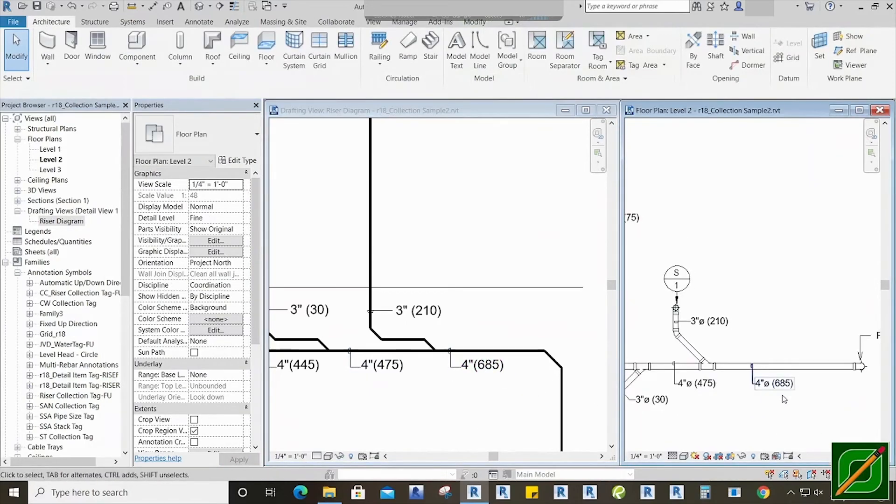
left_click(437, 404)
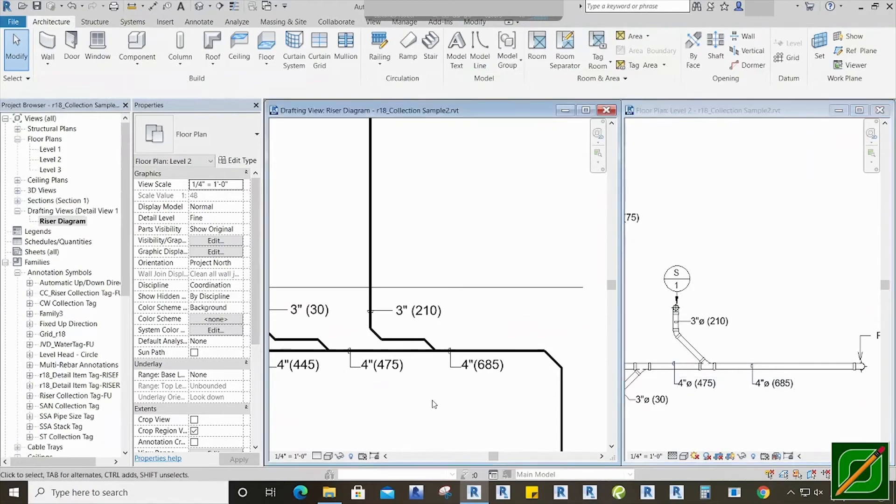
middle_click_drag(437, 404, 477, 405)
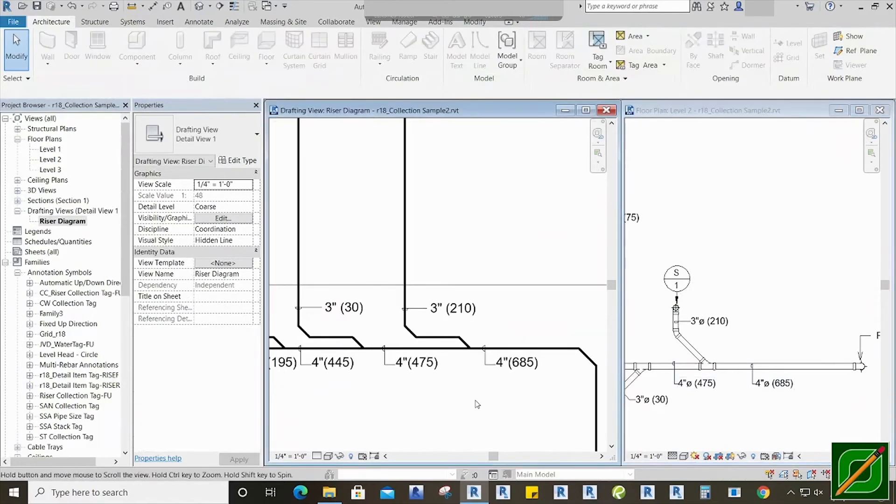
left_click(456, 312)
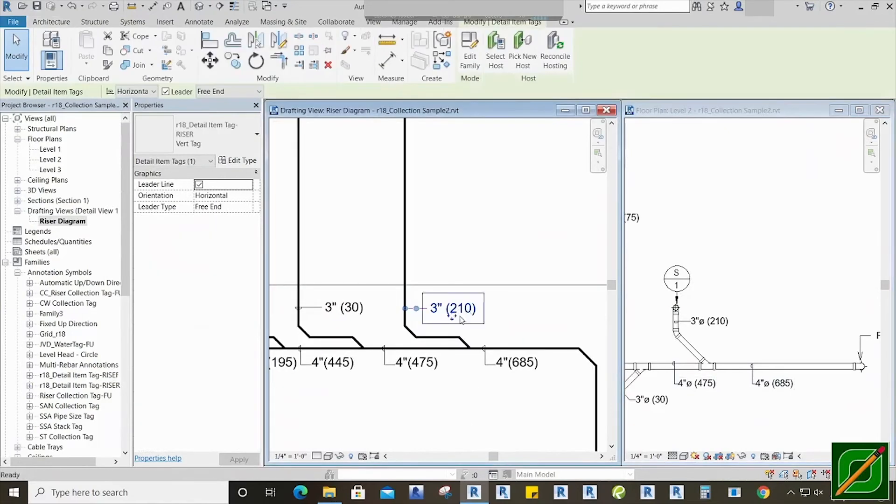
key("Escape")
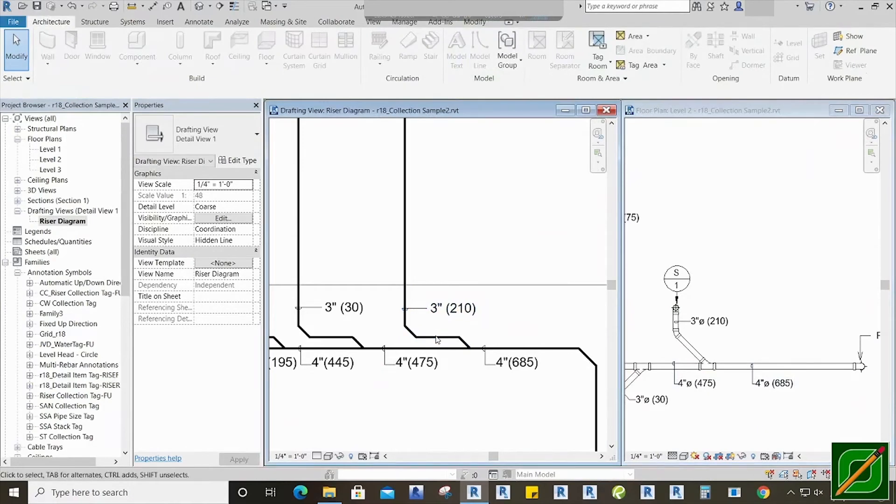
left_click(438, 338)
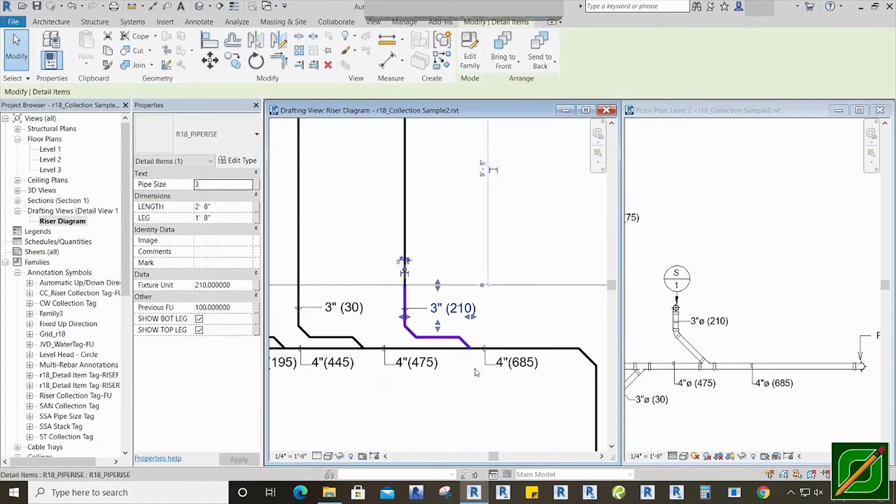
left_click(458, 366)
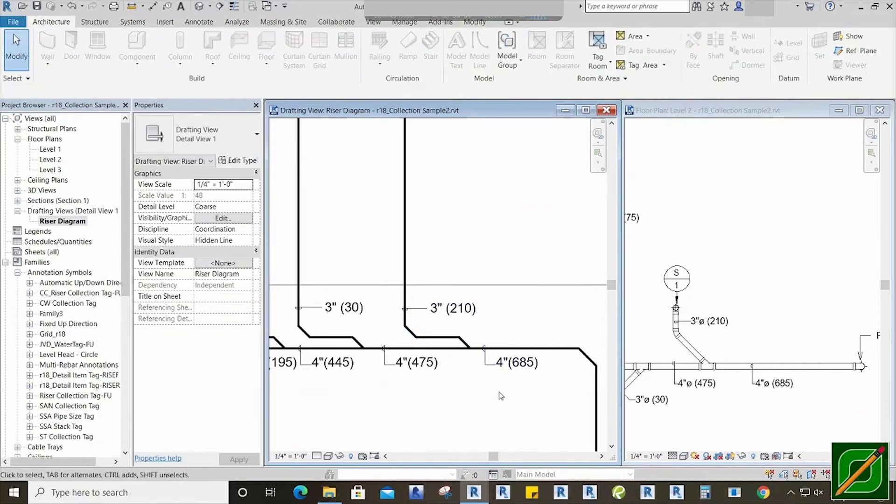
- Copy the main's 4"(685) collection tag straight down into the empty space below the main
left_click(508, 376)
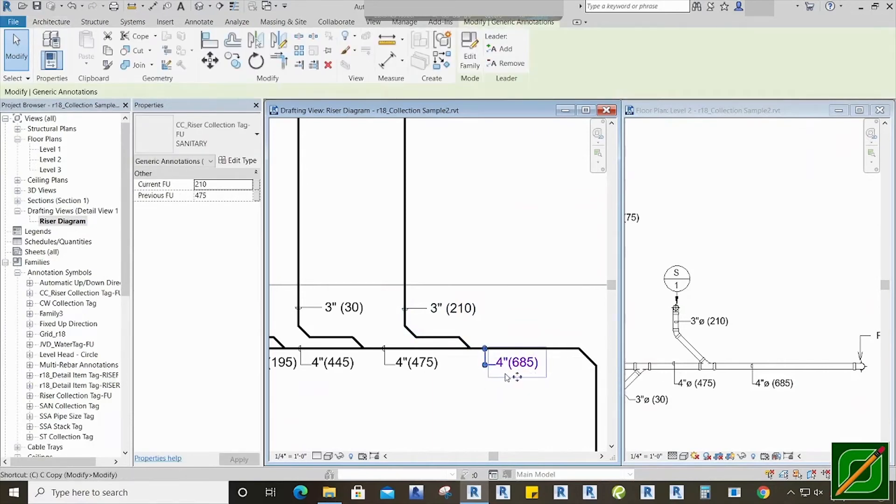
key("c")
key("o")
left_click(518, 365)
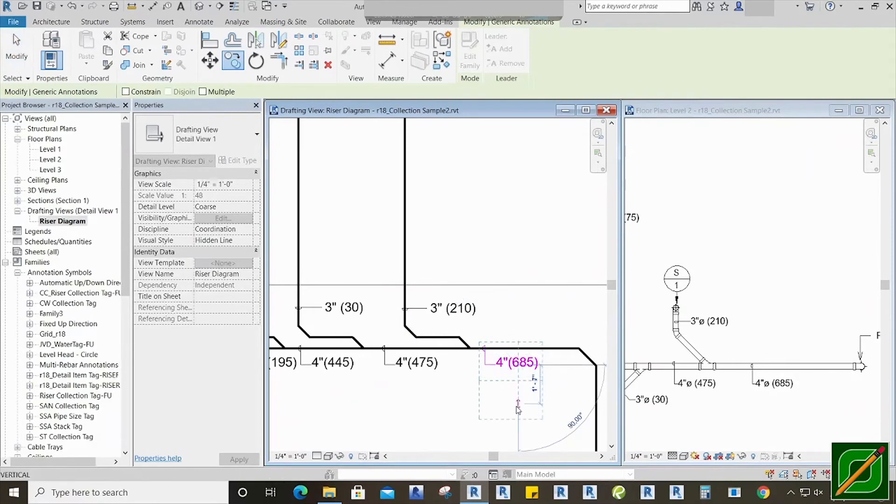
left_click(518, 406)
left_click(454, 425)
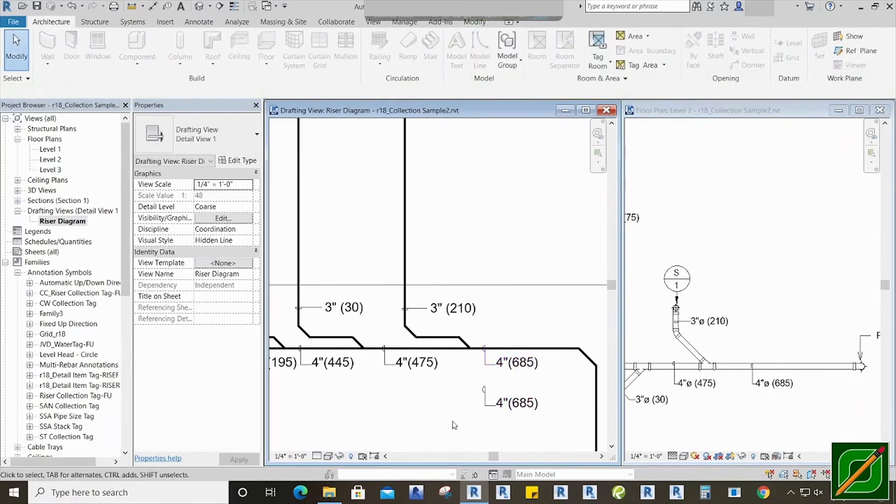
- Move the loose 4"(685) tag copy into the gap between the S units and ST units sizing tables
scroll(468, 425, "down", 4)
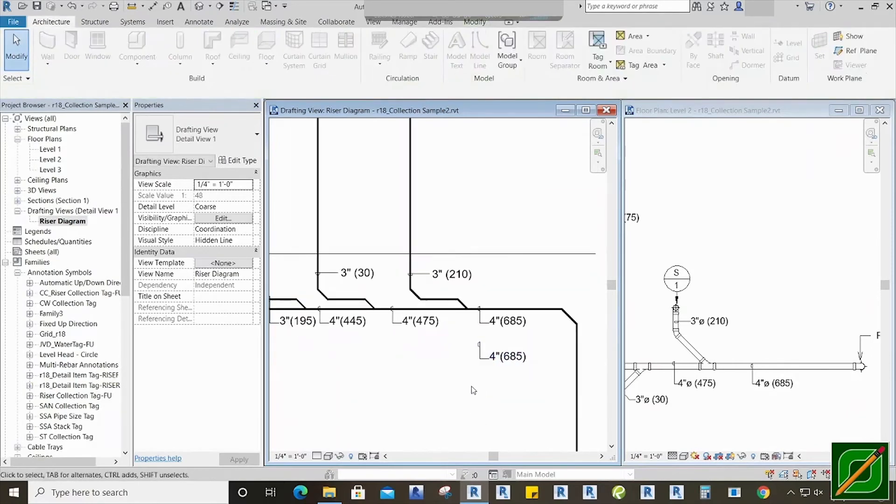
scroll(448, 369, "down", 3)
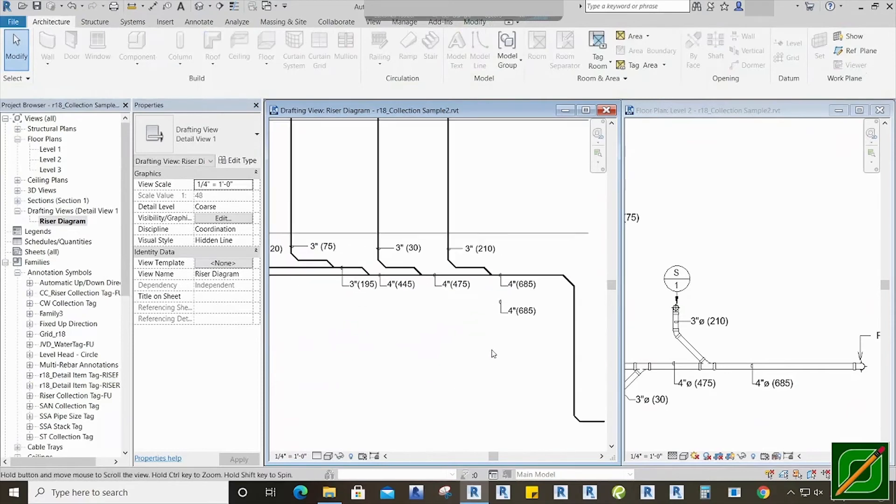
scroll(493, 355, "down", 4)
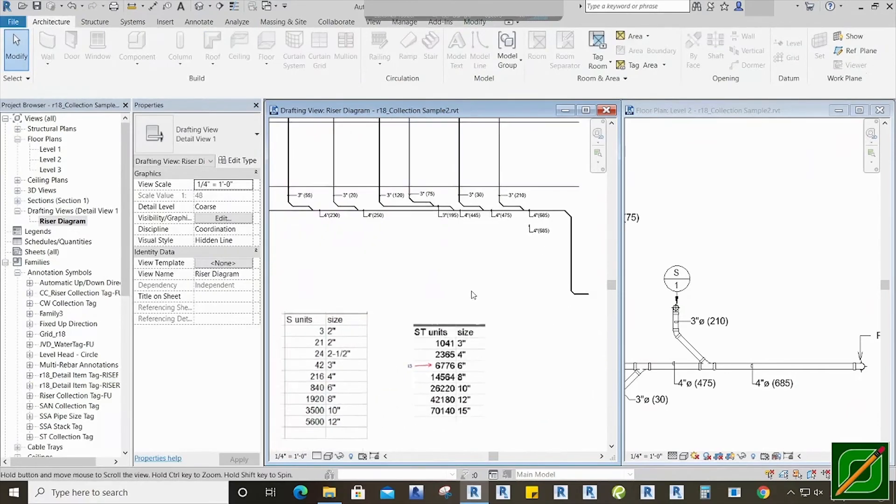
left_click(550, 214)
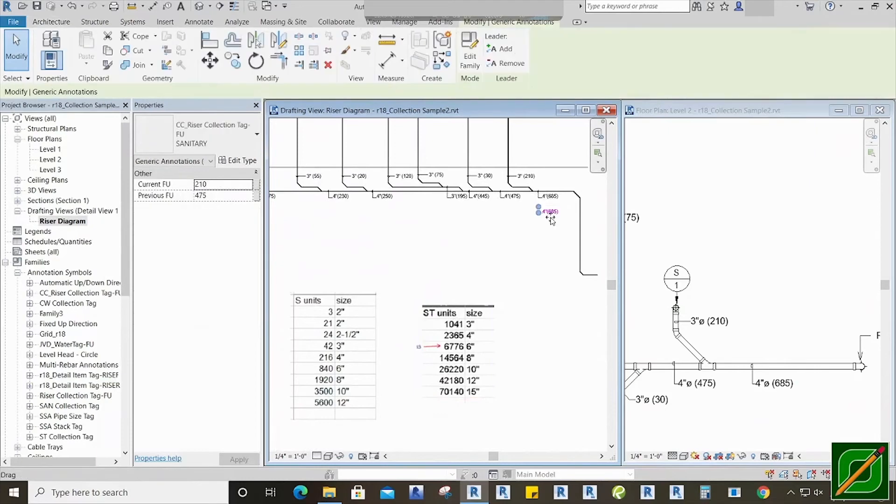
key("m")
key("v")
left_click(565, 233)
left_click(411, 367)
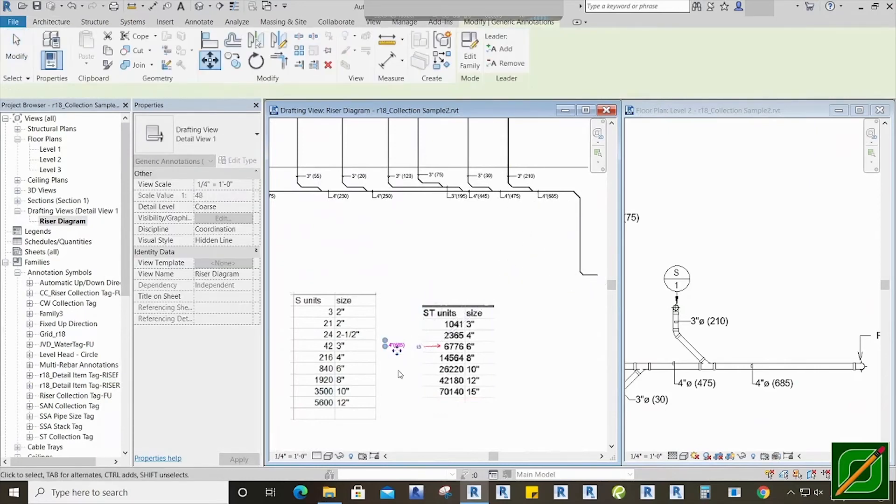
key("Escape")
- Set the Current FU to 500 on the tag copy beside the S units table to test its automatic pipe sizing
scroll(467, 351, "up", 5)
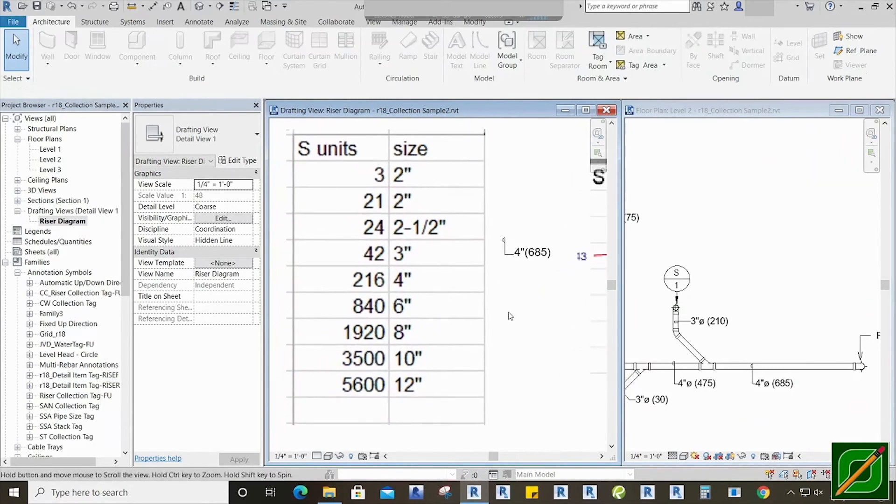
left_click(527, 256)
left_click(494, 316)
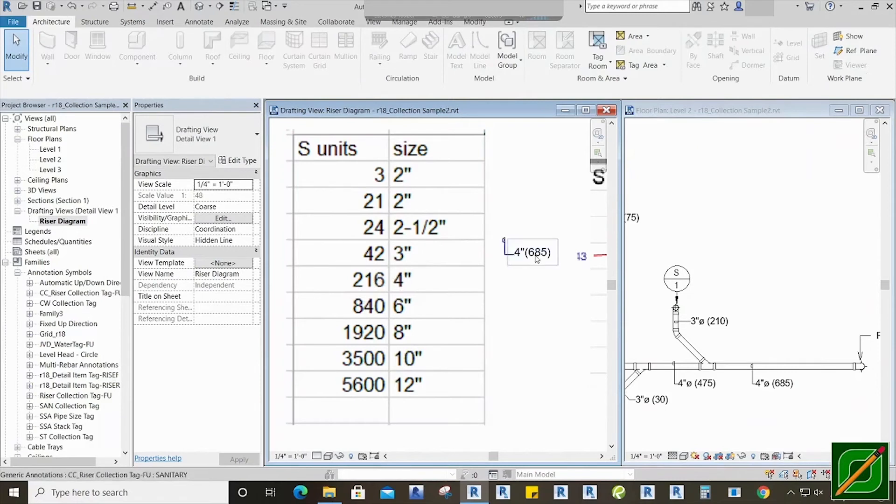
left_click(537, 278)
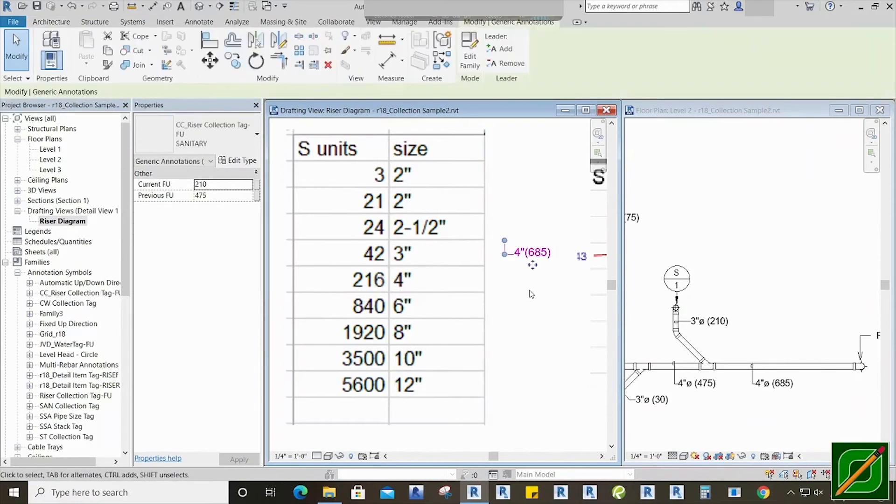
left_click(223, 188)
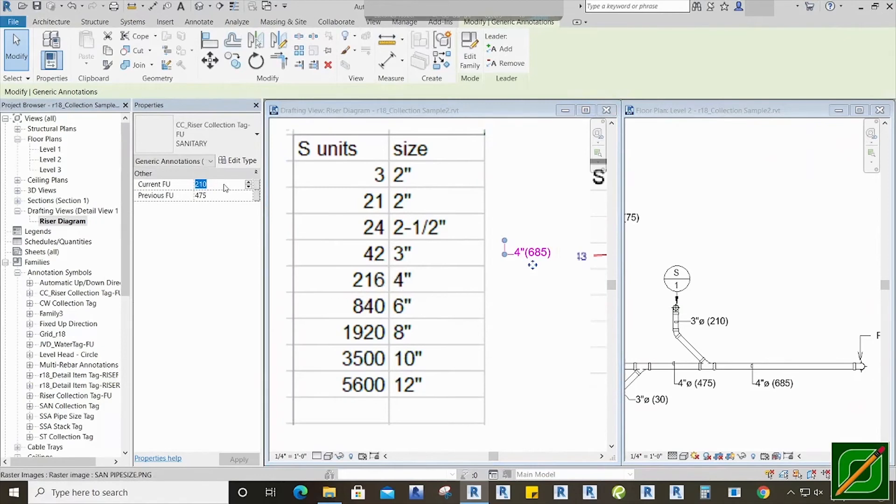
type("500")
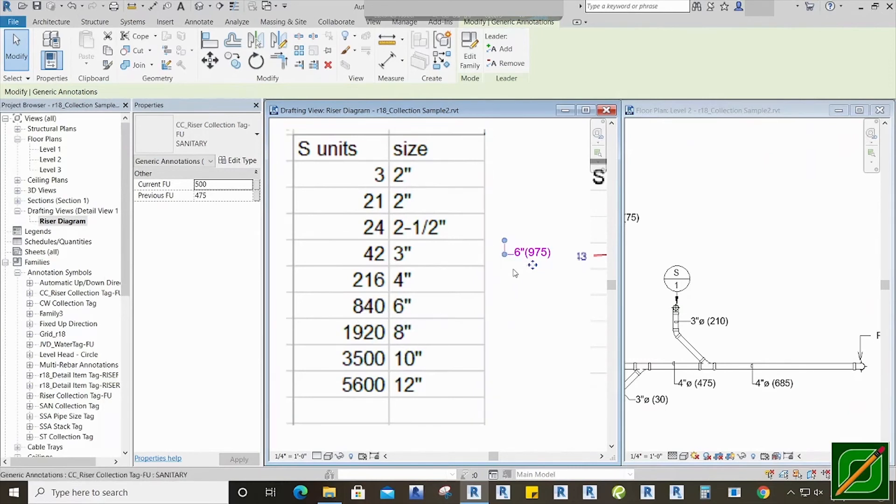
scroll(521, 272, "up", 1)
scroll(520, 272, "down", 1)
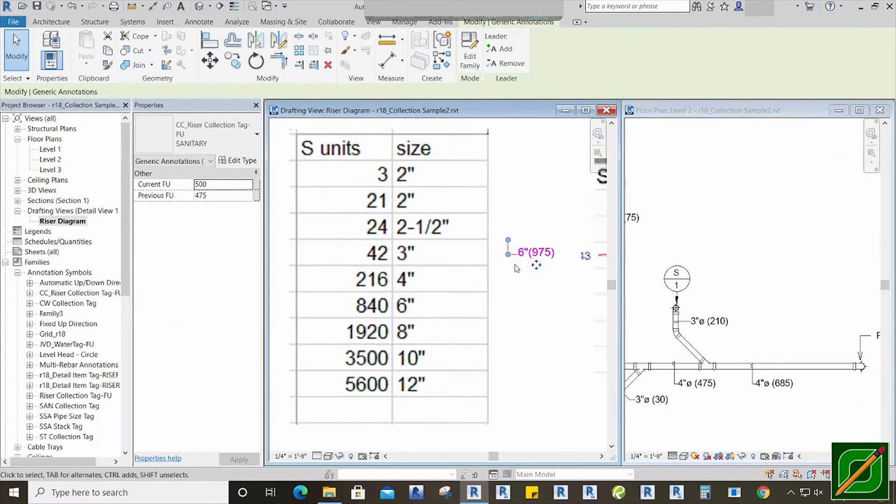
scroll(517, 268, "up", 1)
scroll(517, 270, "down", 1)
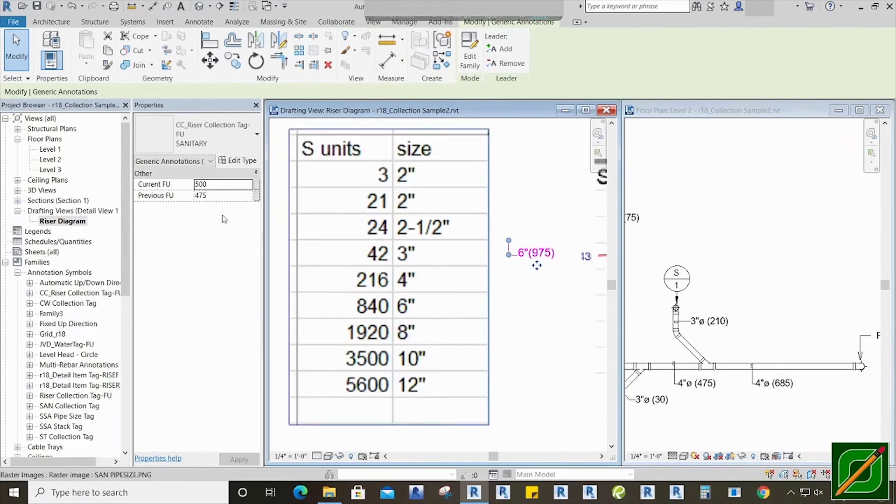
left_click(517, 292)
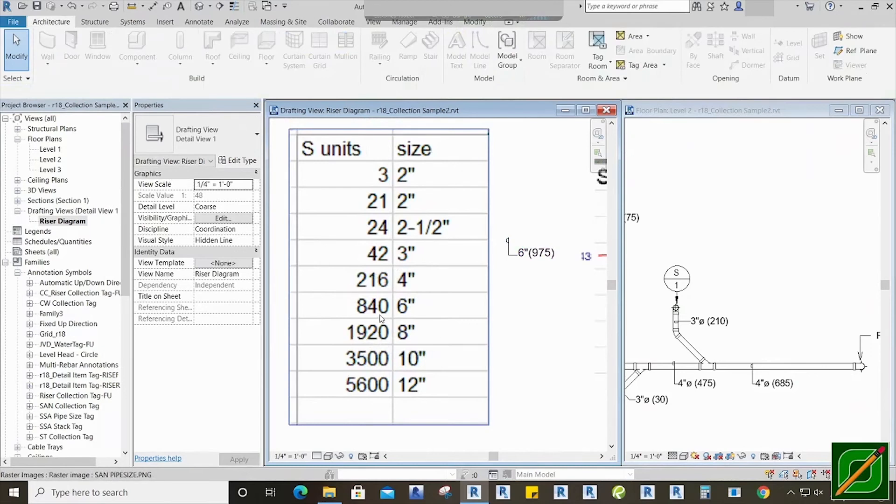
- Set both the Previous FU and the Current FU to 1000 on the tag copy beside the S units table
left_click(531, 257)
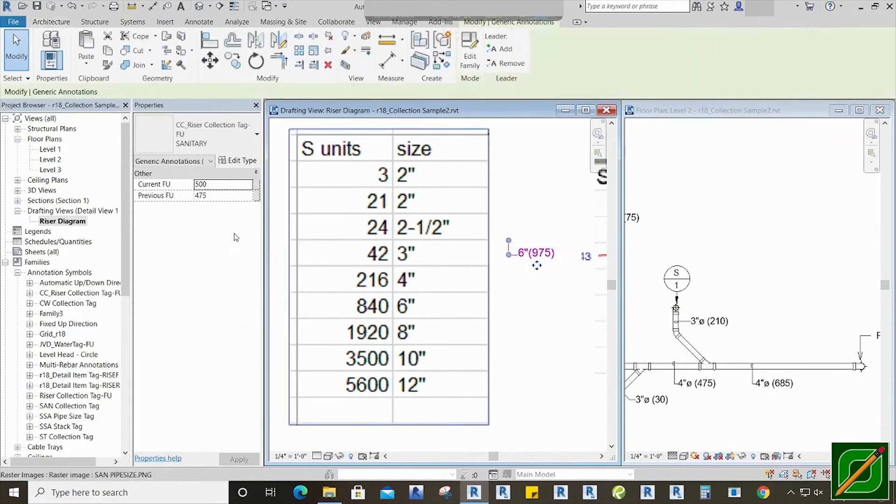
left_click(219, 198)
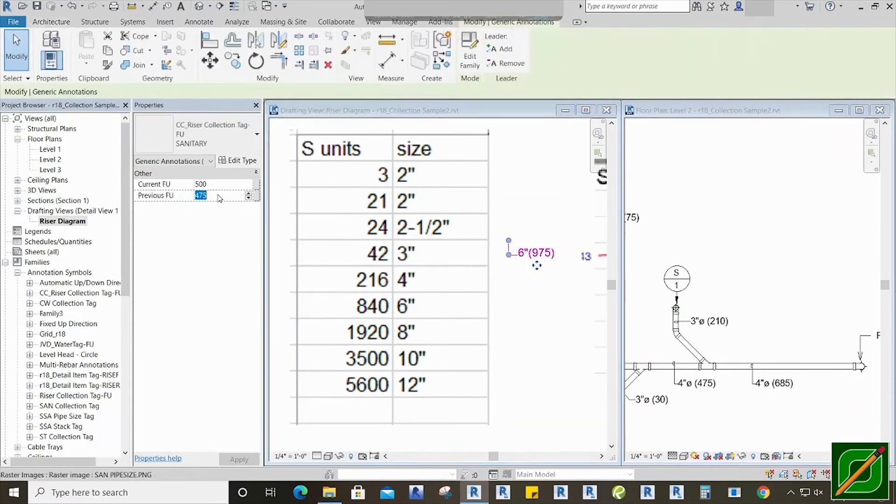
type("1000")
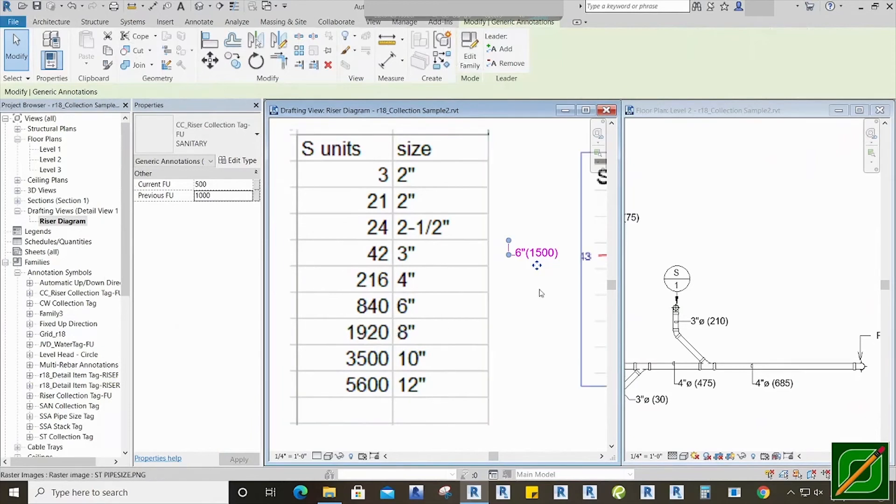
left_click(216, 186)
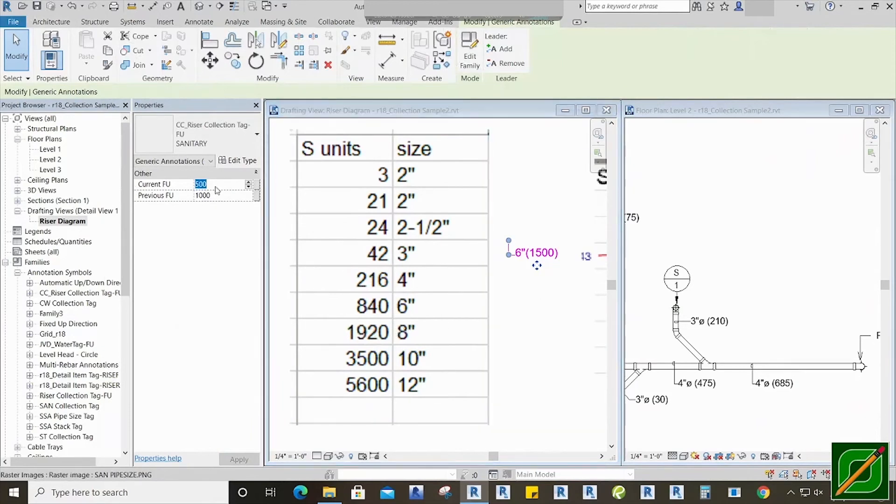
type("1000")
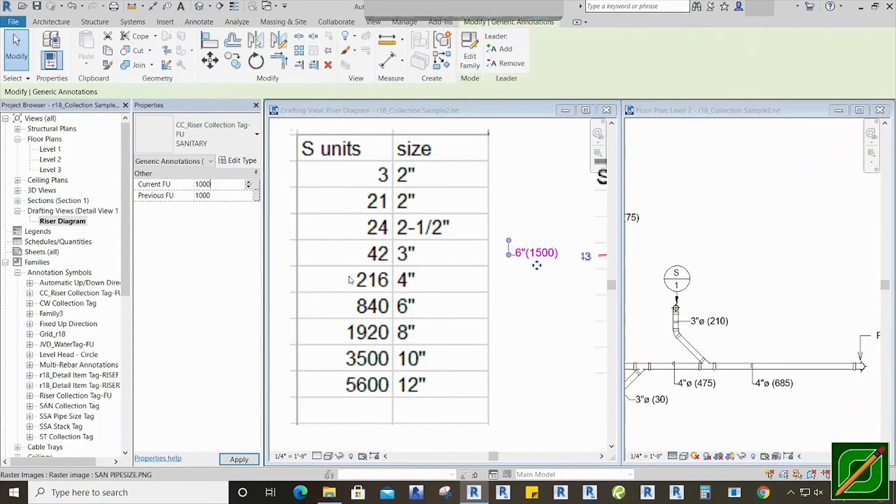
key("Return")
left_click(521, 321)
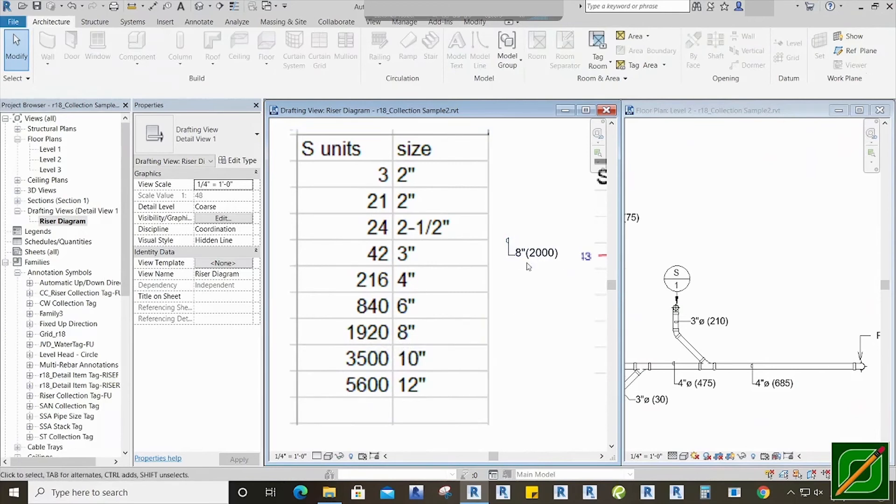
- Check the tag copy's pipe size and total fixture units against the S units sizing table
scroll(508, 355, "down", 3)
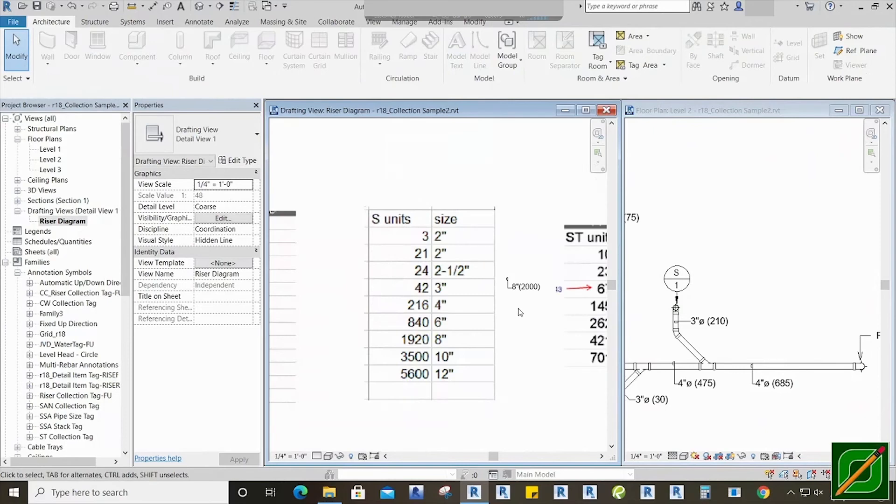
scroll(520, 313, "up", 3)
scroll(521, 312, "up", 1)
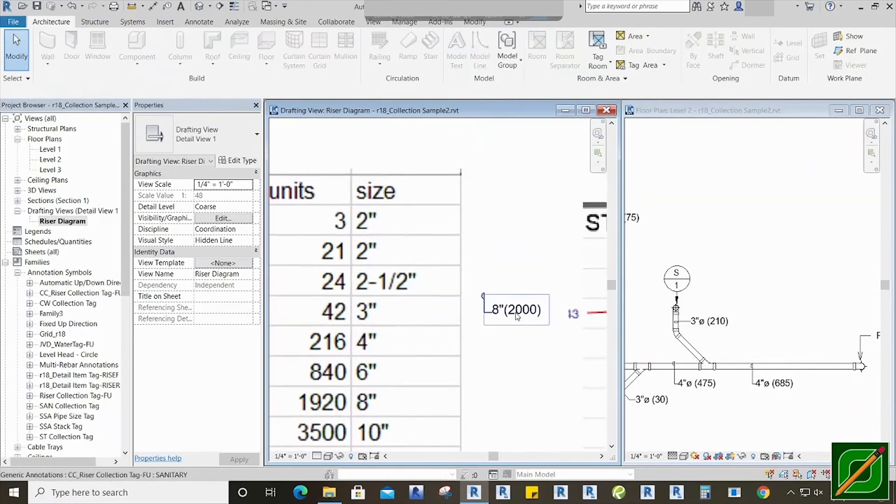
scroll(510, 340, "down", 1)
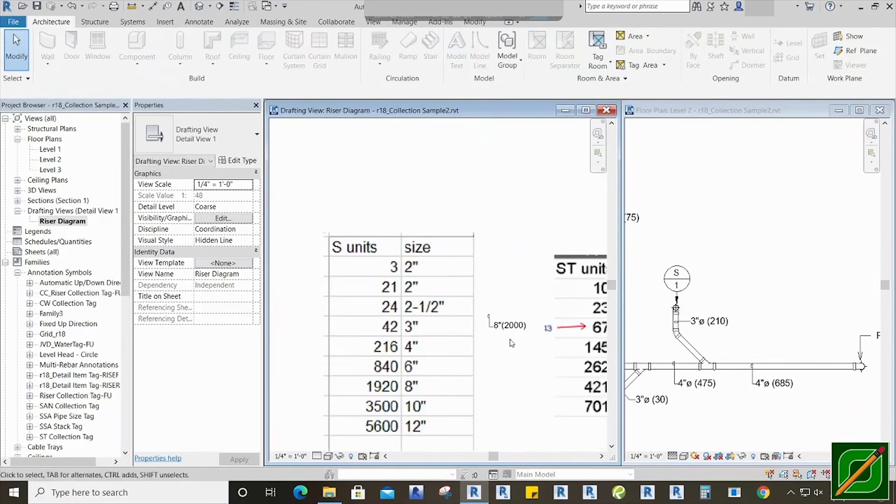
scroll(503, 344, "up", 1)
scroll(503, 344, "down", 1)
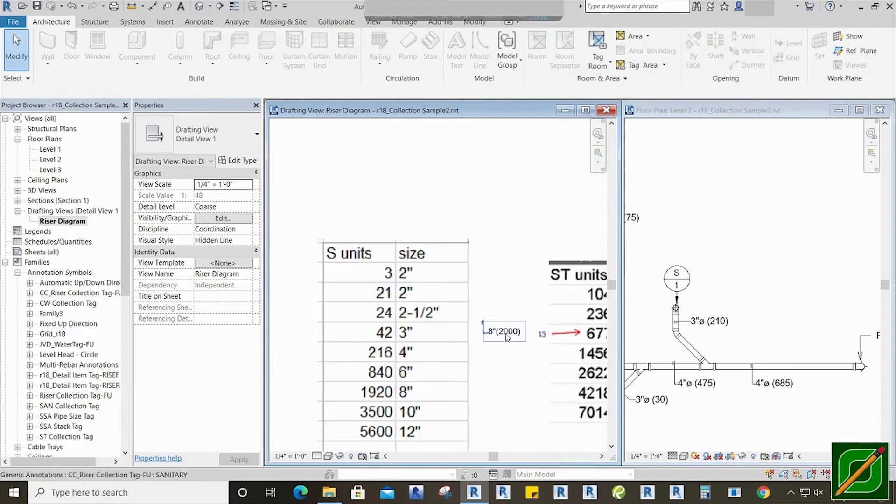
scroll(490, 373, "down", 1)
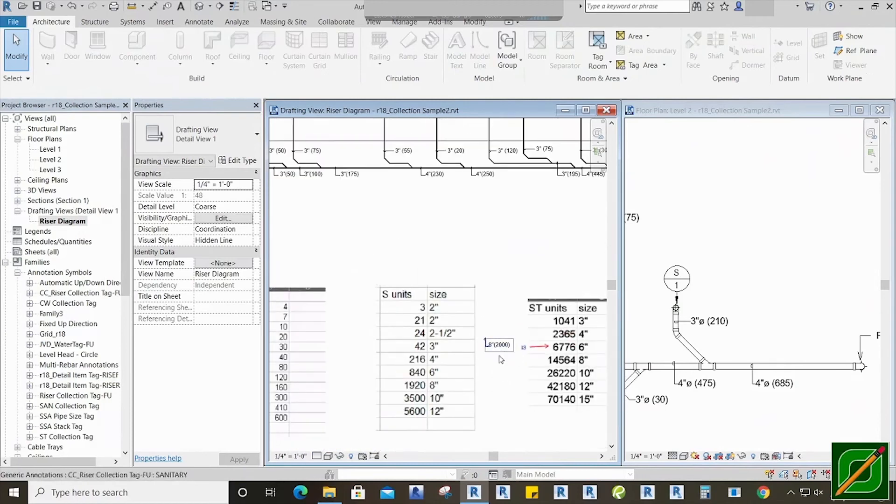
scroll(499, 357, "down", 1)
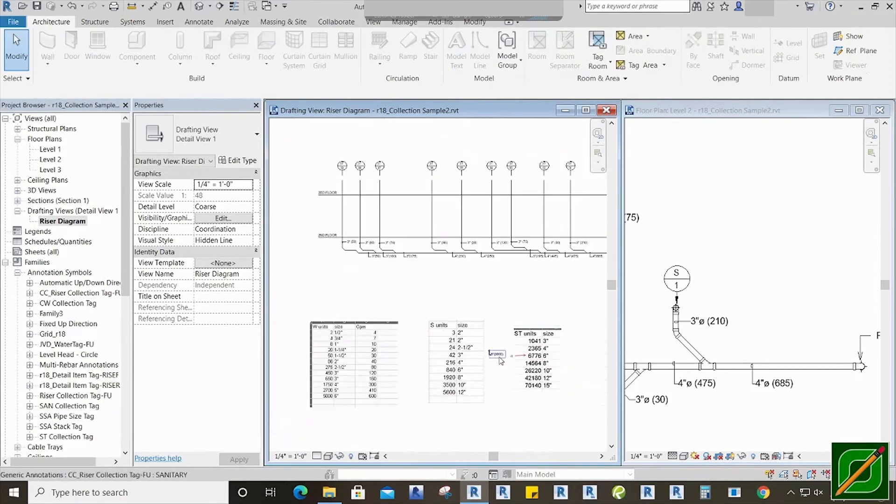
scroll(422, 301, "down", 2)
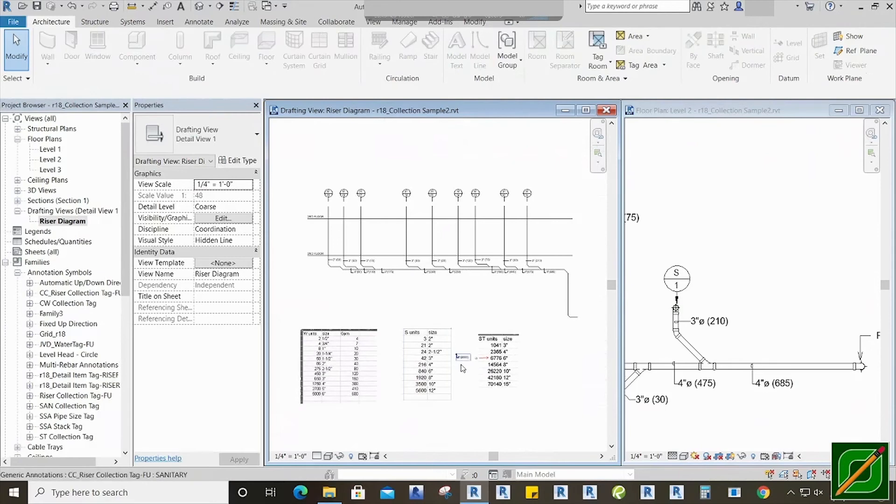
- Inspect the tag copy's Current FU and Previous FU, and compare it with the S units and ST units tables
left_click(461, 362)
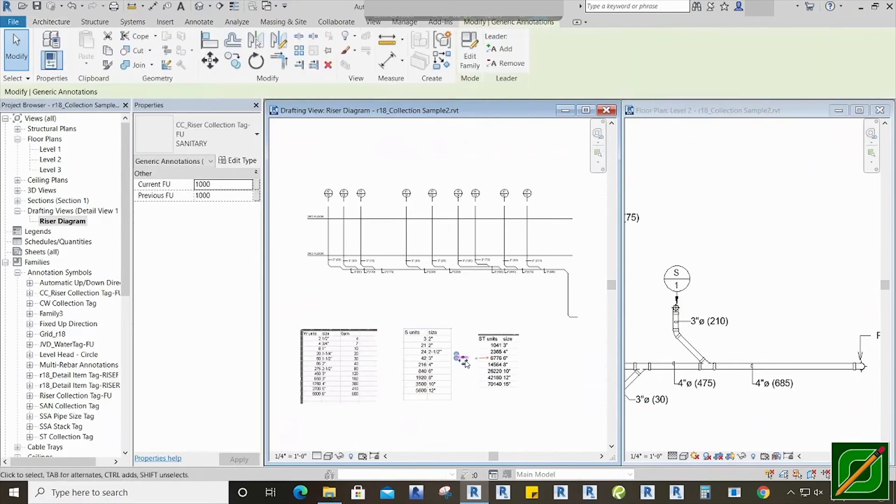
scroll(463, 368, "up", 2)
scroll(464, 369, "up", 2)
scroll(464, 377, "down", 3)
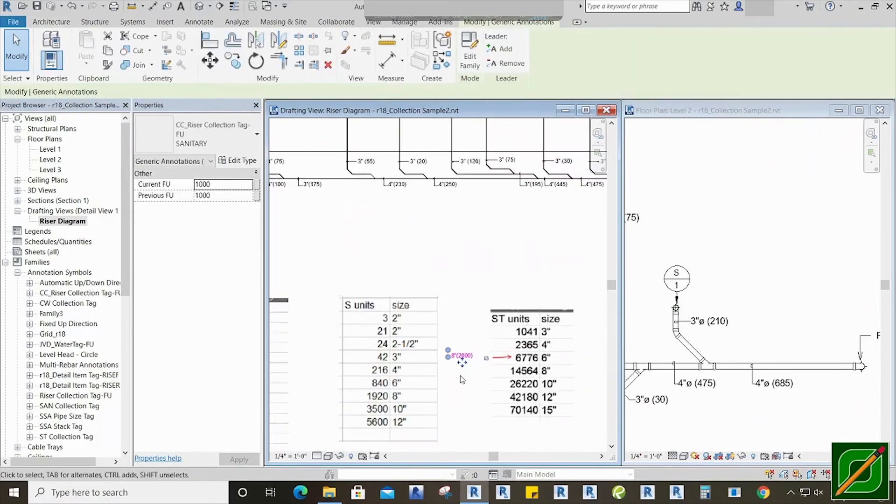
scroll(460, 377, "up", 5)
scroll(448, 395, "down", 5)
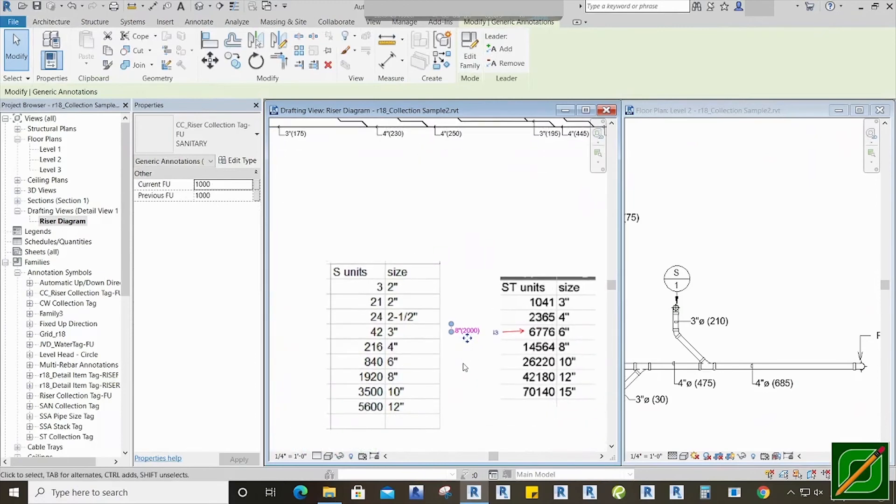
scroll(463, 362, "up", 4)
scroll(489, 343, "down", 2)
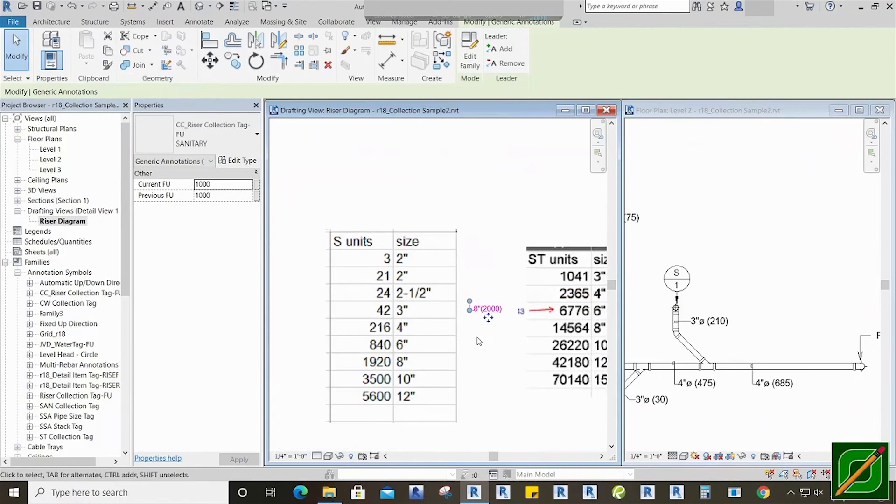
middle_click_drag(491, 347, 492, 327)
scroll(491, 341, "down", 1)
middle_click_drag(489, 335, 493, 357)
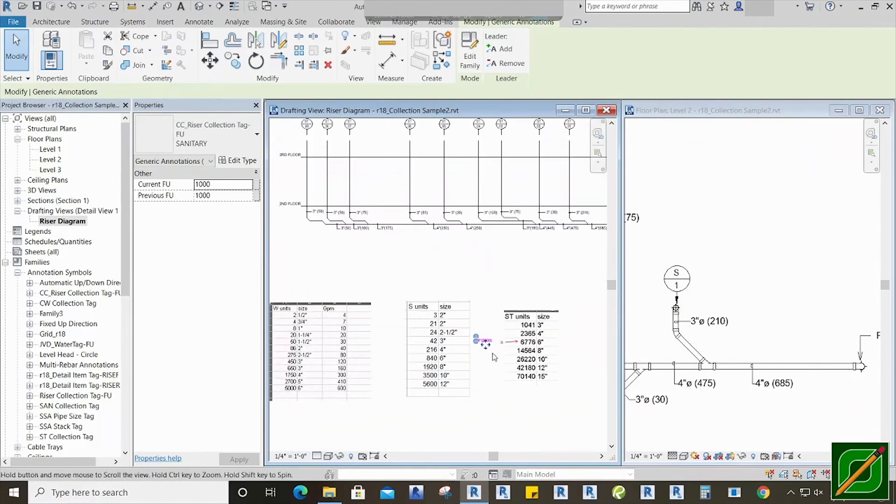
middle_click_drag(493, 274, 493, 308)
scroll(474, 305, "down", 2)
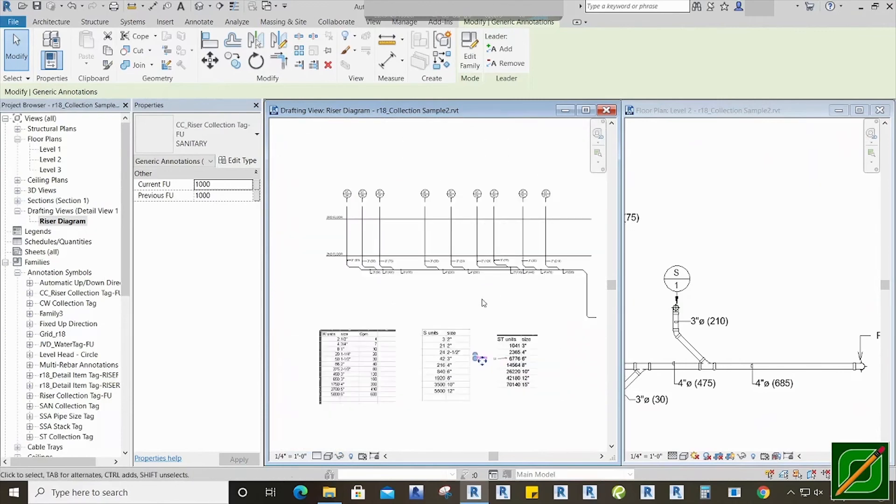
left_click(470, 301)
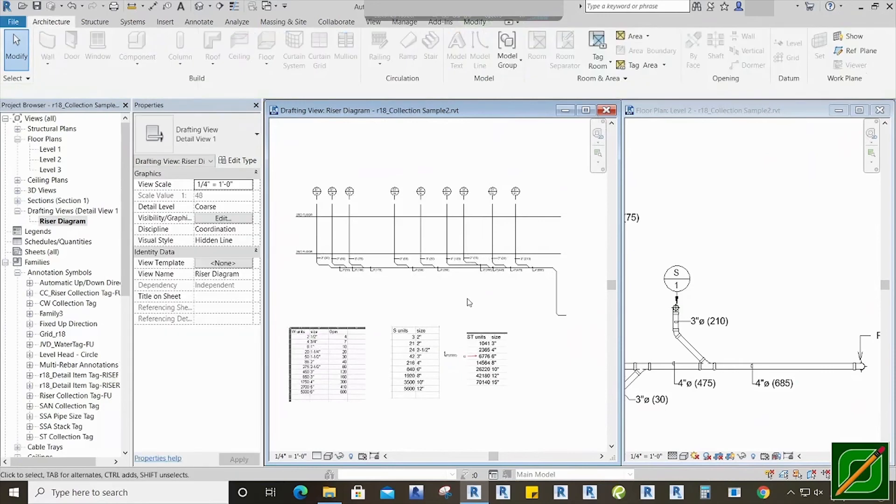
middle_click_drag(463, 303, 469, 310)
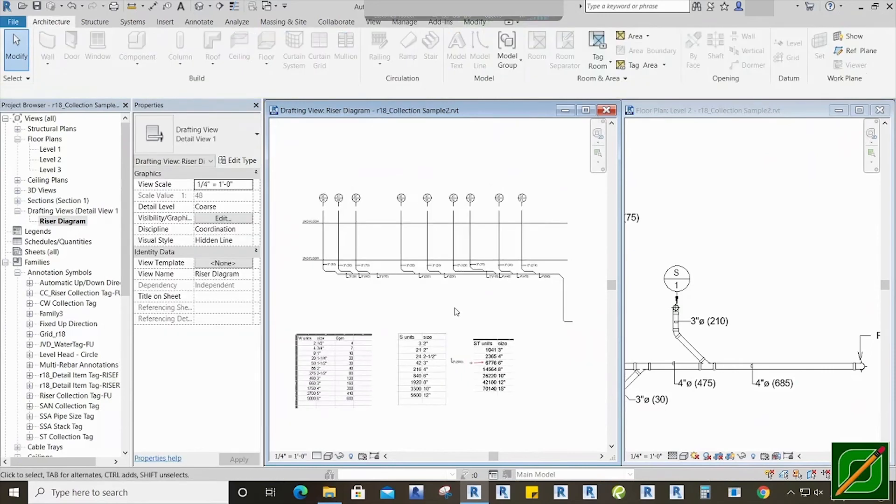
left_click_drag(458, 362, 458, 379)
scroll(460, 376, "up", 4)
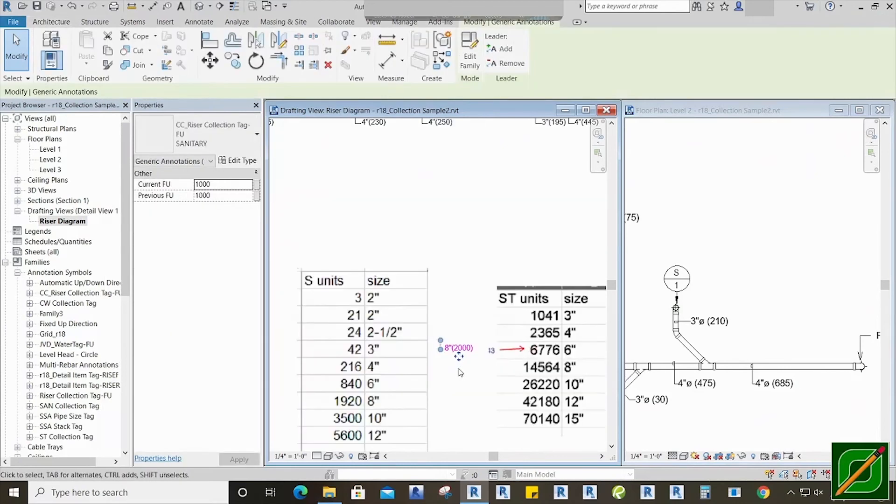
left_click(456, 370)
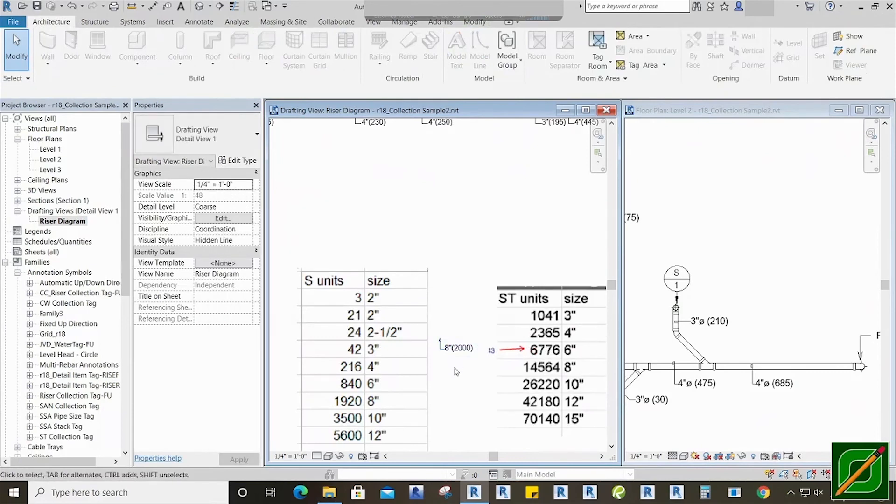
scroll(460, 383, "down", 2)
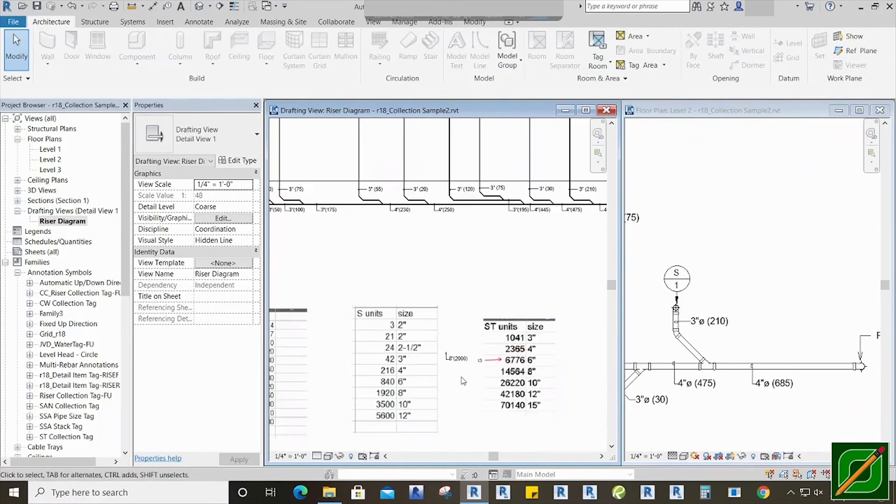
scroll(472, 284, "down", 2)
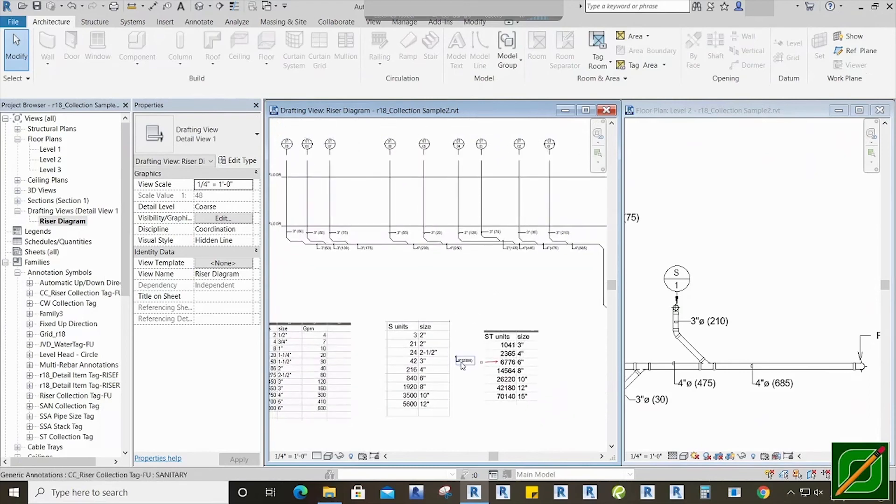
scroll(462, 367, "up", 4)
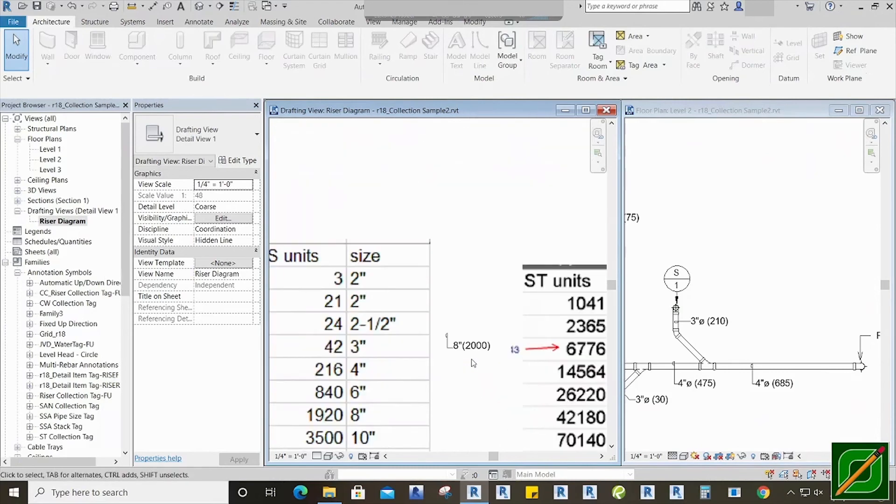
scroll(470, 373, "down", 2)
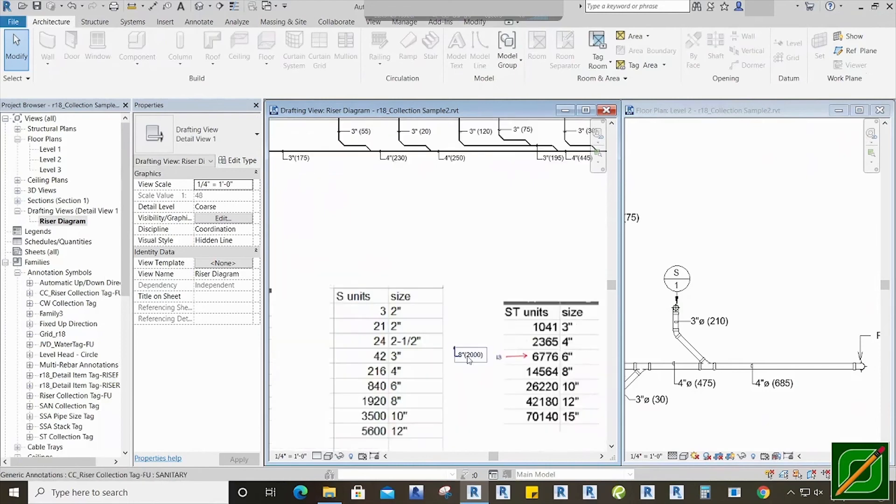
scroll(470, 380, "down", 2)
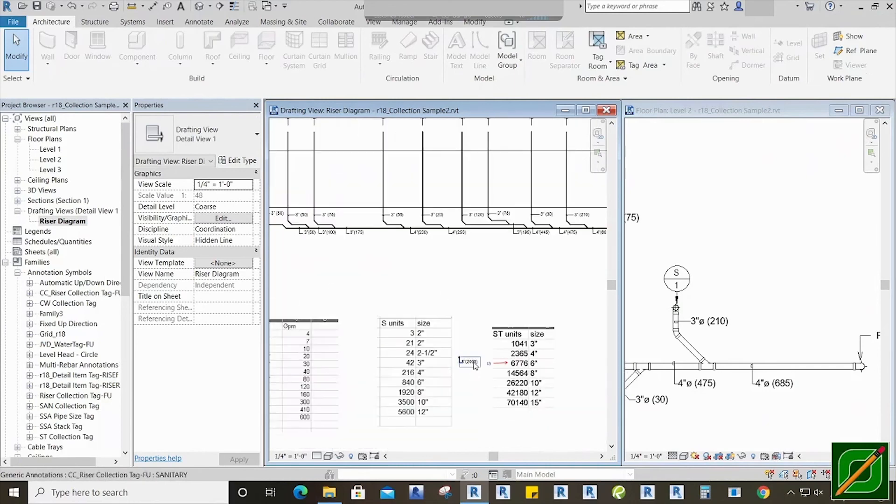
left_click(474, 364)
scroll(471, 368, "up", 4)
key("Escape")
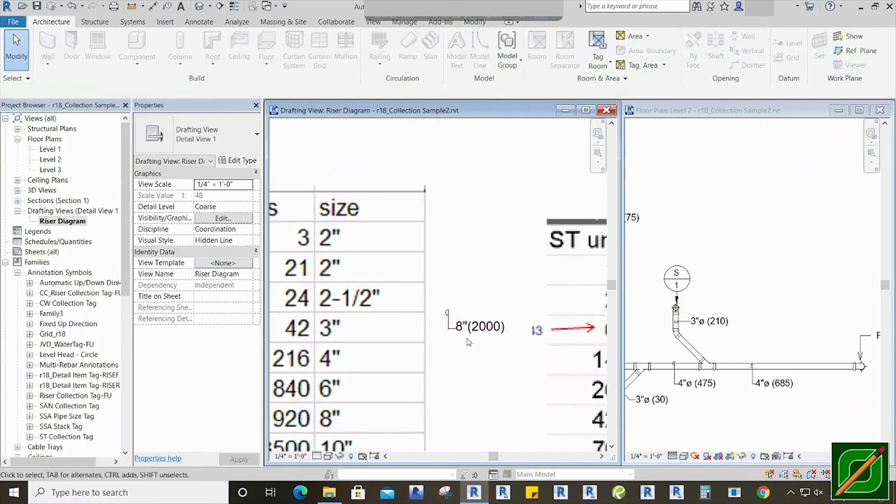
left_click(469, 342)
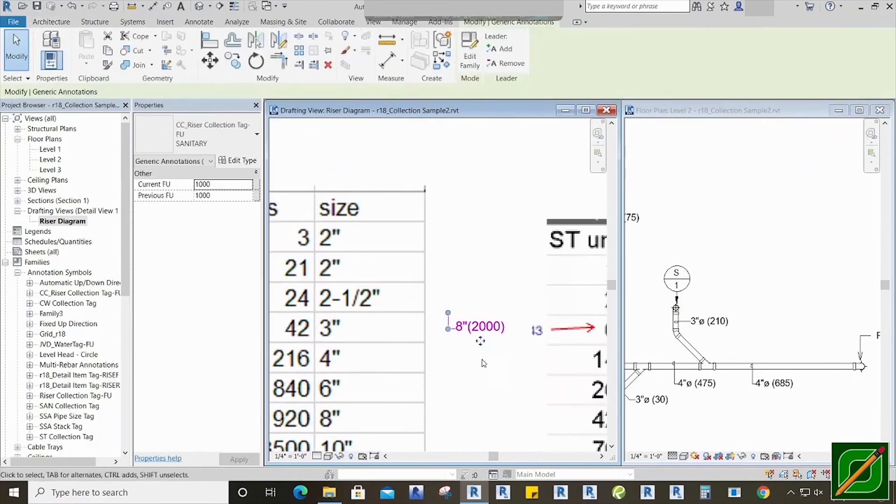
scroll(471, 356, "down", 5)
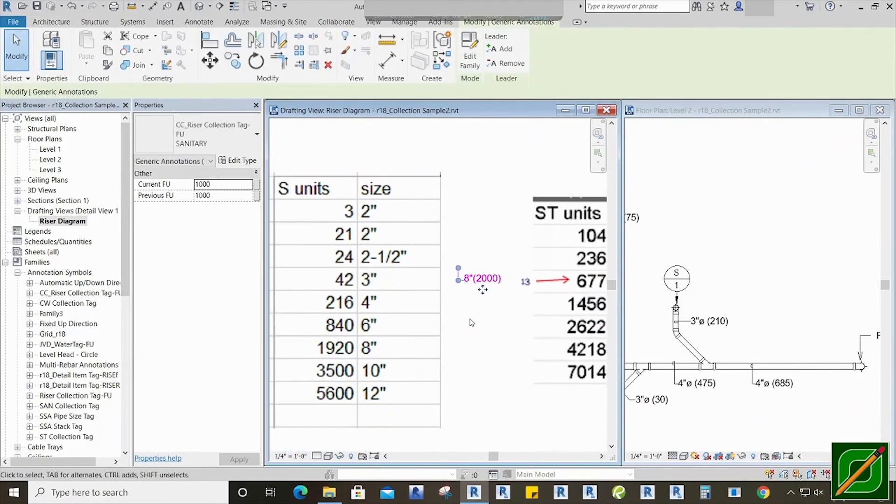
left_click(487, 337)
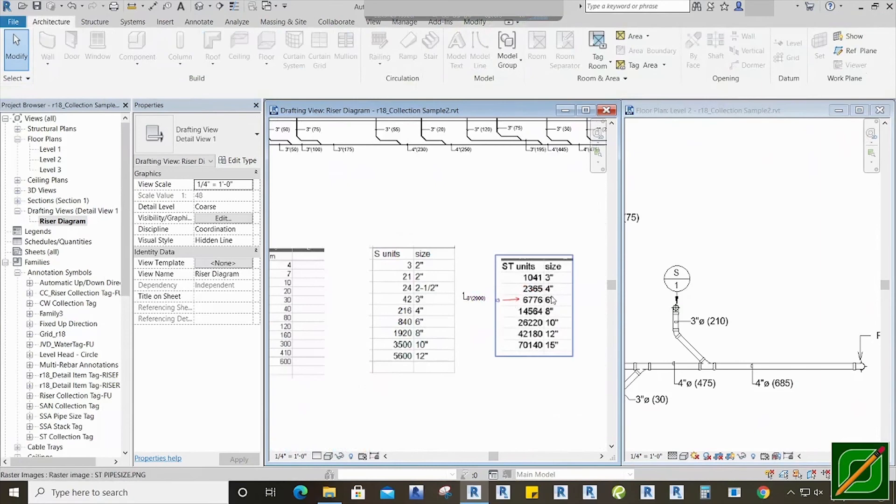
- Change the tag copy between the sizing tables to the STORM type of CC_Riser Collection Tag-FU
middle_click_drag(316, 307, 379, 311)
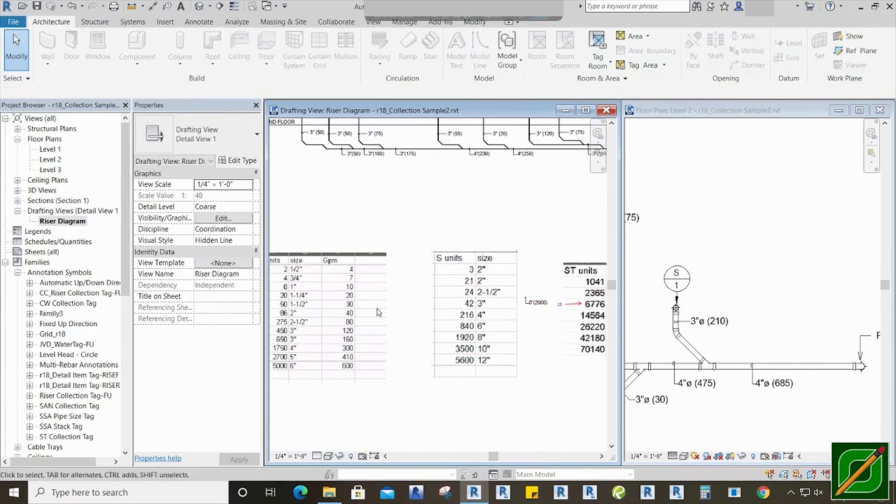
left_click(537, 303)
left_click(208, 136)
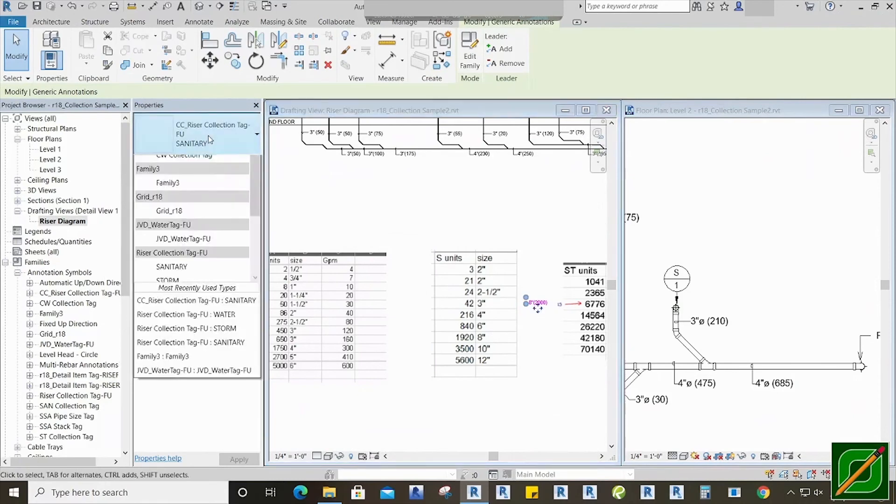
left_click(178, 204)
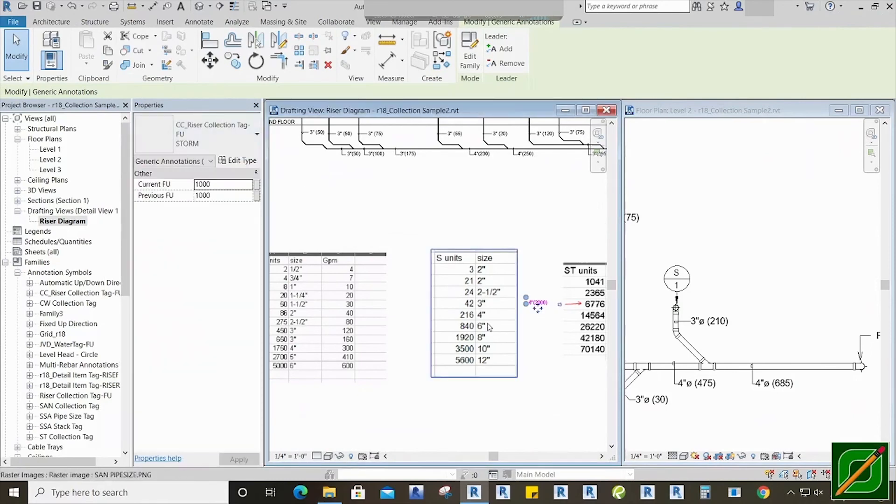
- Change the tag copy between the S units and ST units tables to the WATER type of CC_Riser Collection Tag-FU
left_click(227, 148)
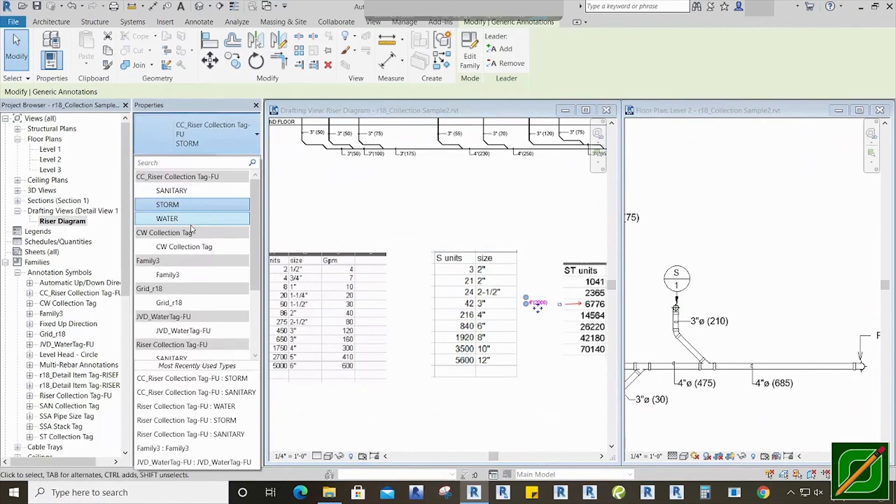
left_click(213, 219)
left_click(532, 330)
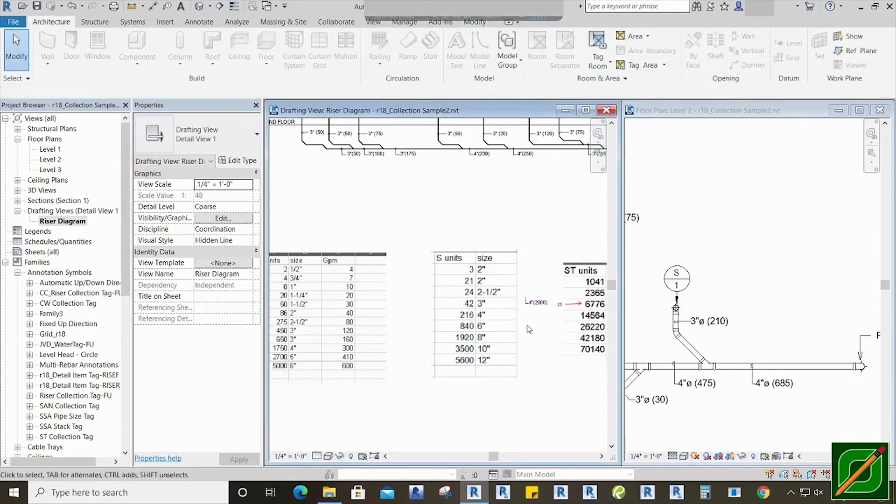
- Move the tag copy horizontally into the gap between the W units and S units tables and compare it with the W units table
scroll(534, 316, "up", 3)
left_click(544, 306)
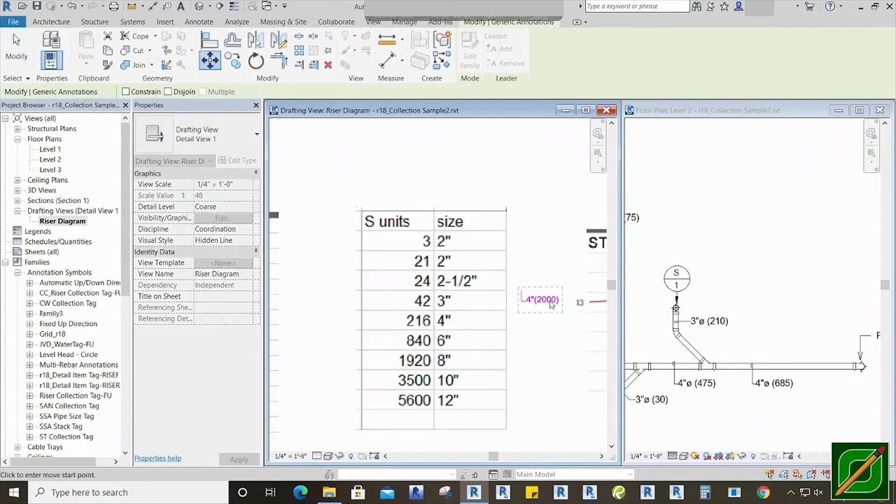
scroll(552, 301, "down", 2)
left_click(551, 322)
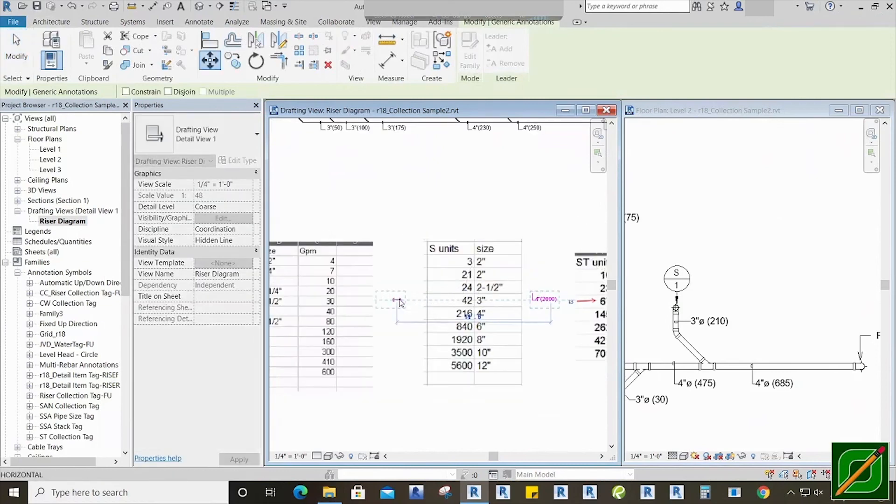
left_click(397, 303)
middle_click_drag(393, 327, 505, 294)
scroll(463, 324, "up", 4)
scroll(505, 293, "down", 1)
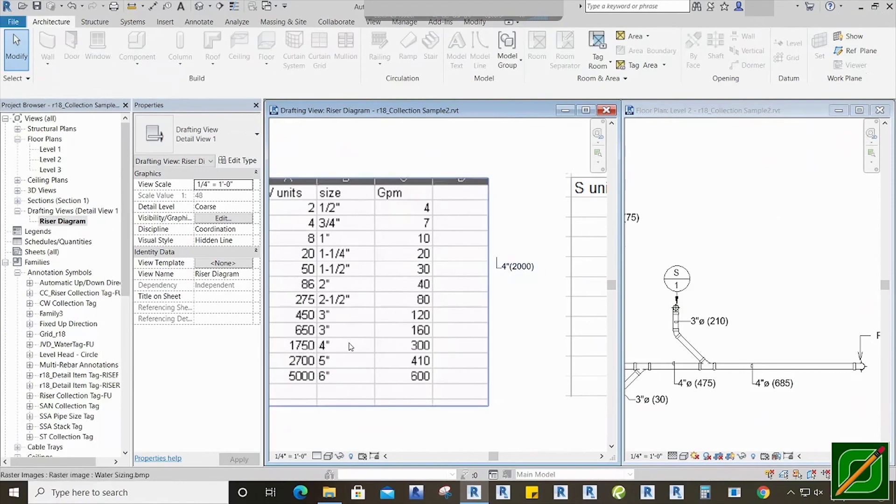
- Change the moved tag copy to the SANITARY type of CC_Riser Collection Tag-FU and compare its size with the S units table
middle_click_drag(467, 330, 380, 323)
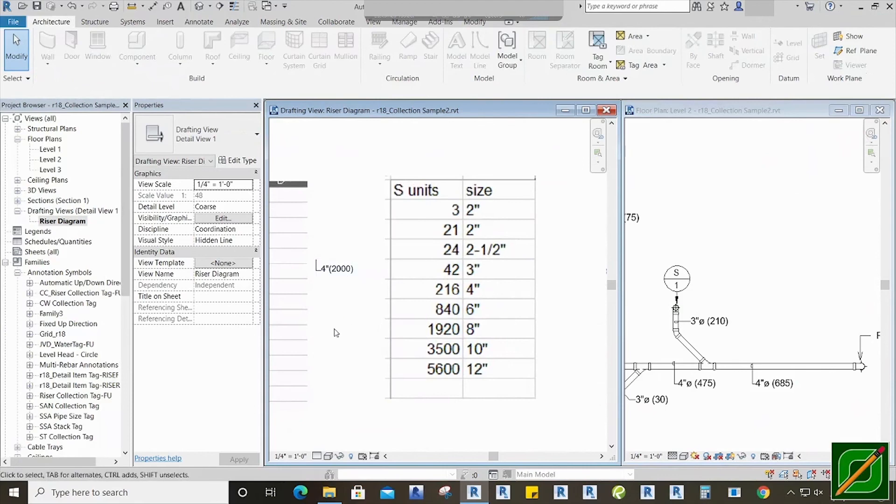
left_click(341, 270)
left_click(217, 136)
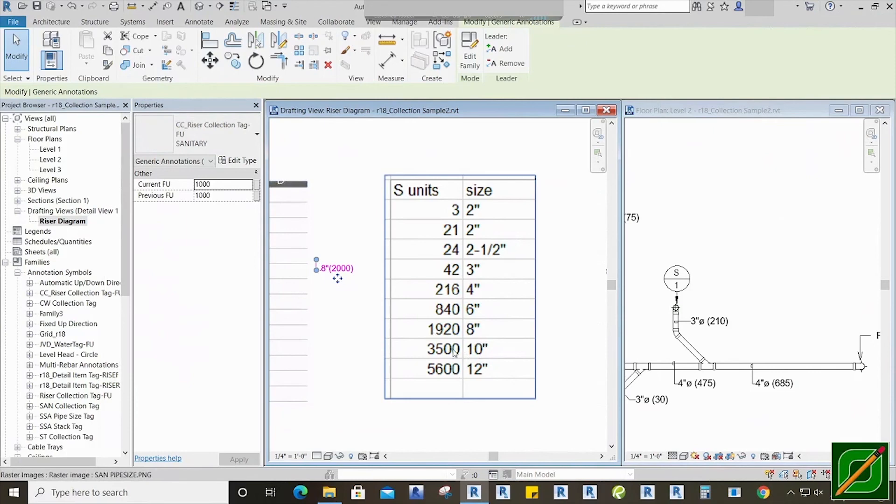
left_click(367, 341)
- Move the tag copy across the S units table to the right side of the ST units table
scroll(355, 322, "down", 3)
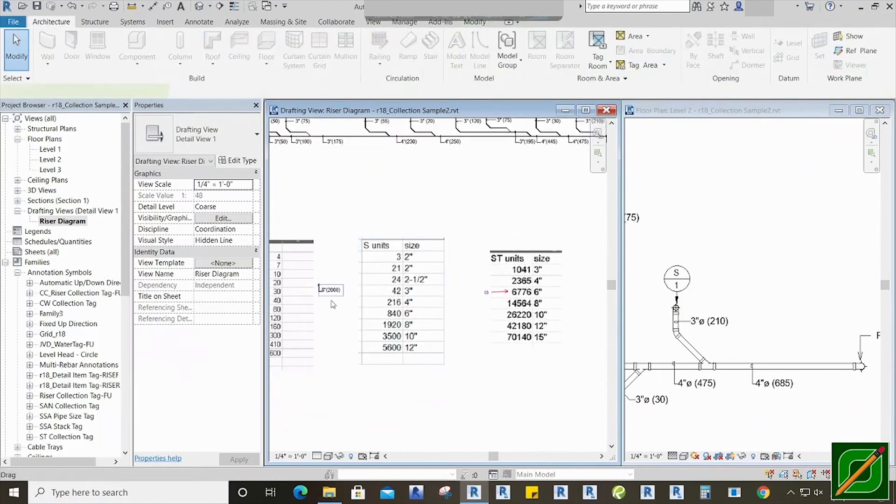
left_click(332, 301)
key("m")
key("v")
left_click(332, 299)
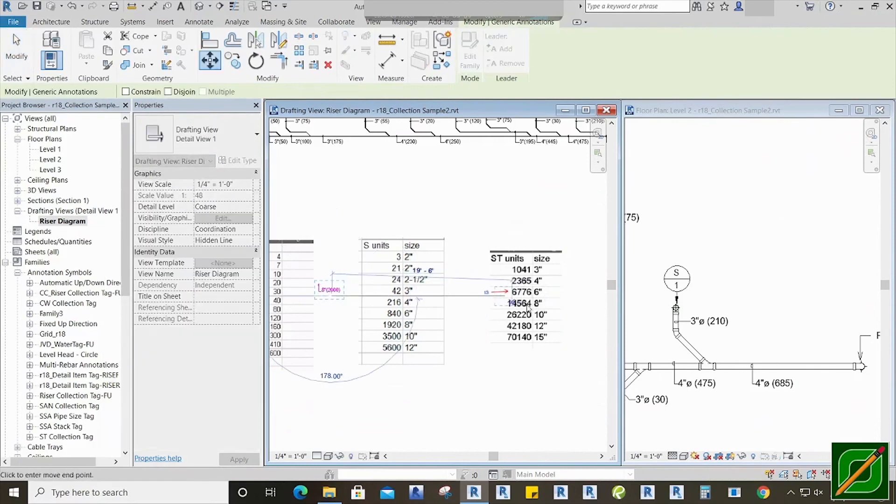
left_click(570, 301)
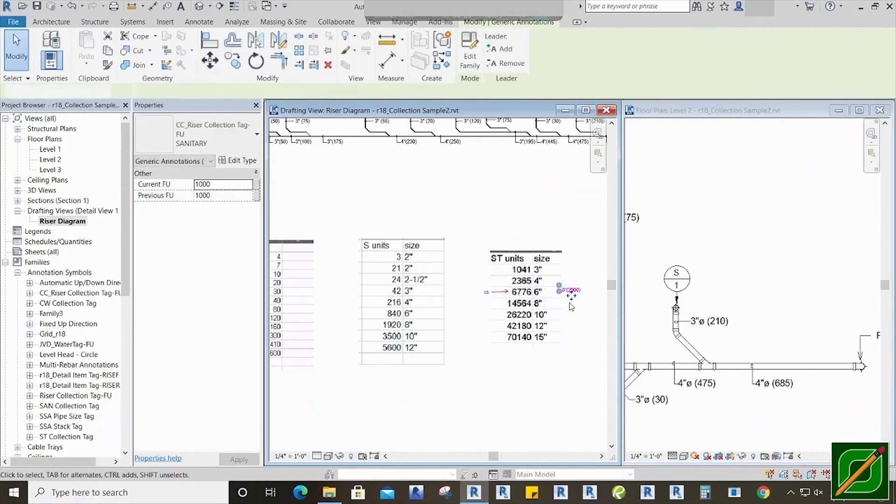
key("Escape")
- Compare the tag copy with the ST units table and review its type and fixture unit values beside the riser diagram
scroll(570, 318, "up", 4)
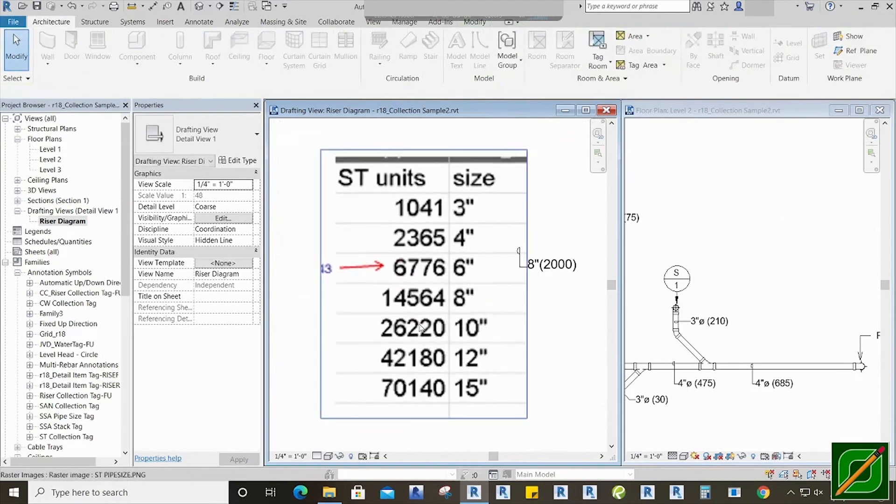
scroll(554, 289, "down", 2)
scroll(554, 306, "down", 4)
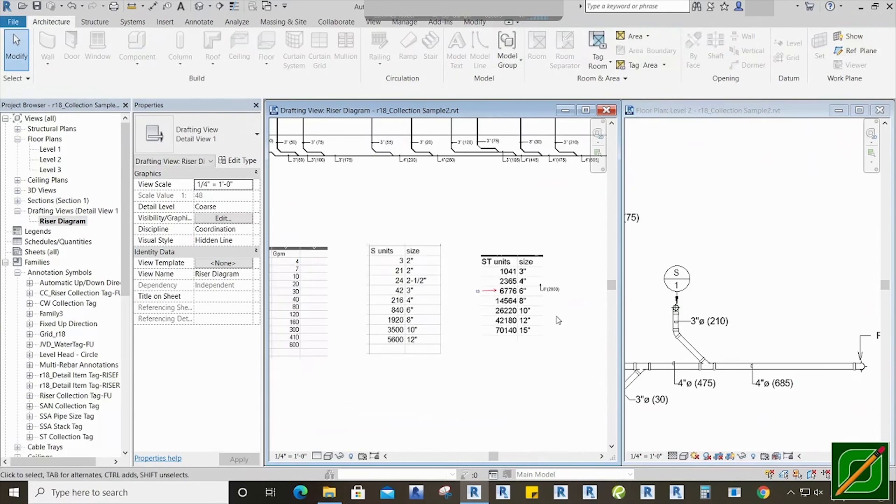
middle_click_drag(561, 347, 549, 356)
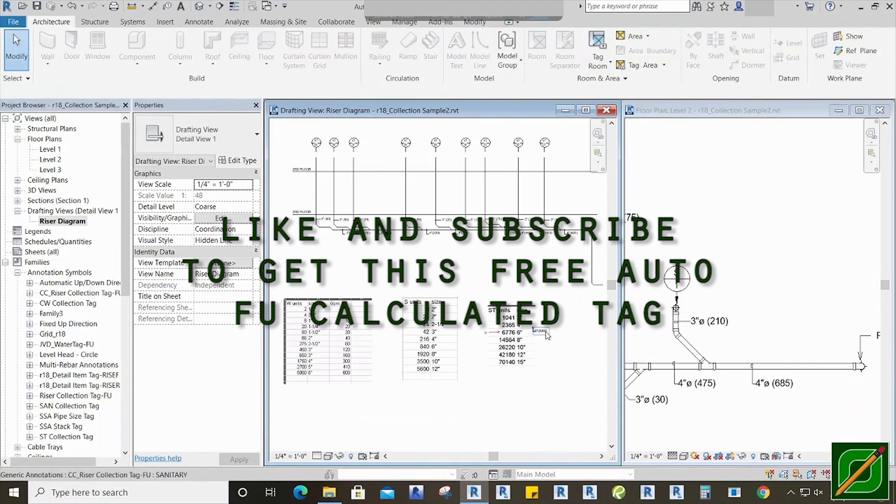
left_click(546, 335)
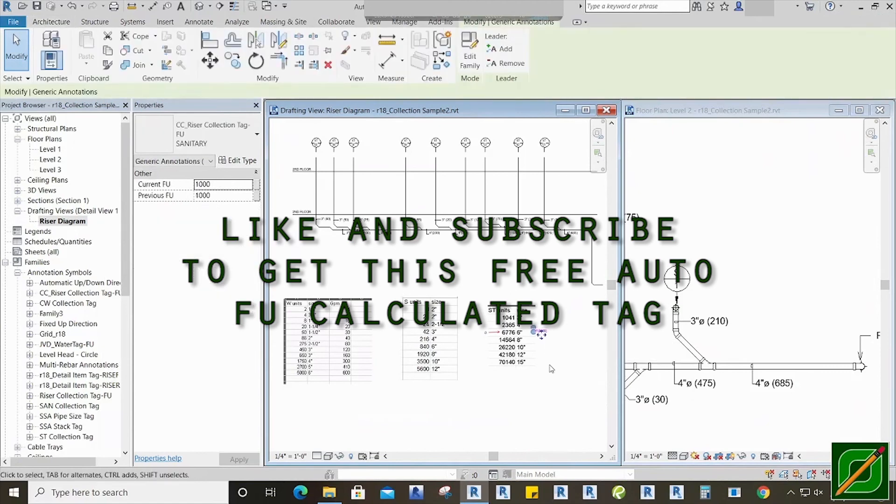
key("Escape")
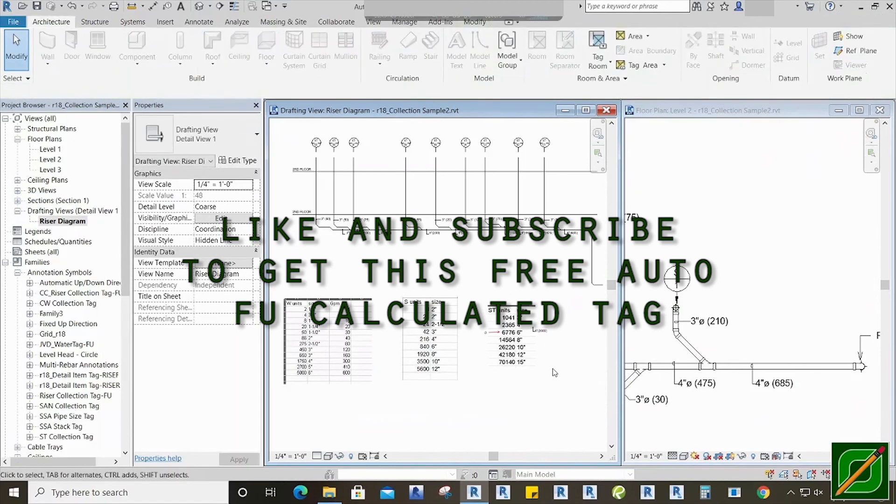